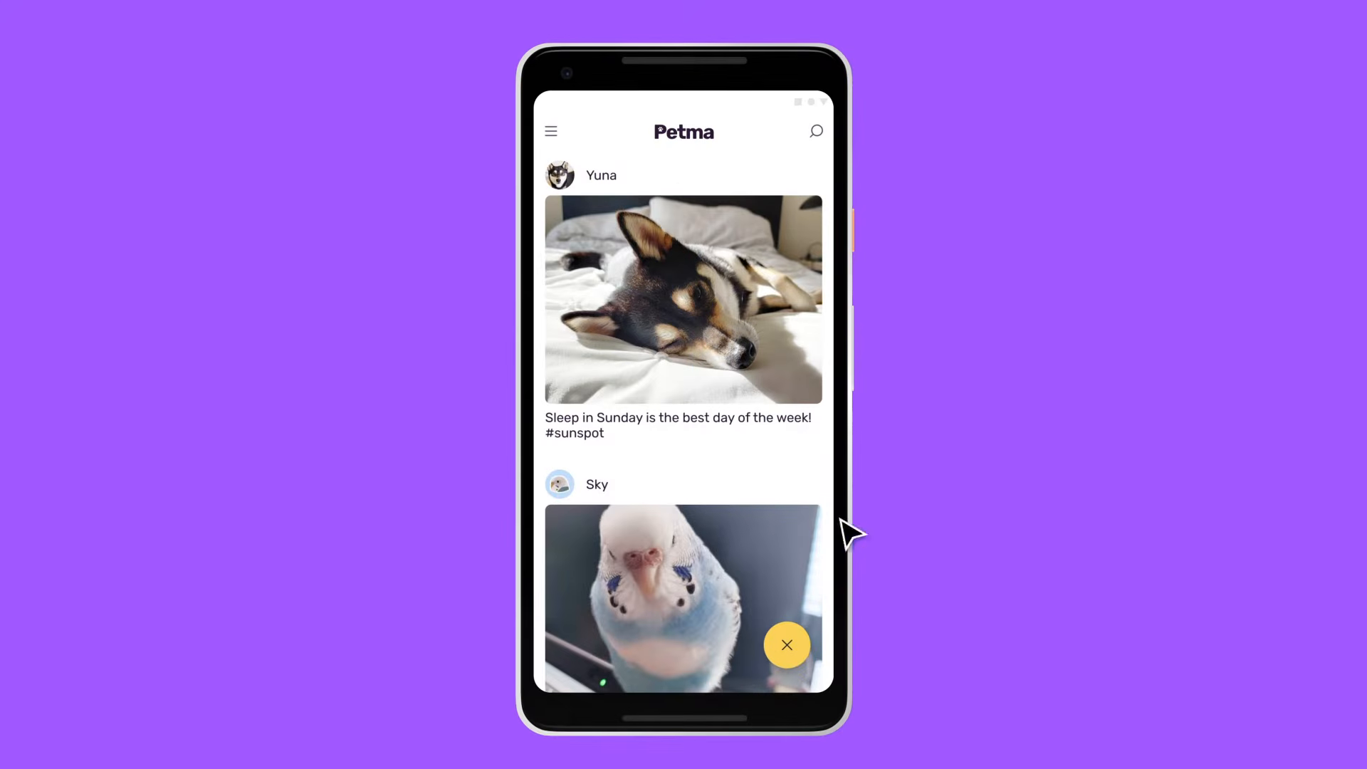
- Preview the Petma prototype: browse the home feed, go to Search through the menu, and browse the followed pets row
left_click_drag(712, 531, 711, 430)
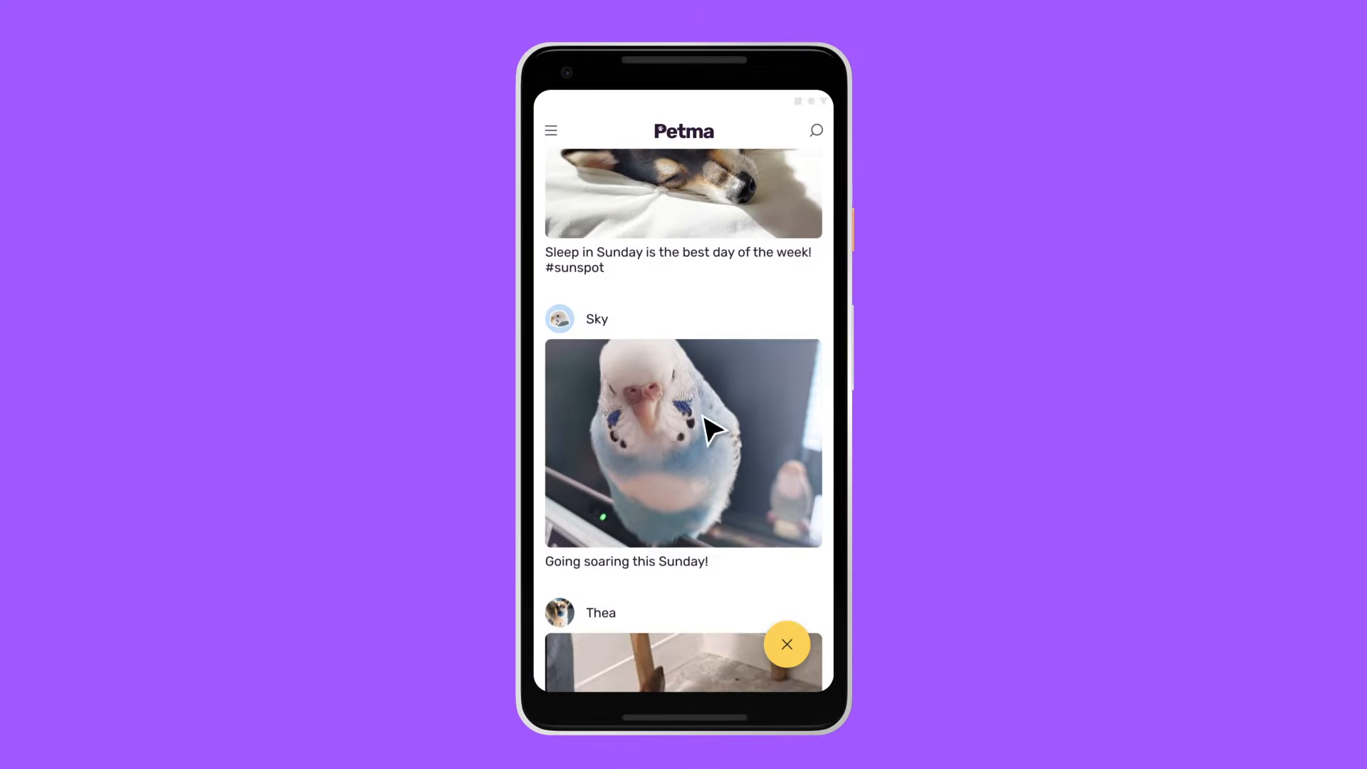
left_click_drag(709, 527, 714, 432)
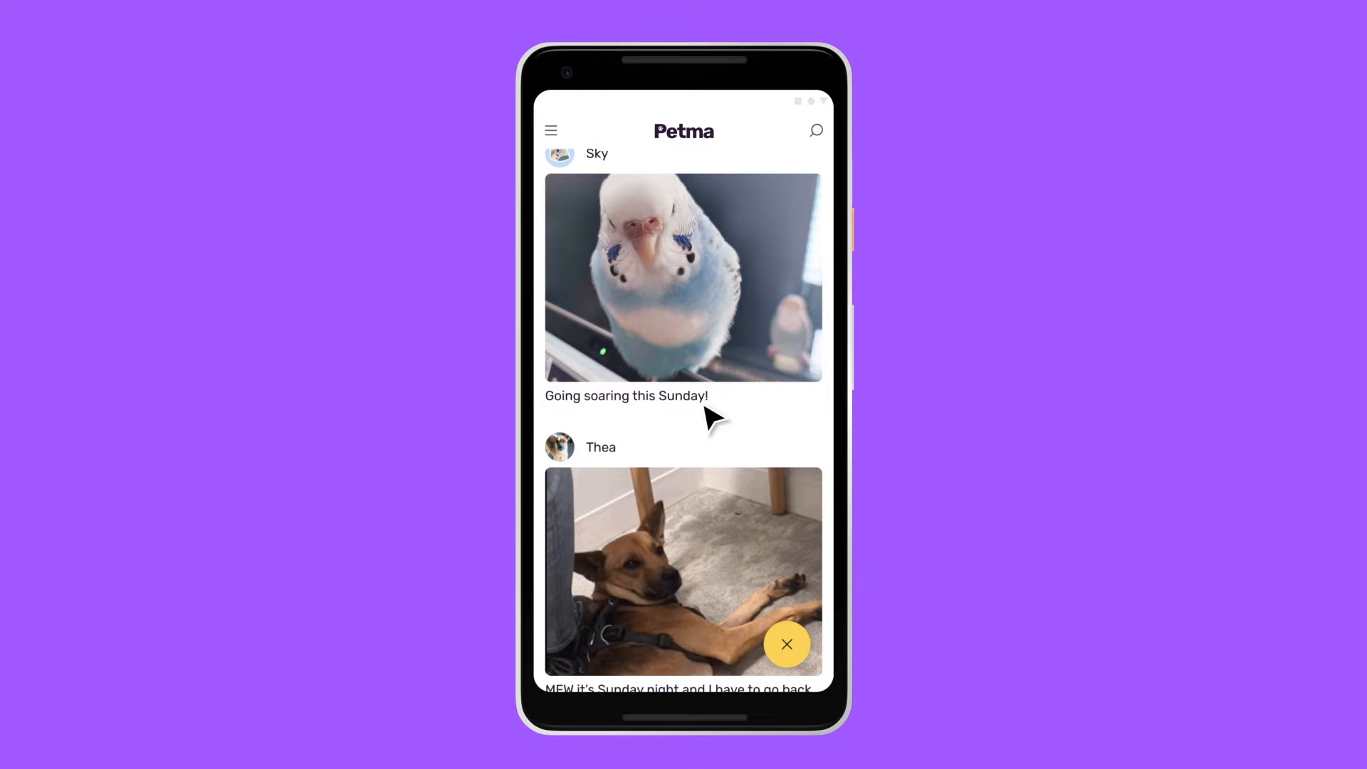
left_click(552, 132)
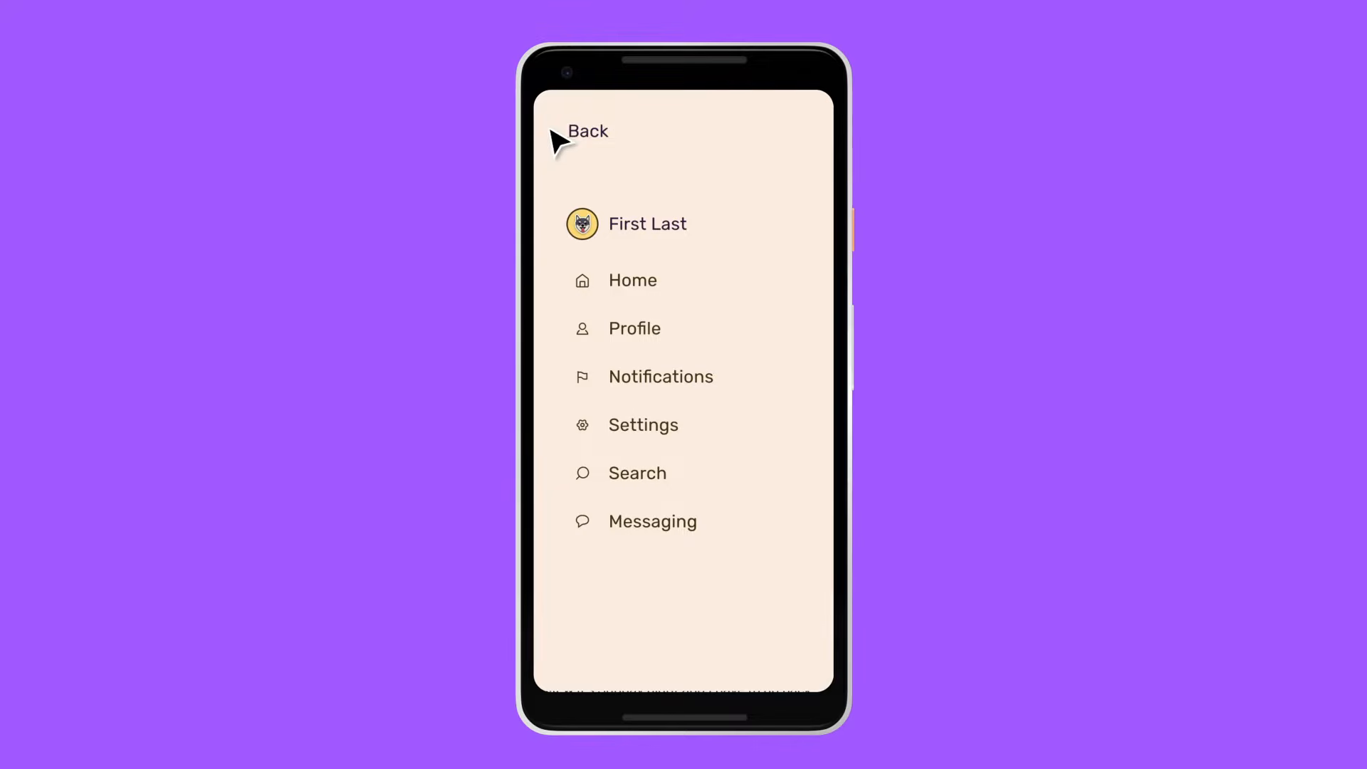
left_click(589, 476)
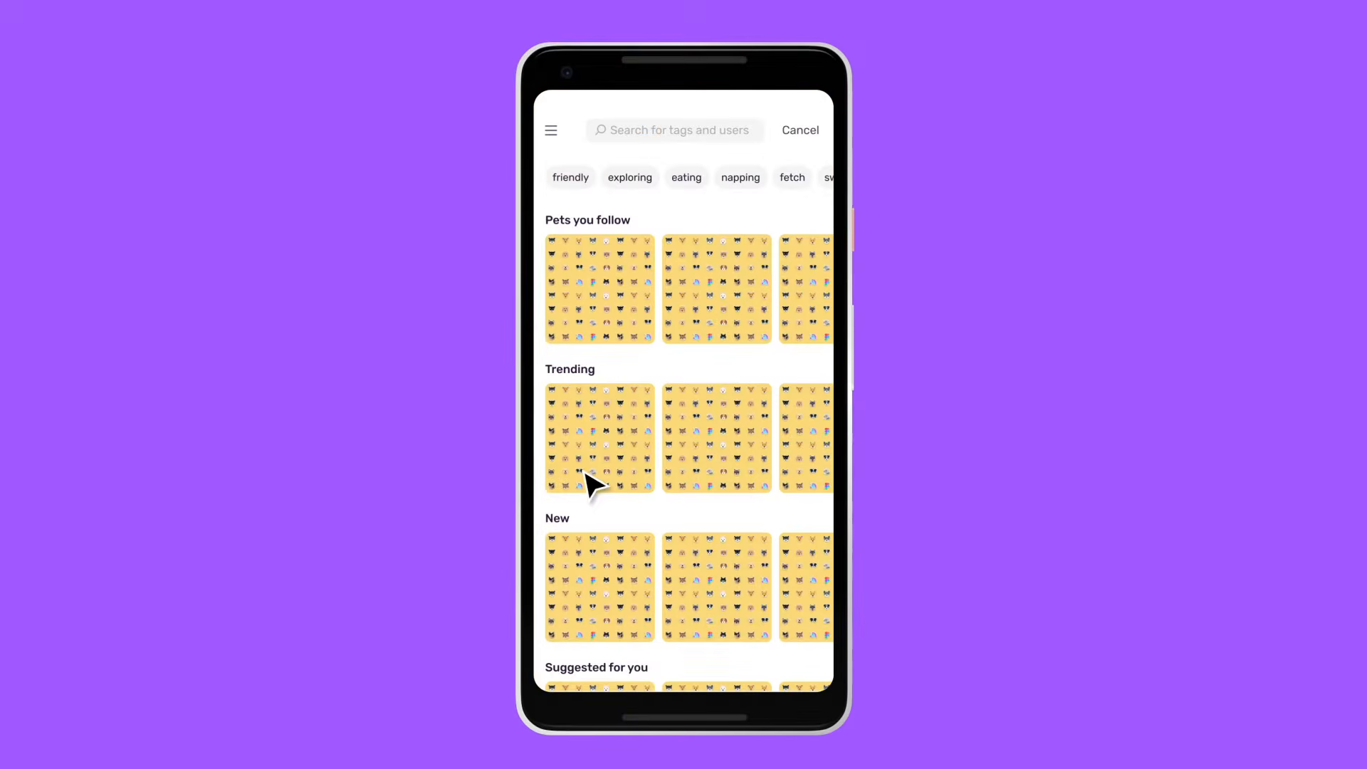
left_click_drag(741, 296, 681, 298)
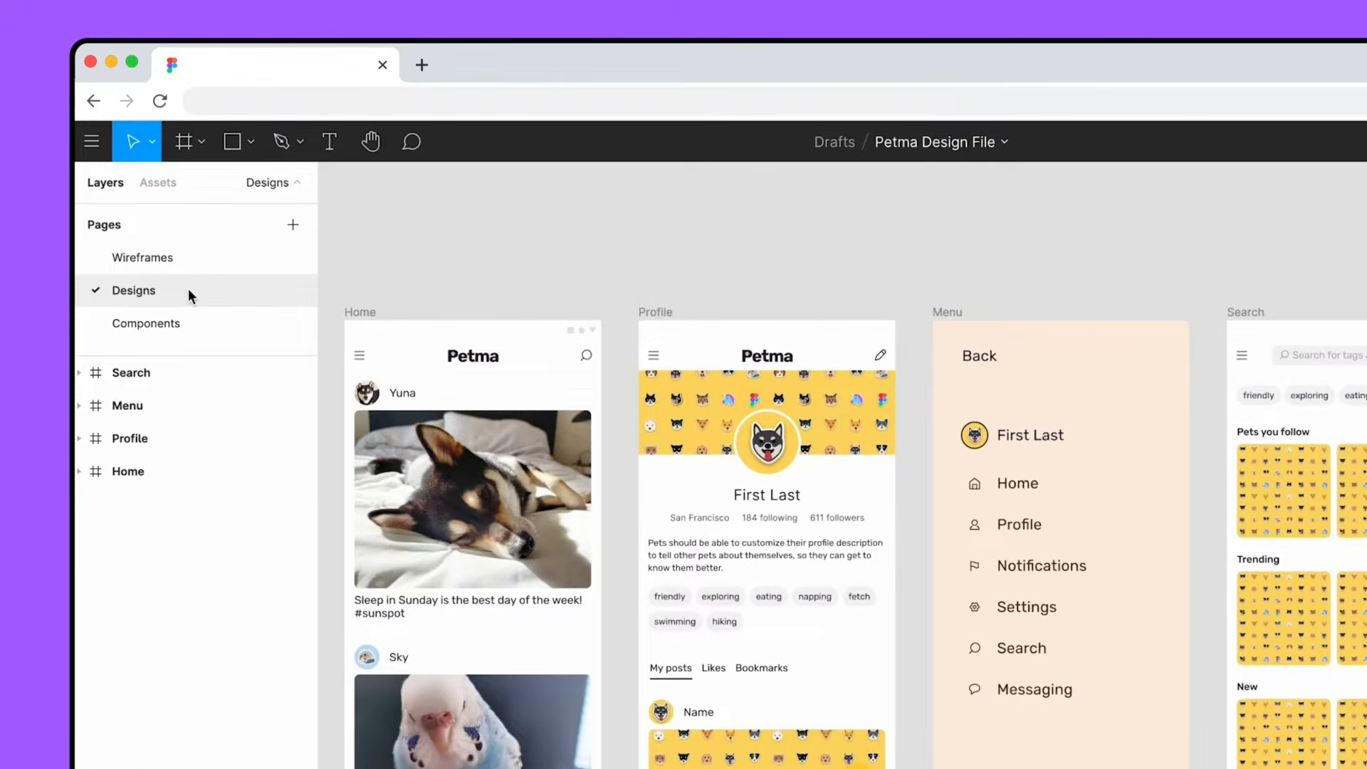
- Duplicate the Designs page and rename the copy as Prototype
right_click(188, 292)
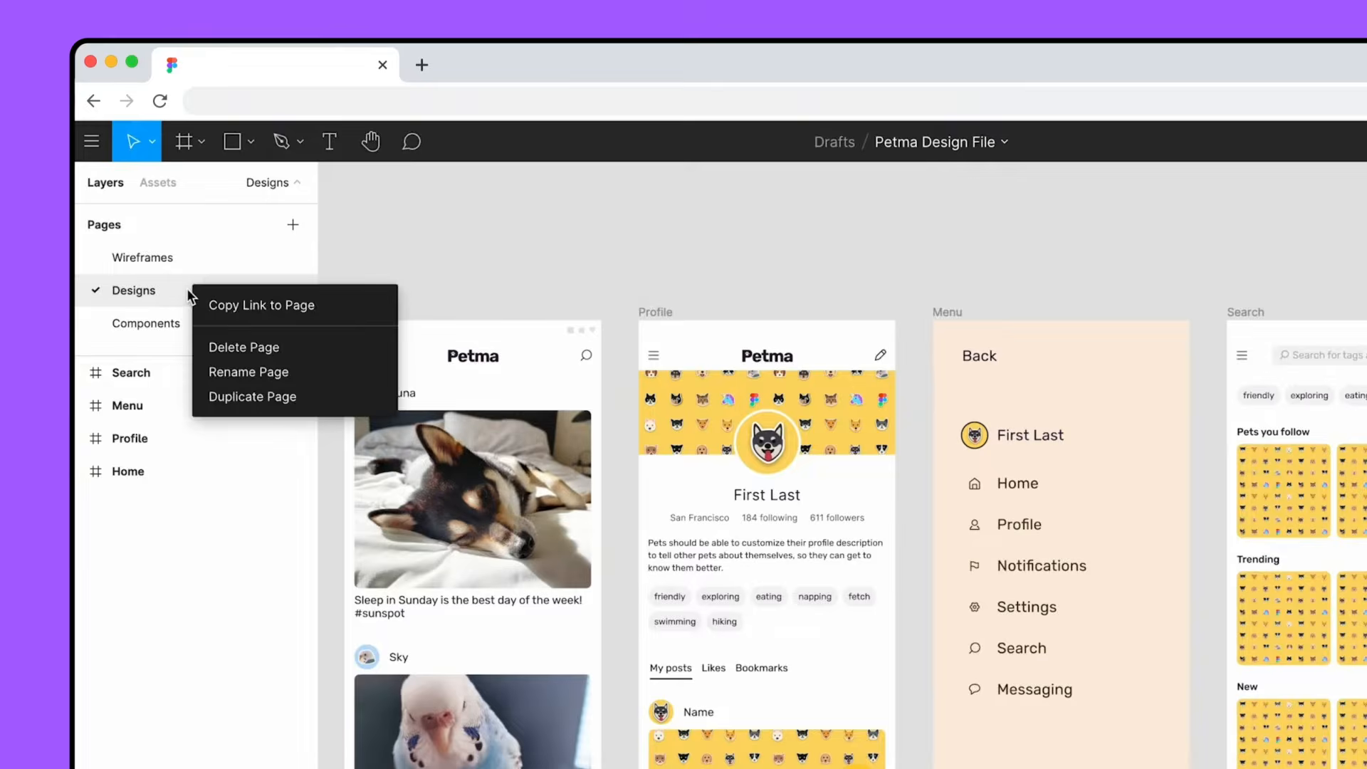
left_click(309, 399)
double_click(177, 324)
type("Prototype")
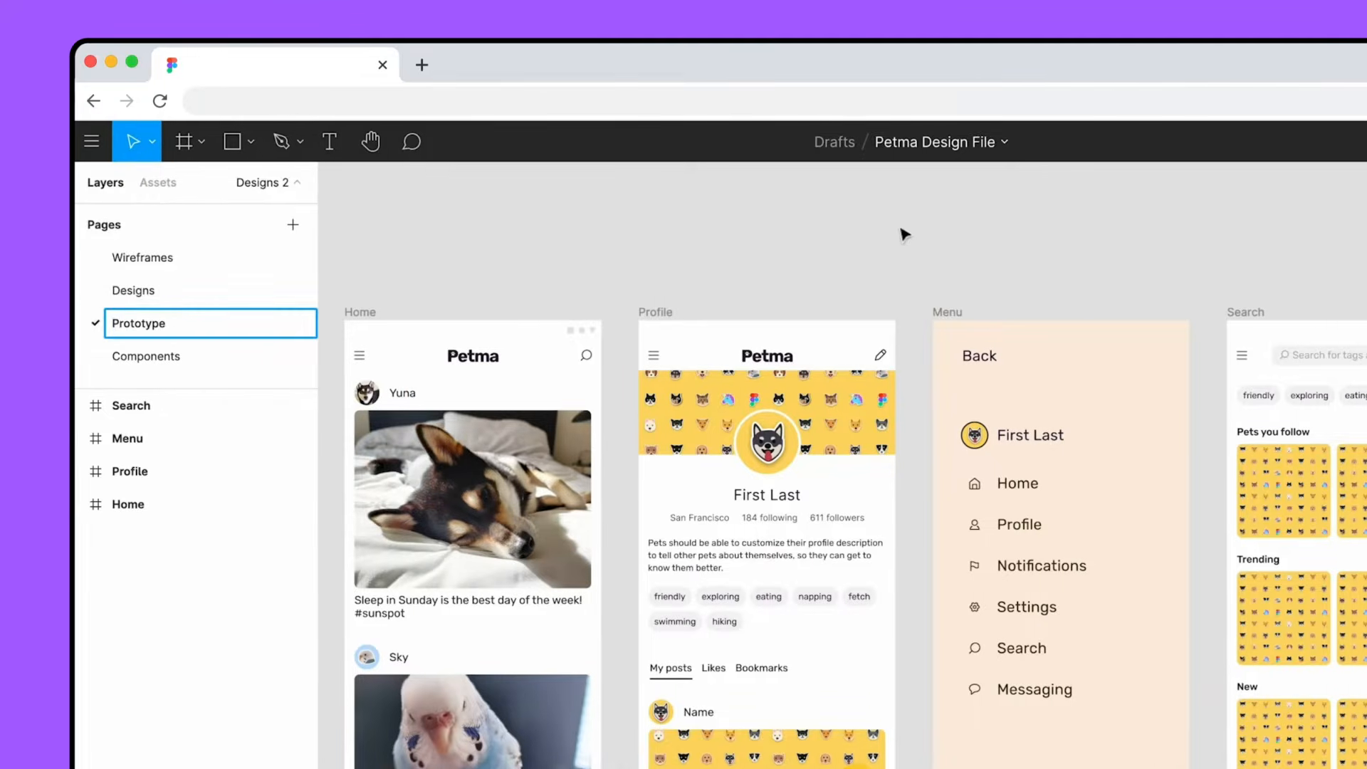
key("Return")
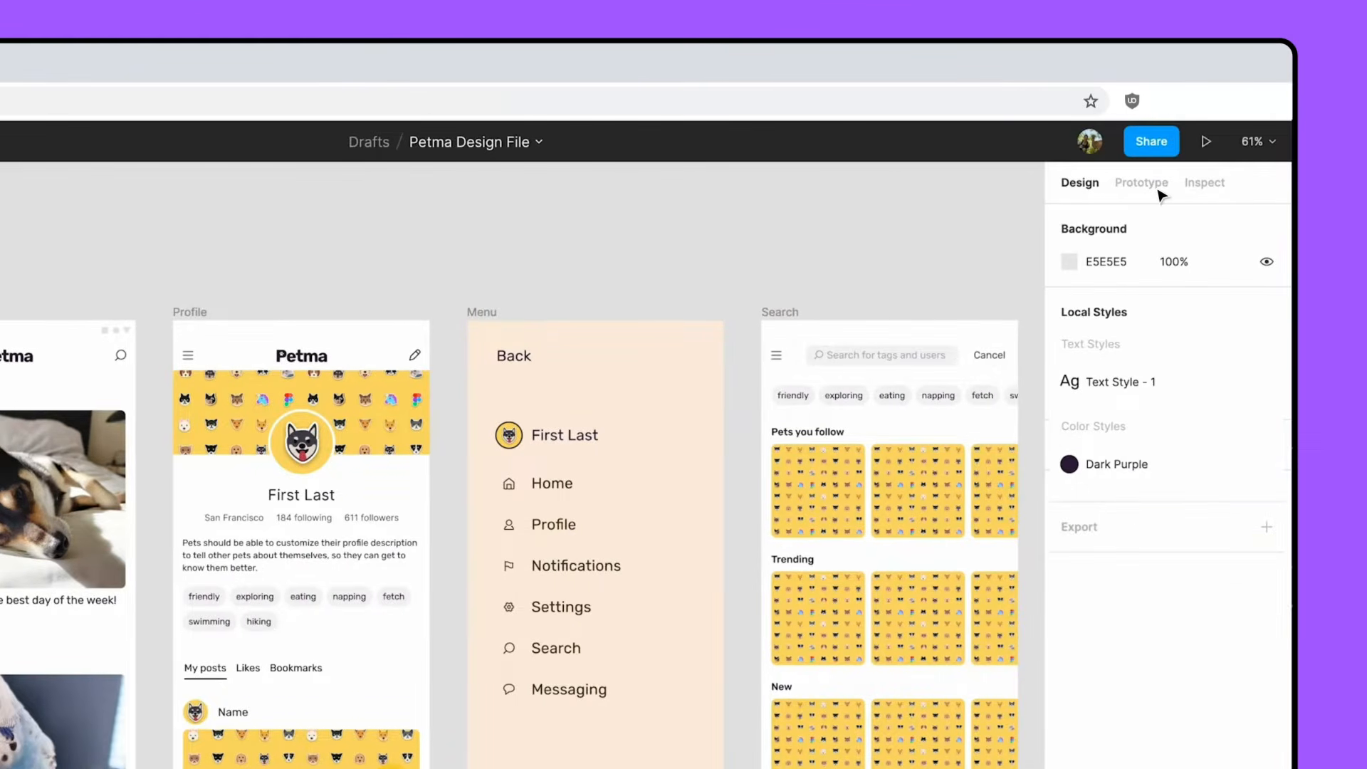
- Switch to prototyping and connect the hamburger icon in the Home frame's nav bar to the Menu frame
left_click(1158, 189)
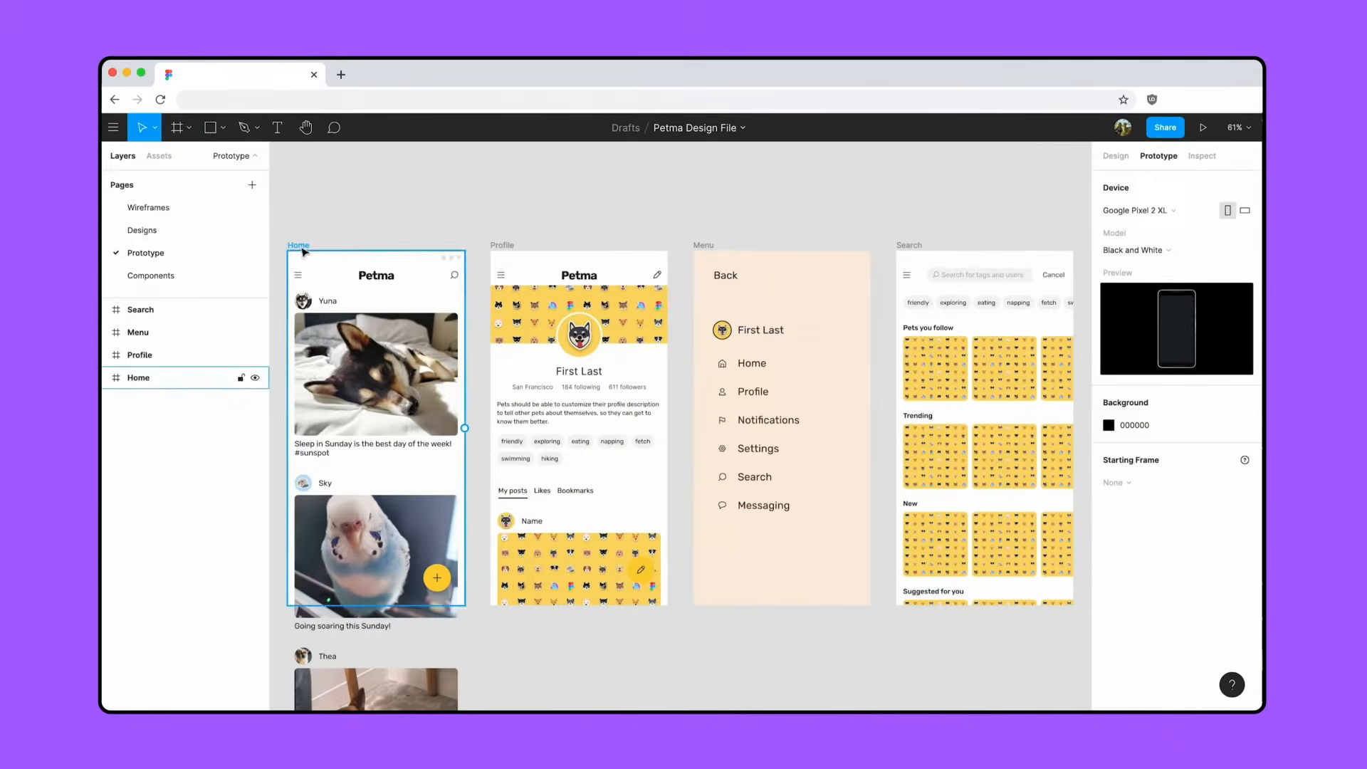
left_click(301, 247)
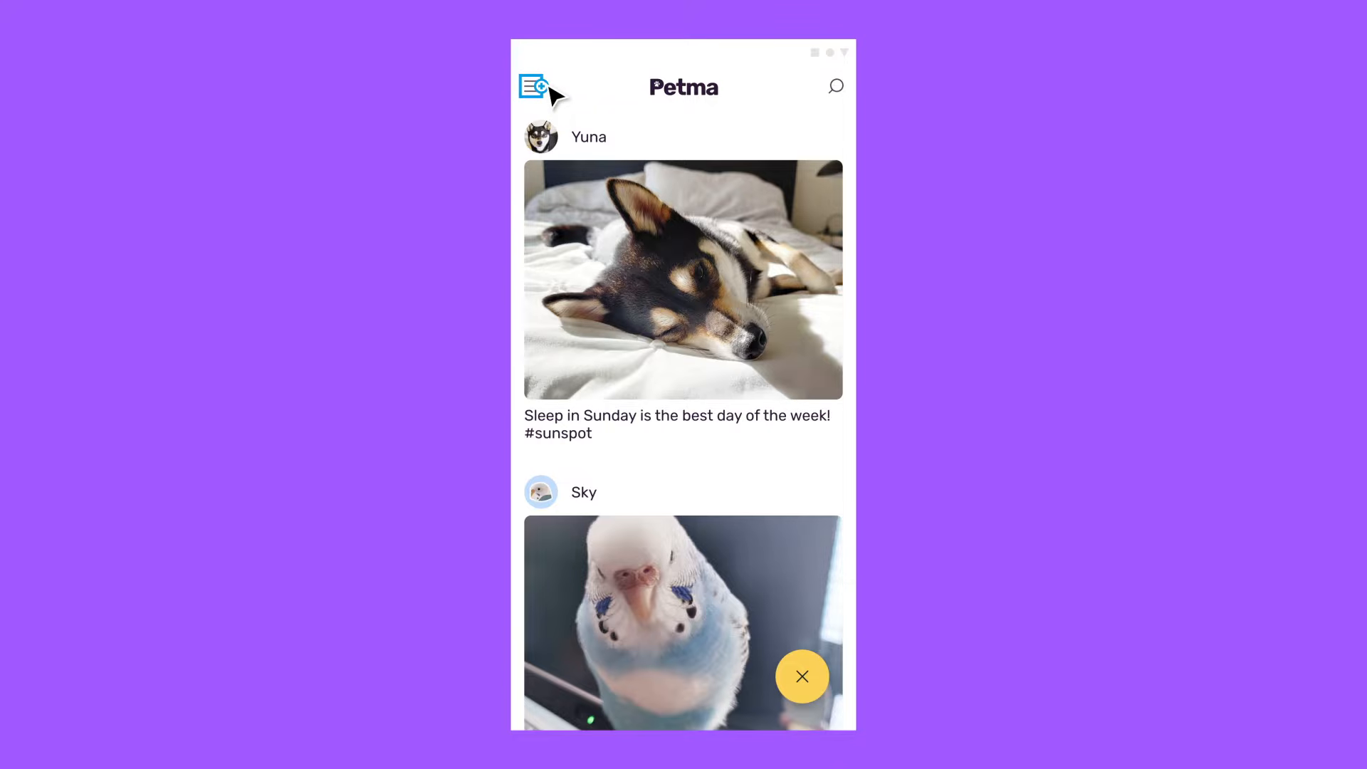
left_click_drag(550, 89, 759, 383)
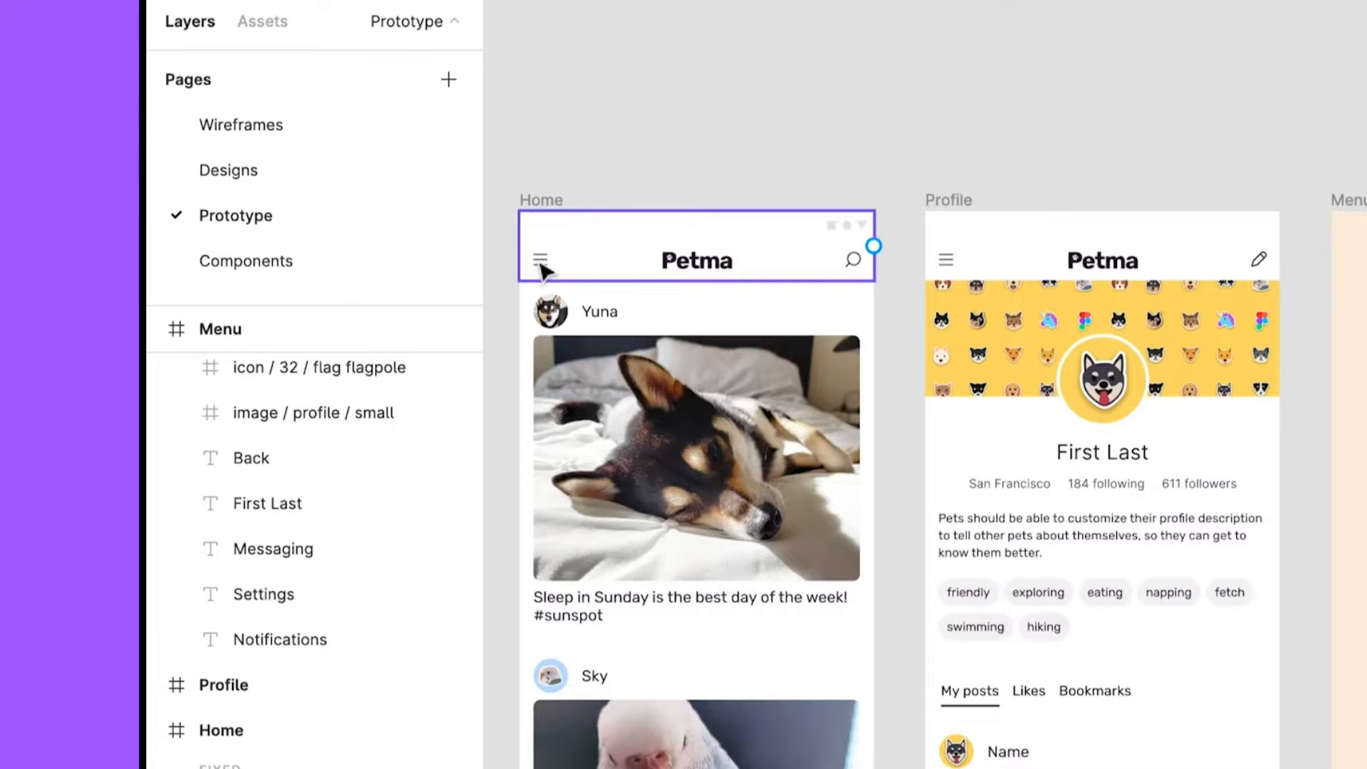
left_click(543, 269)
left_click(543, 270)
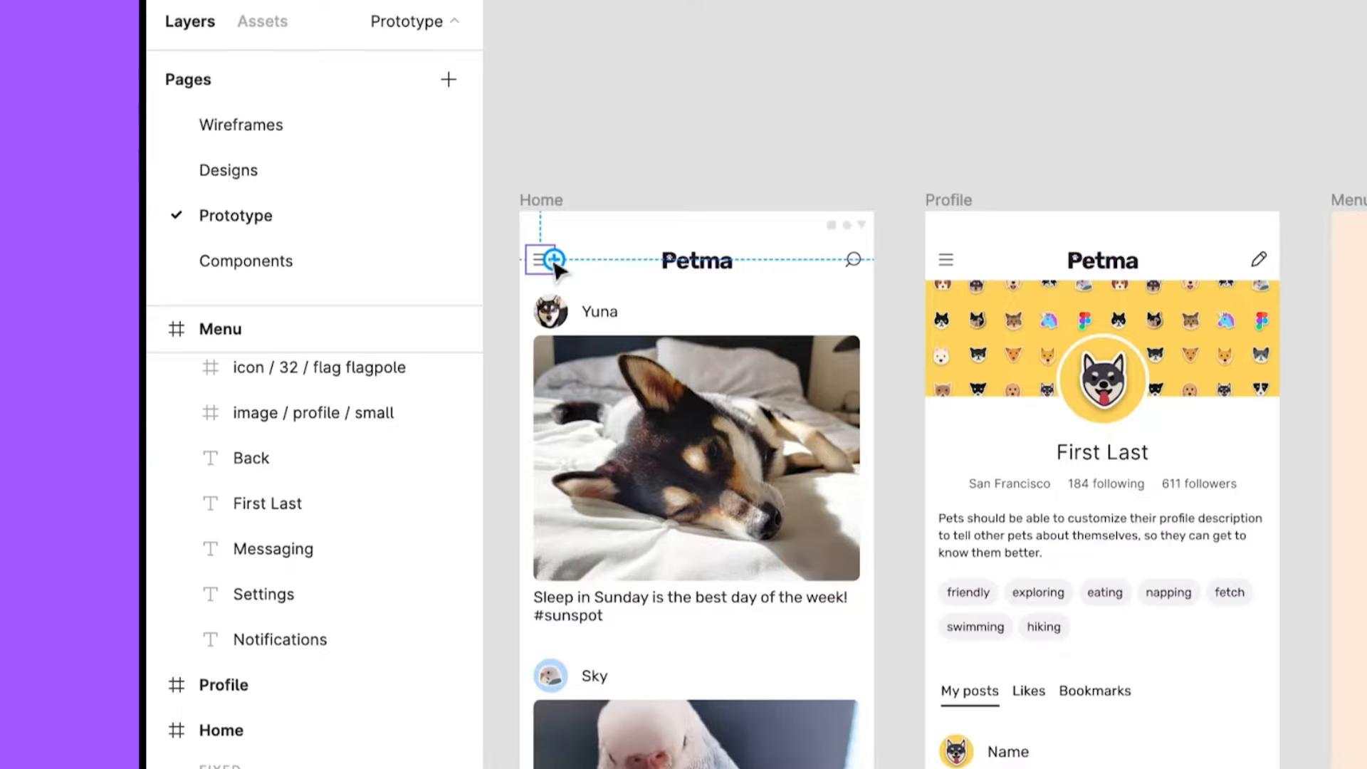
mouse_move(555, 260)
left_mouse_down()
mouse_move(900, 268)
mouse_move(1274, 544)
mouse_move(1364, 564)
left_mouse_up()
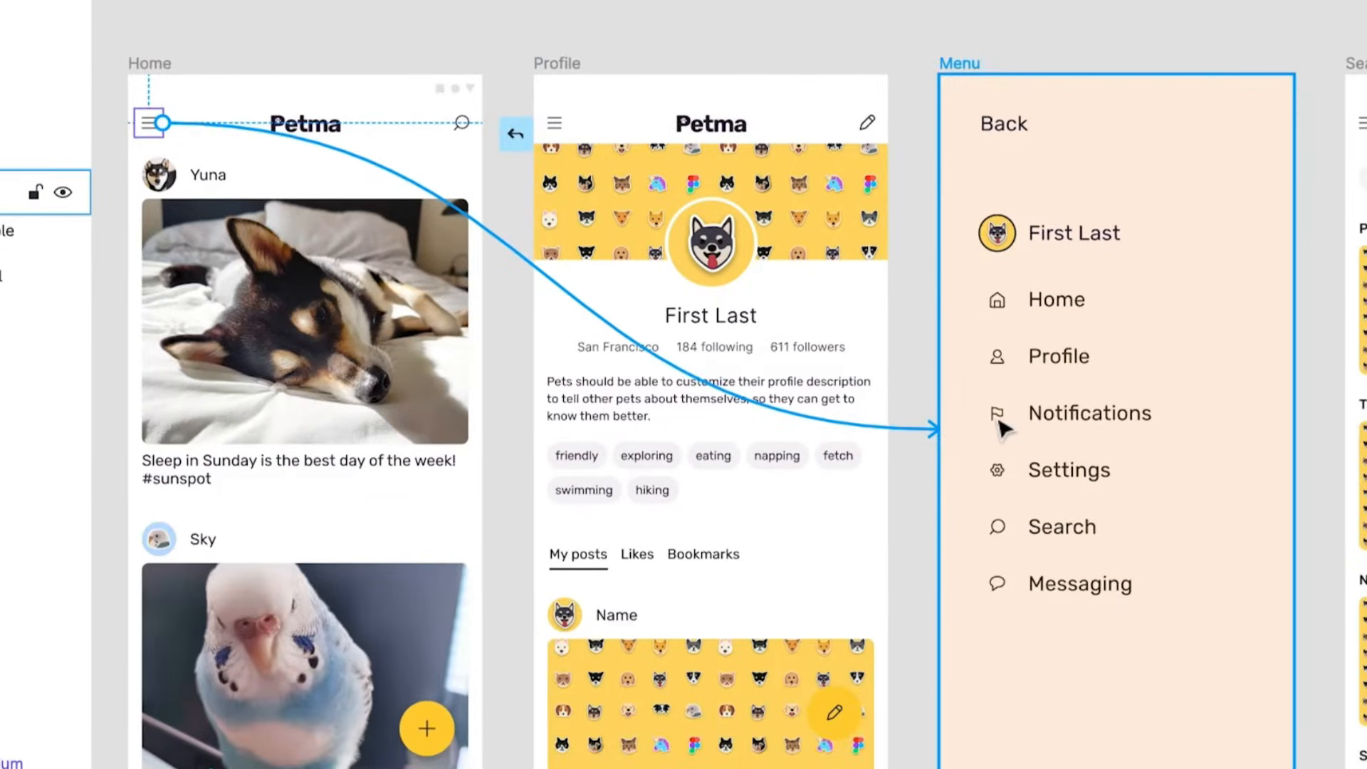
left_click_drag(1000, 426, 1002, 428)
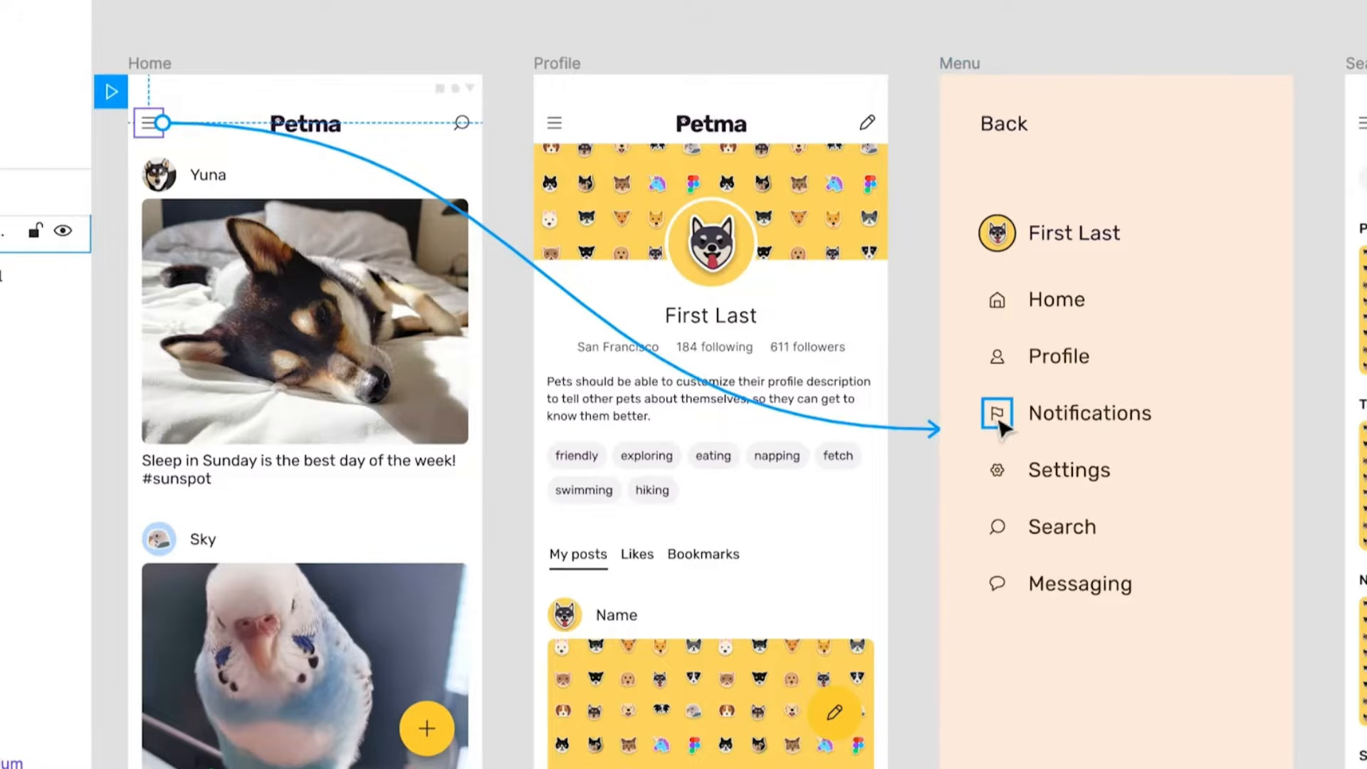
- Connect the Home item in the Menu frame to the Home frame, navigating on tap with the Instant animation
left_click(1046, 302)
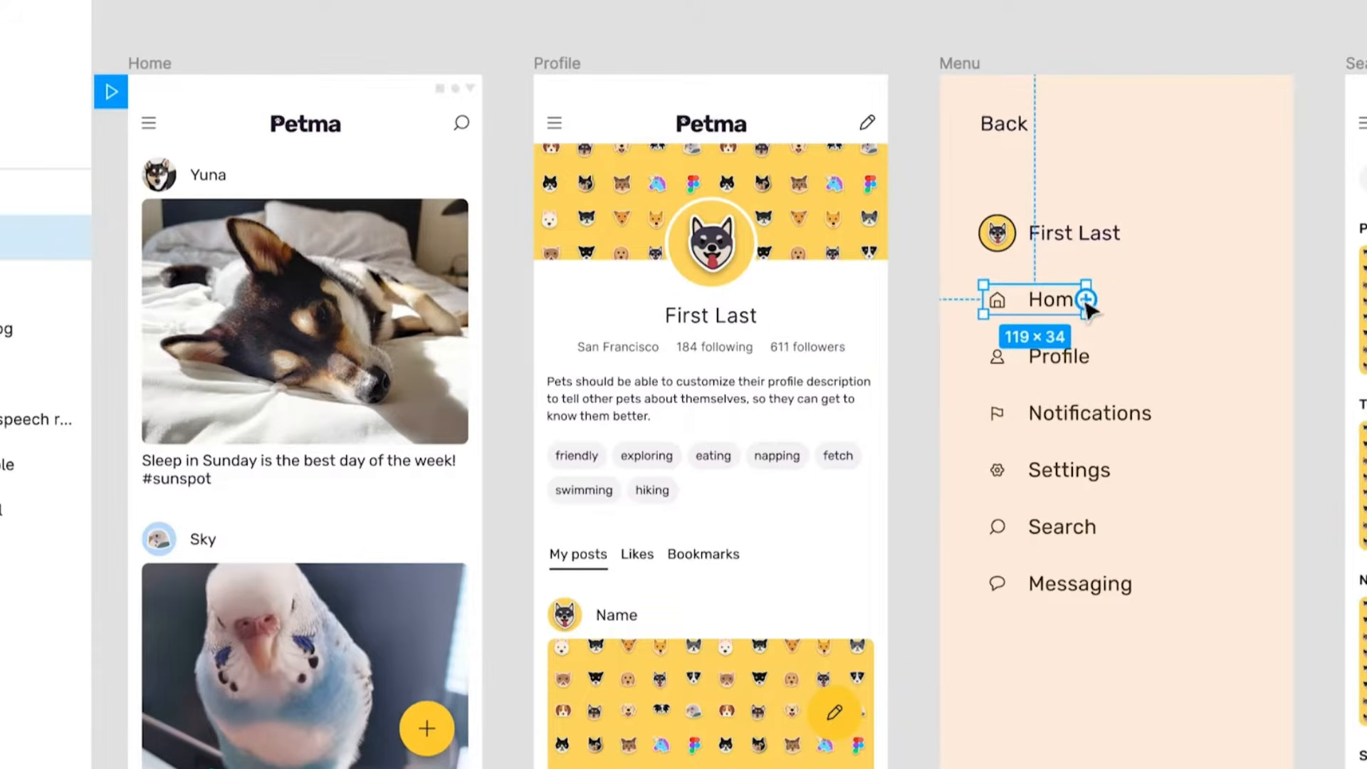
left_click_drag(1087, 302, 373, 466)
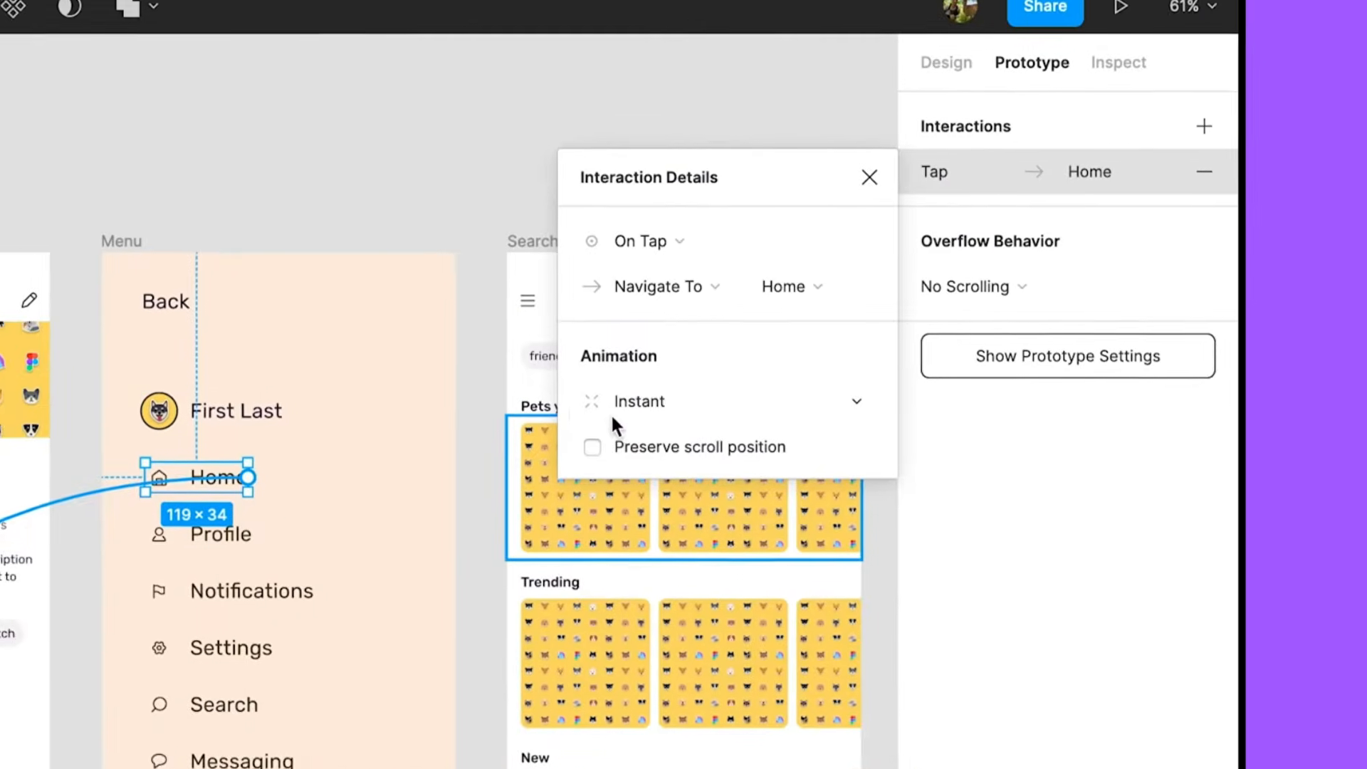
left_click(690, 408)
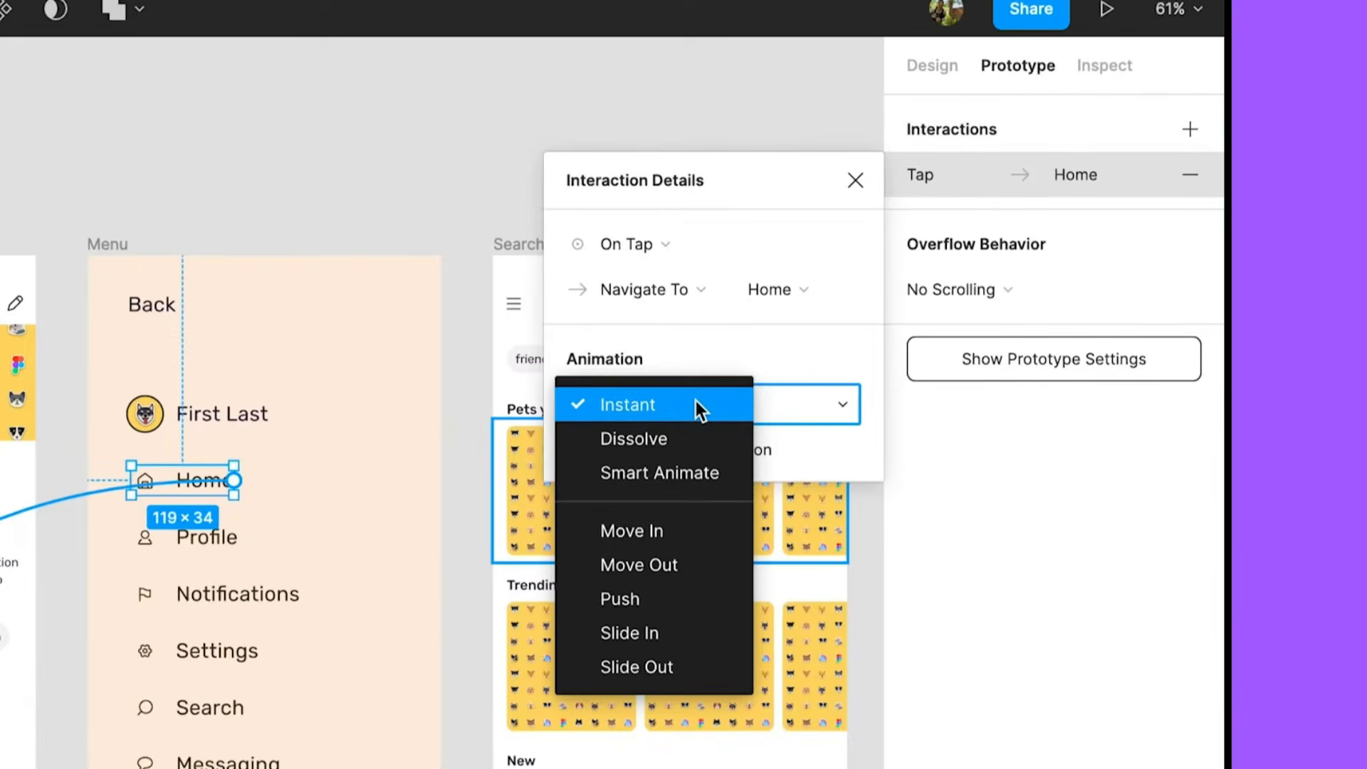
left_click(695, 403)
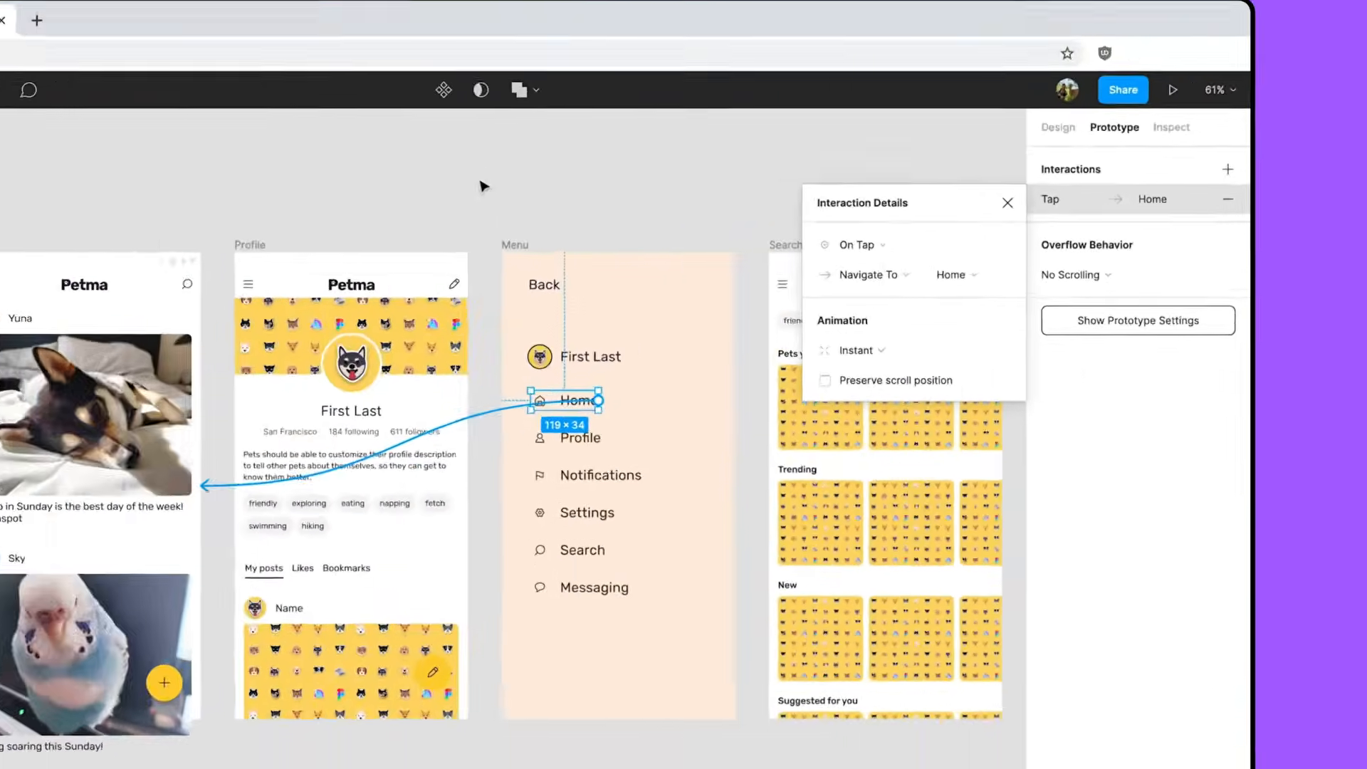
left_click(40, 129)
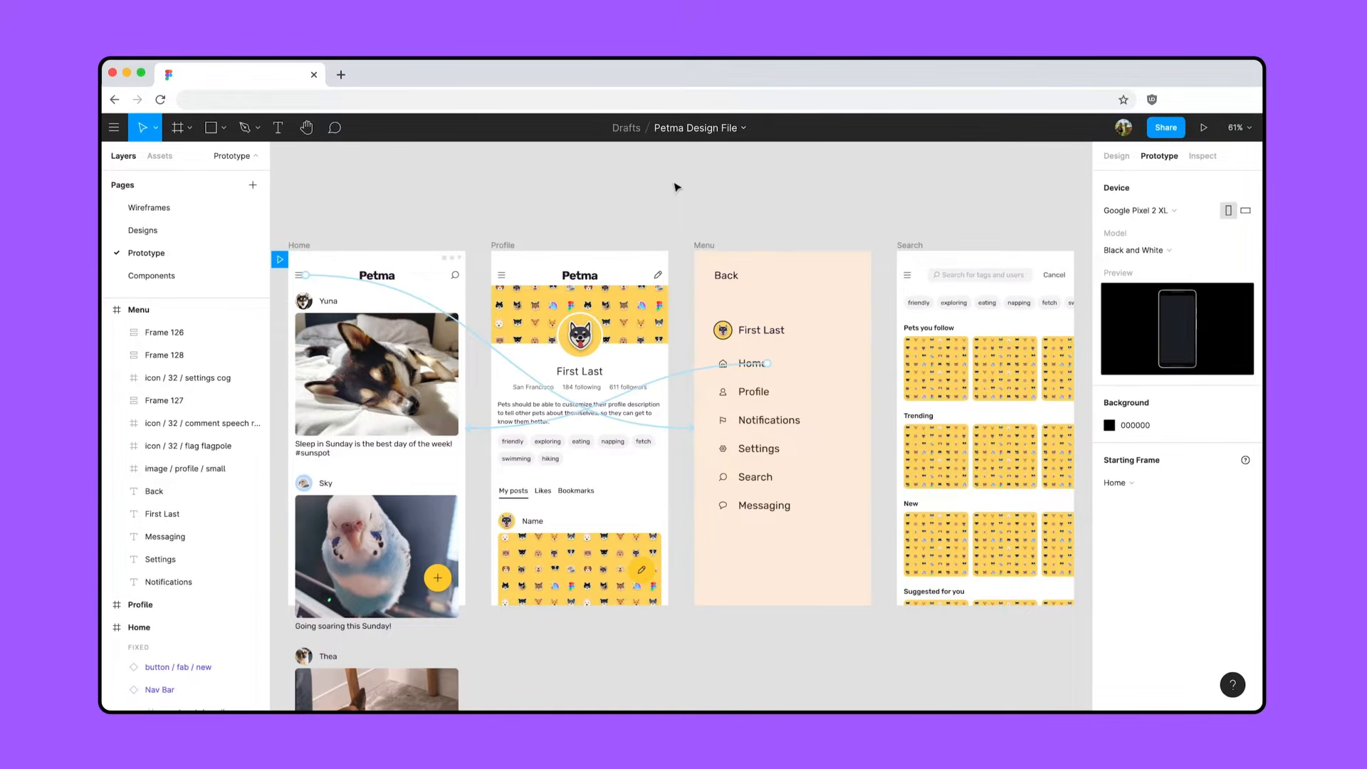
- Present the prototype from the Home frame and test opening the menu and returning to Home
left_click(318, 246)
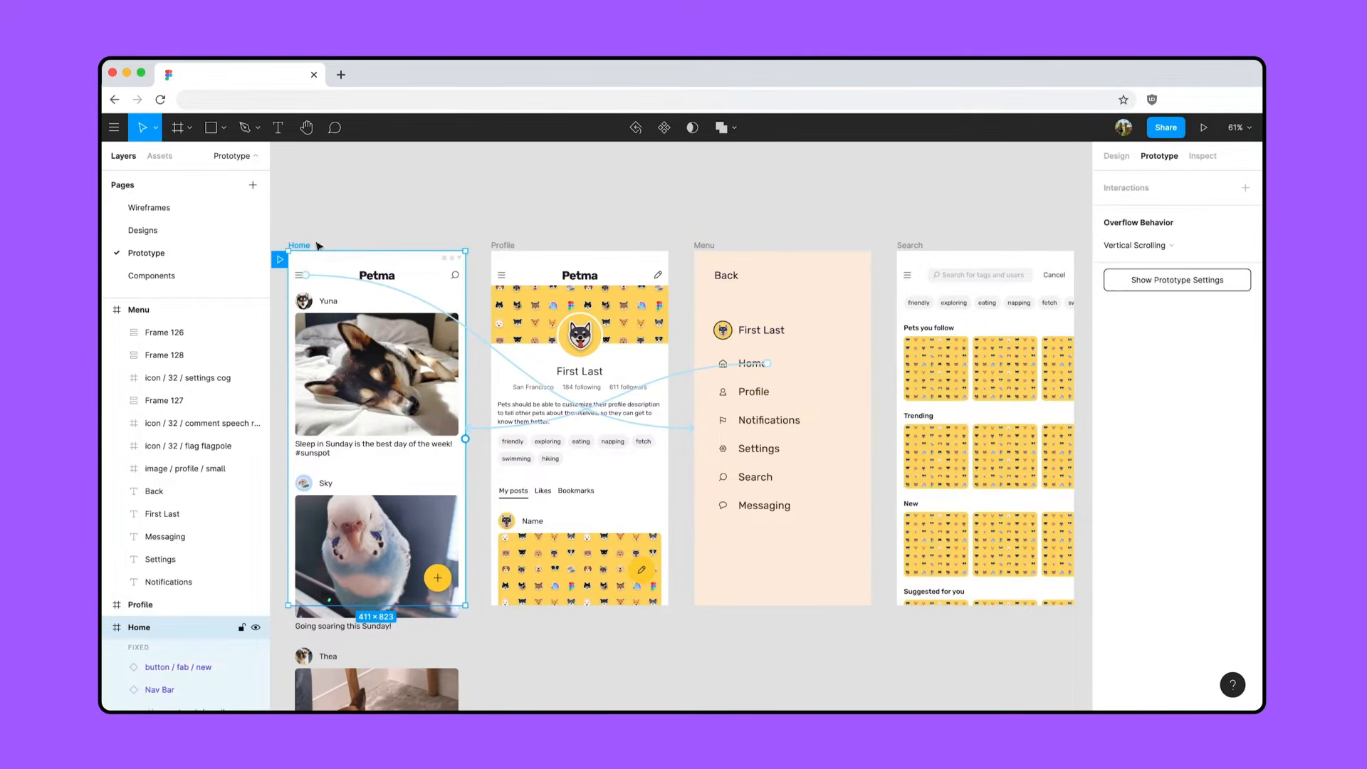
left_click(1203, 127)
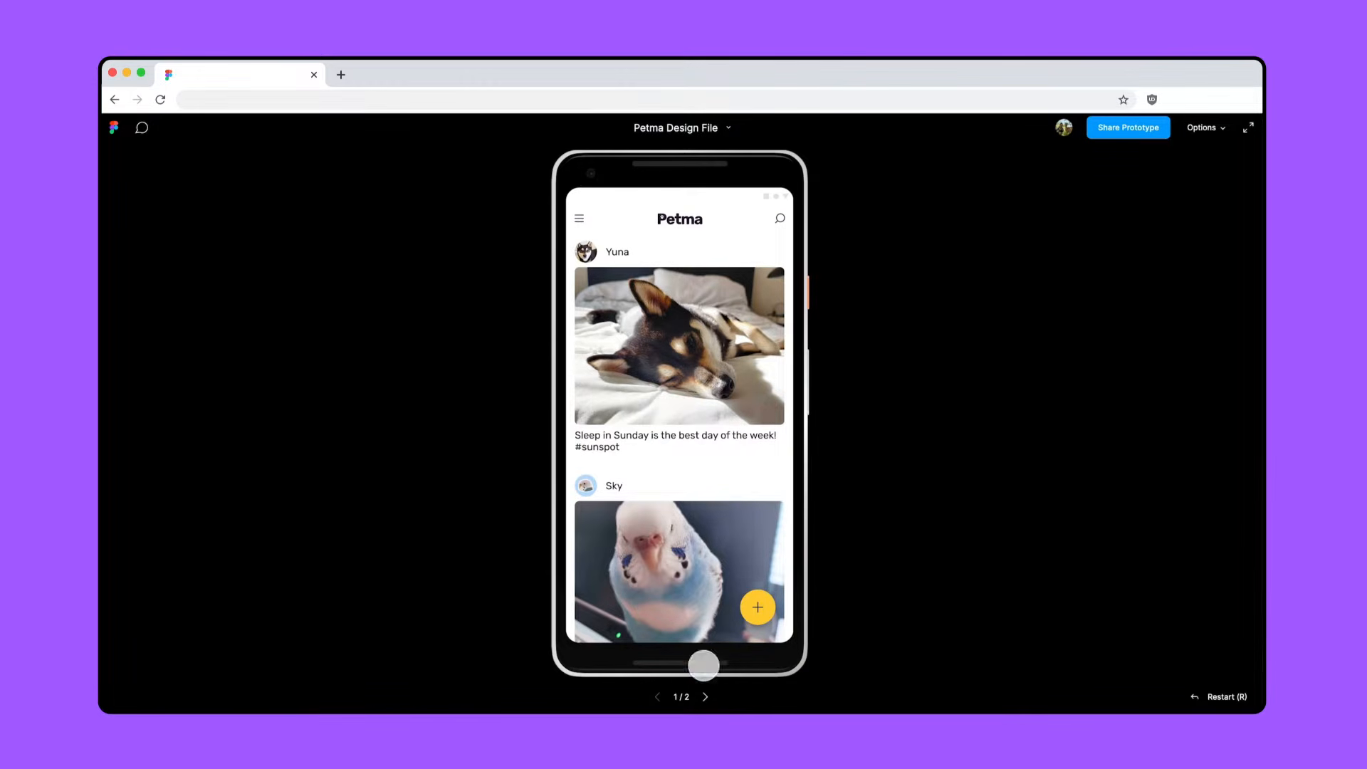
left_click(579, 218)
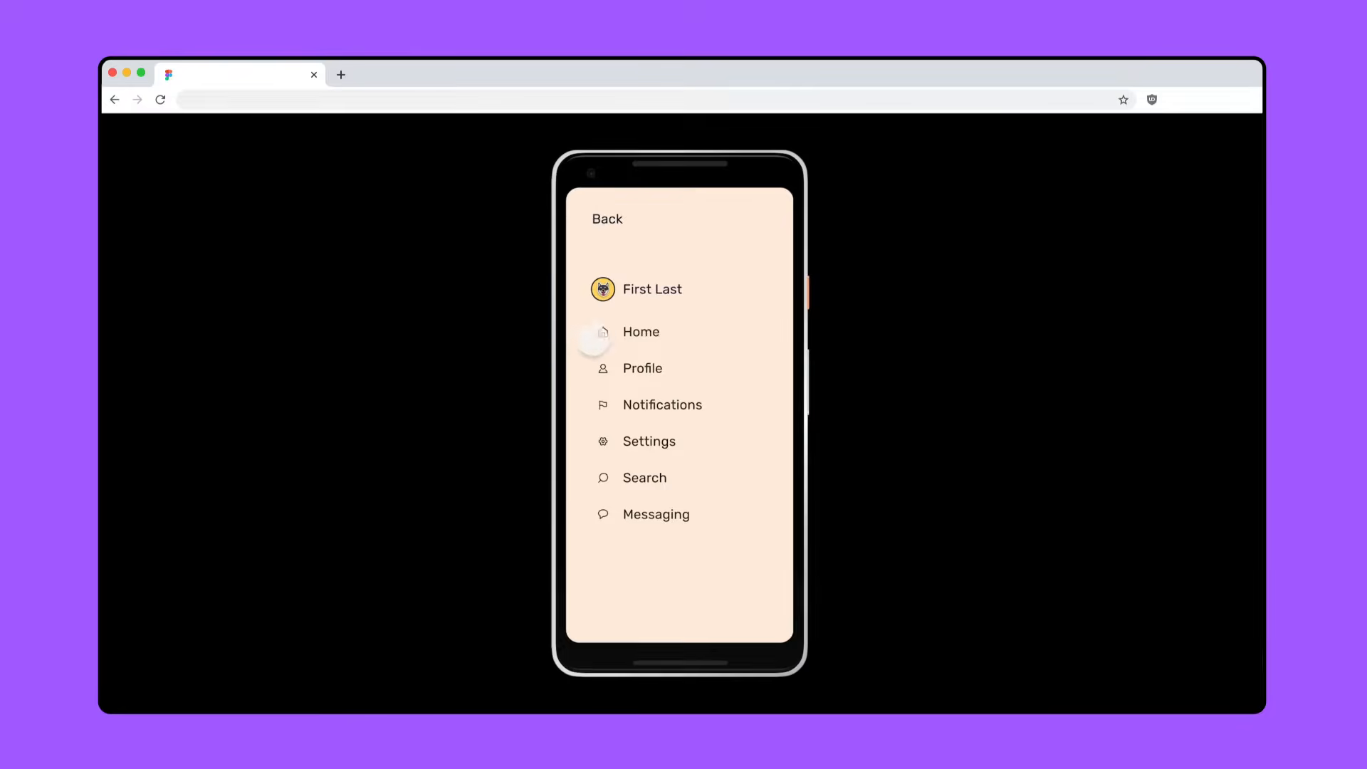
left_click(602, 333)
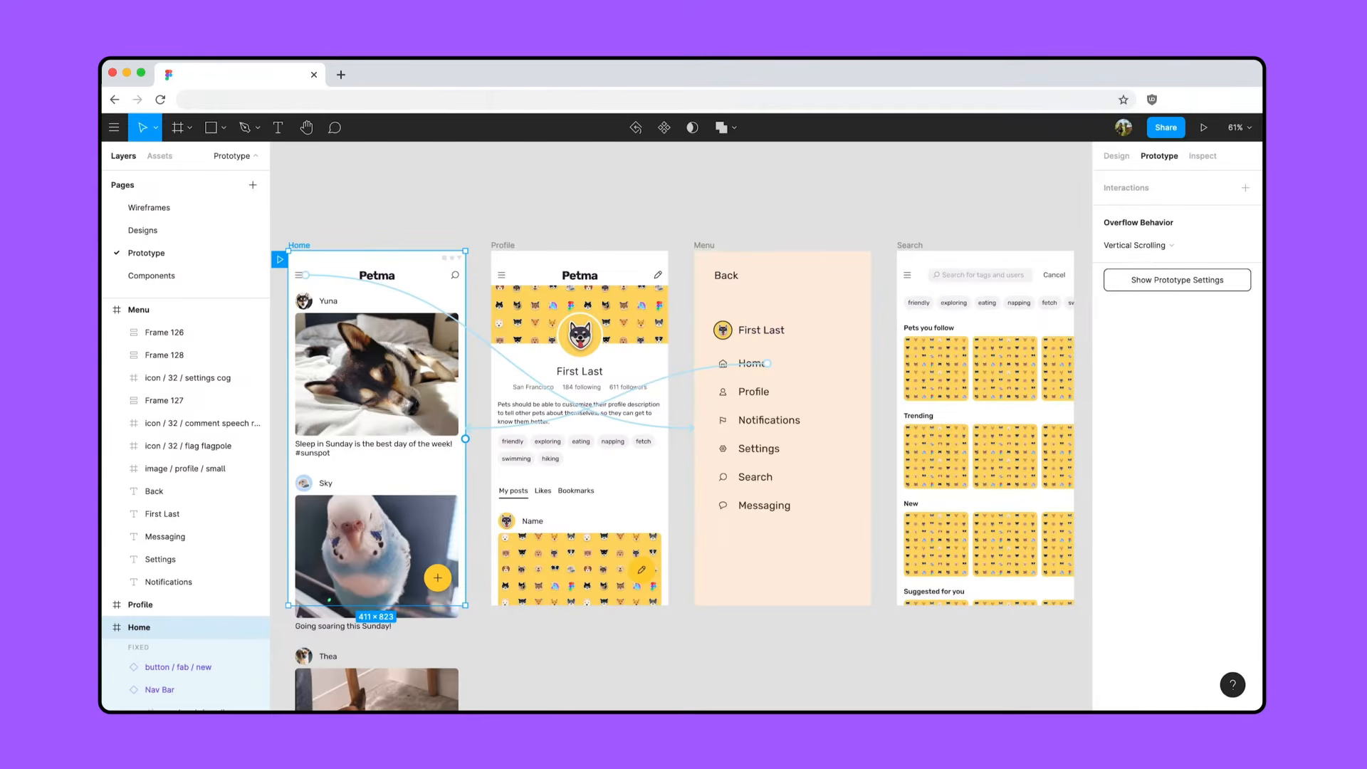
- Set the animation of the connection from Home's hamburger icon to Menu to Move In, with the rightward direction
left_click(476, 337)
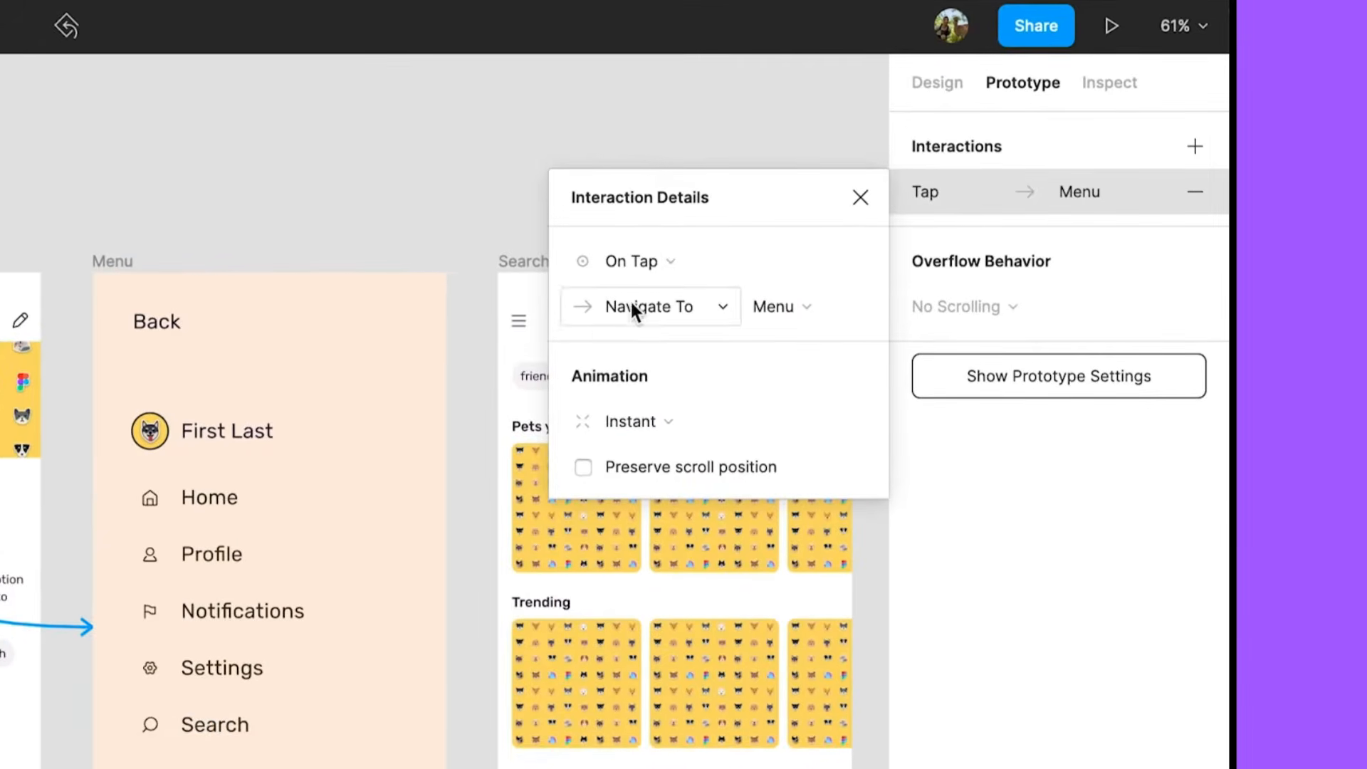
left_click(693, 261)
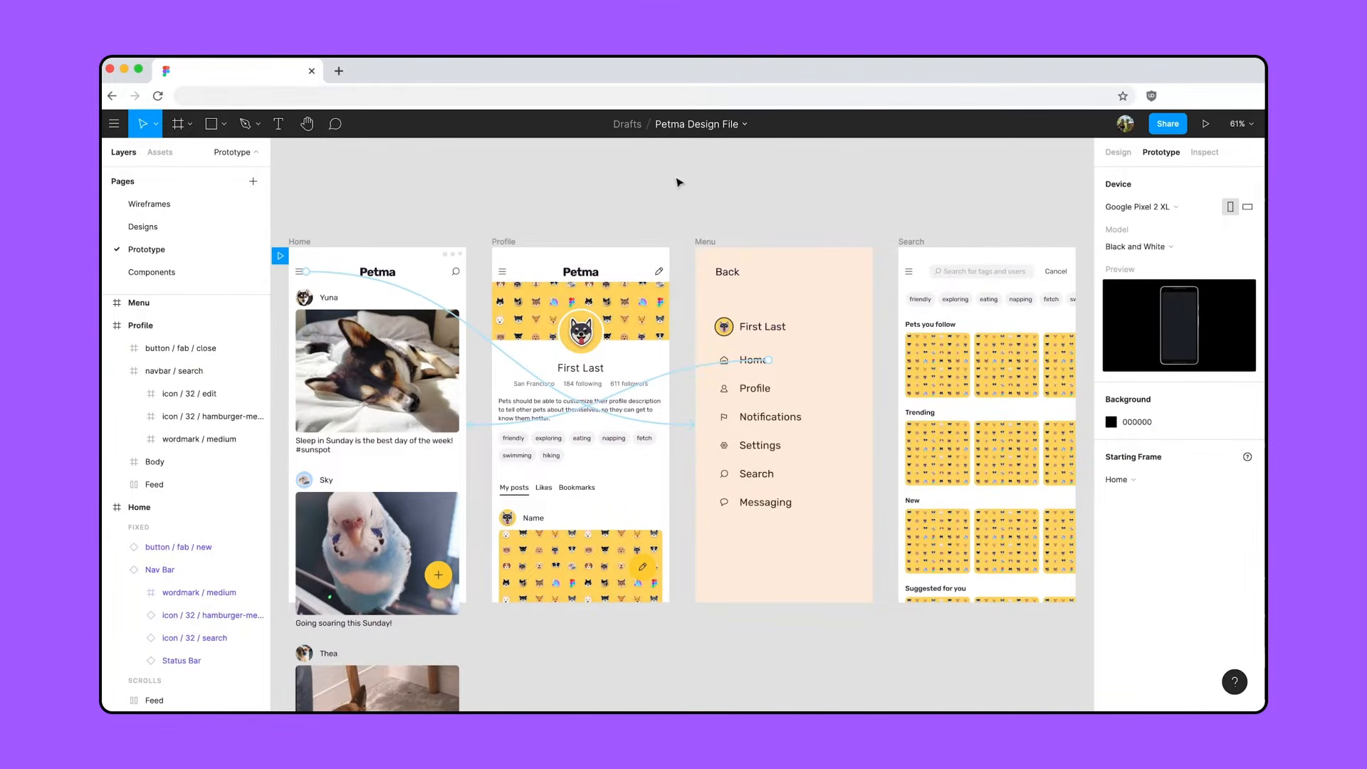
left_click(482, 336)
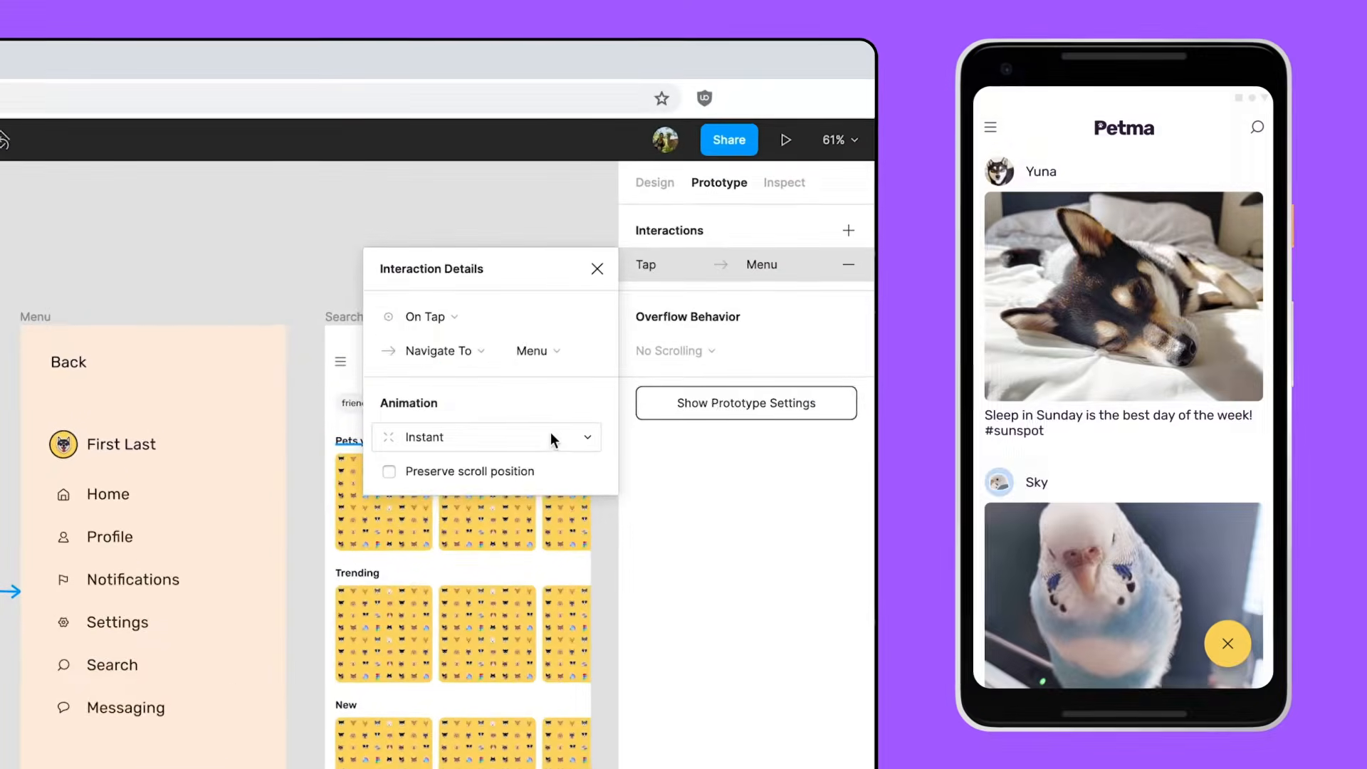
left_click(1028, 325)
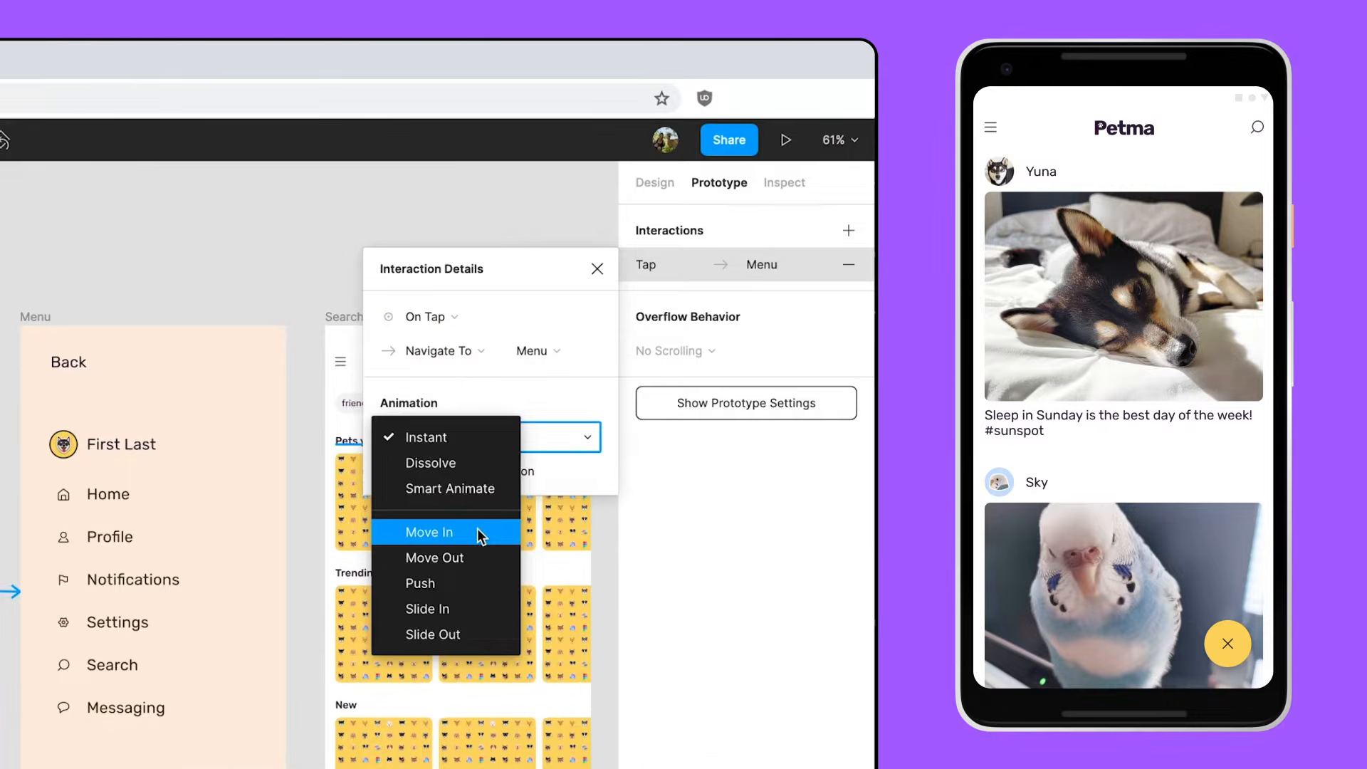
left_click(477, 528)
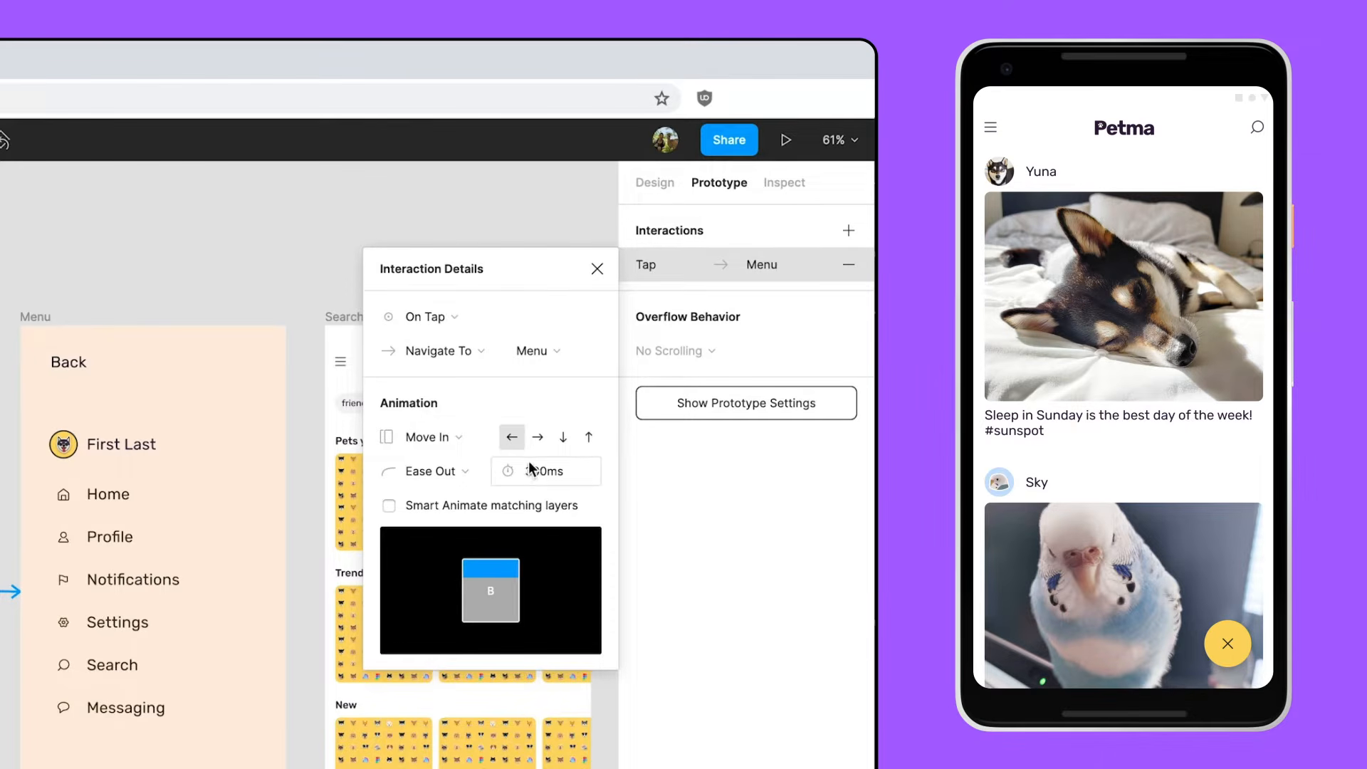
left_click(538, 438)
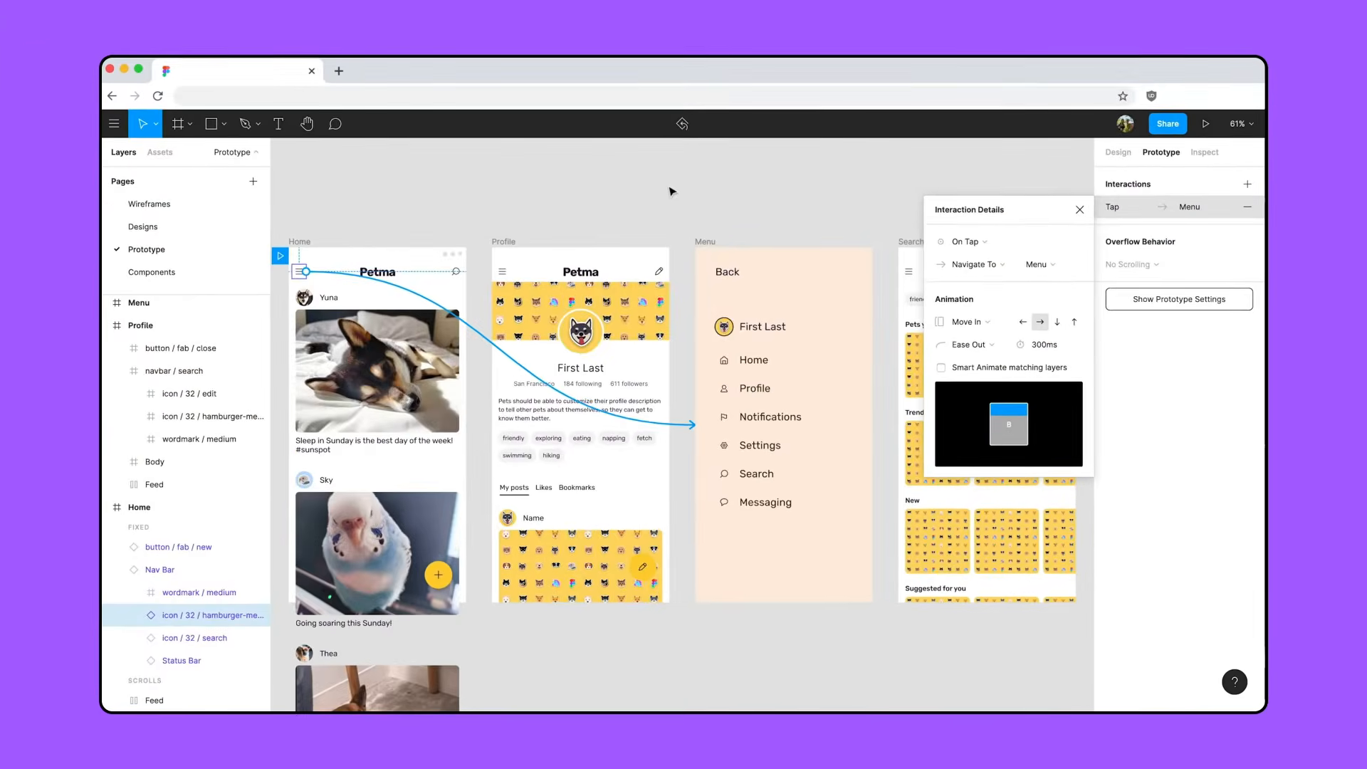
left_click(671, 188)
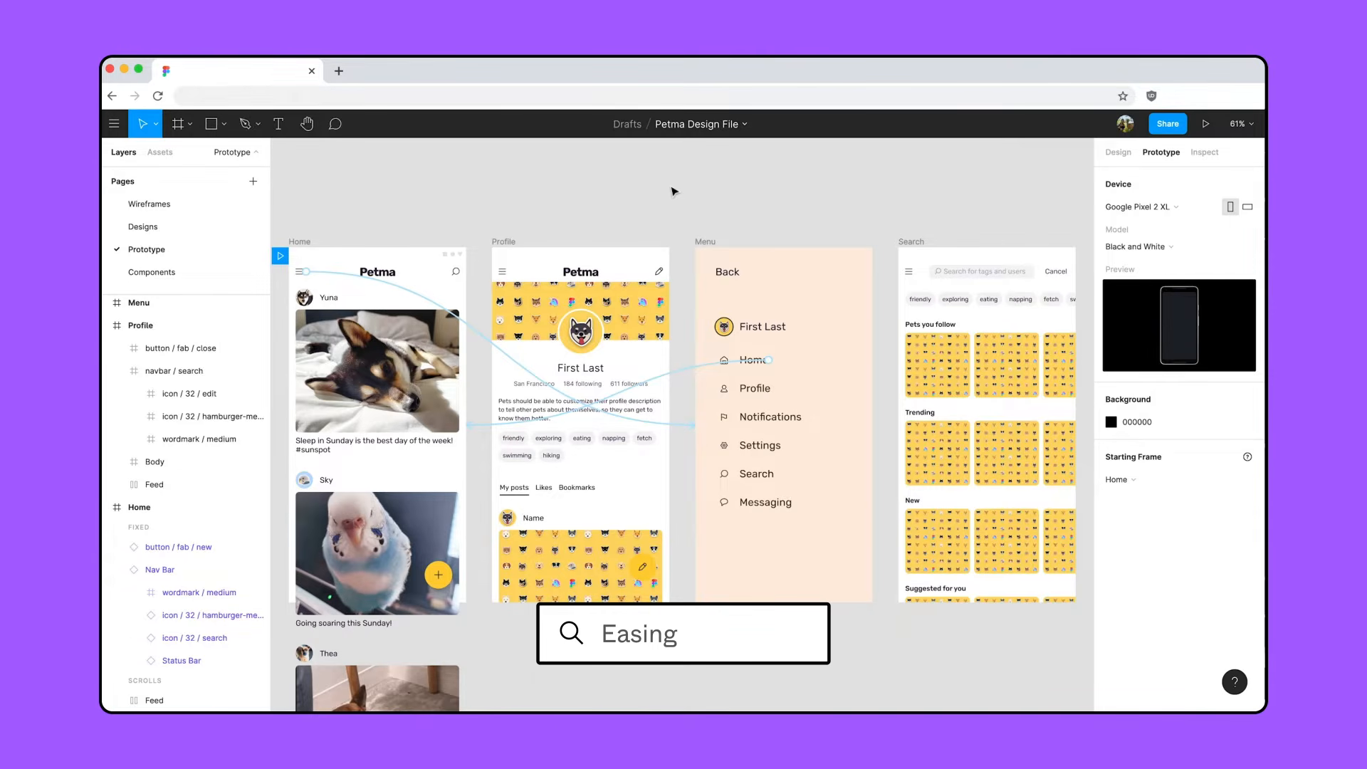
- Set the animation of the connection from the Menu's Home item to the Home frame to Move Out, directed leftward
left_click(687, 368)
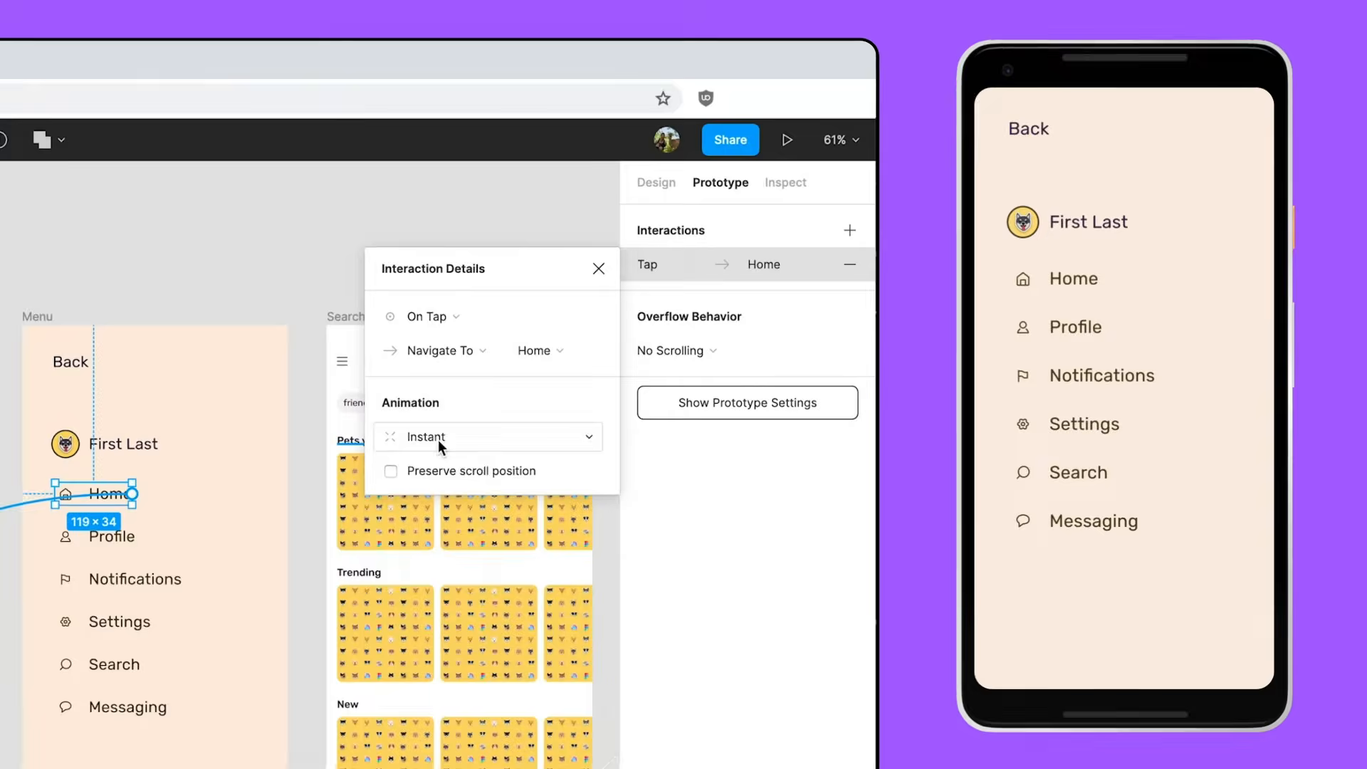
left_click(438, 441)
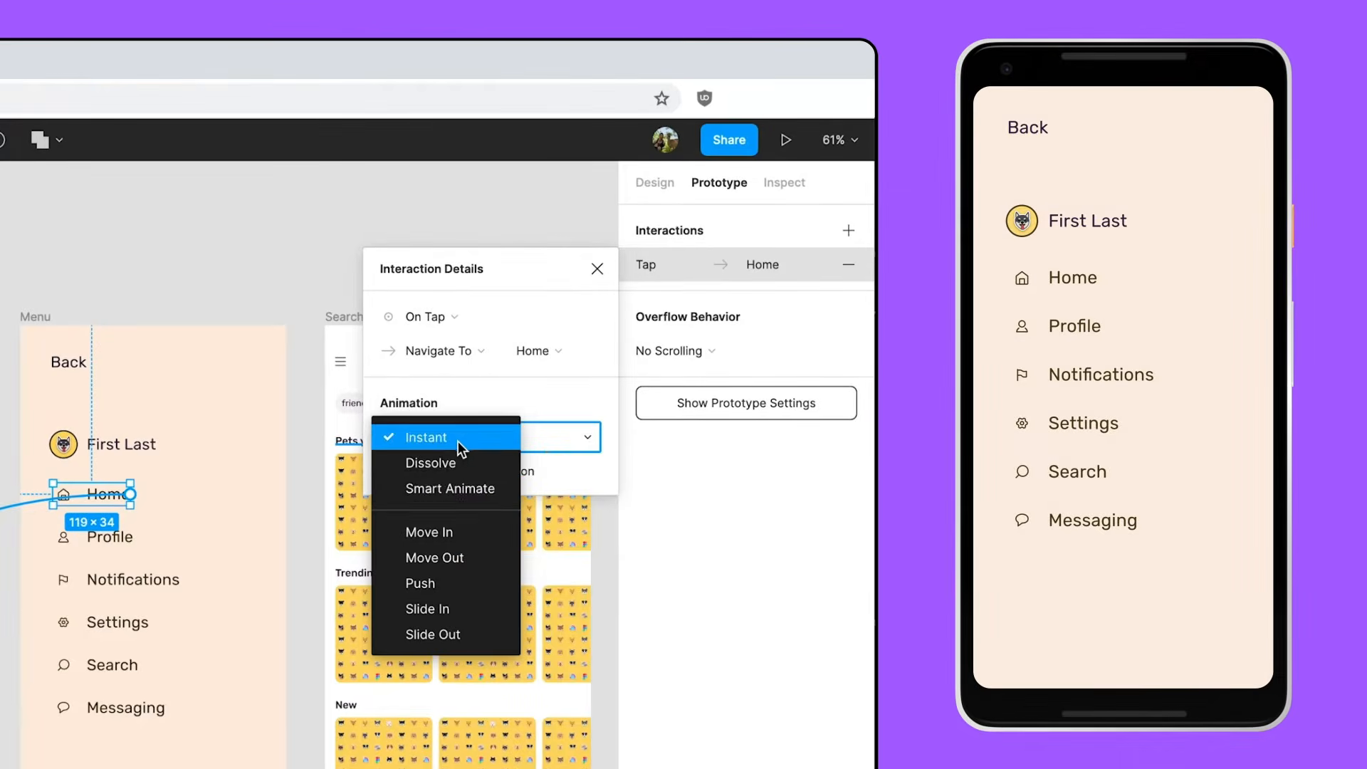
left_click(479, 560)
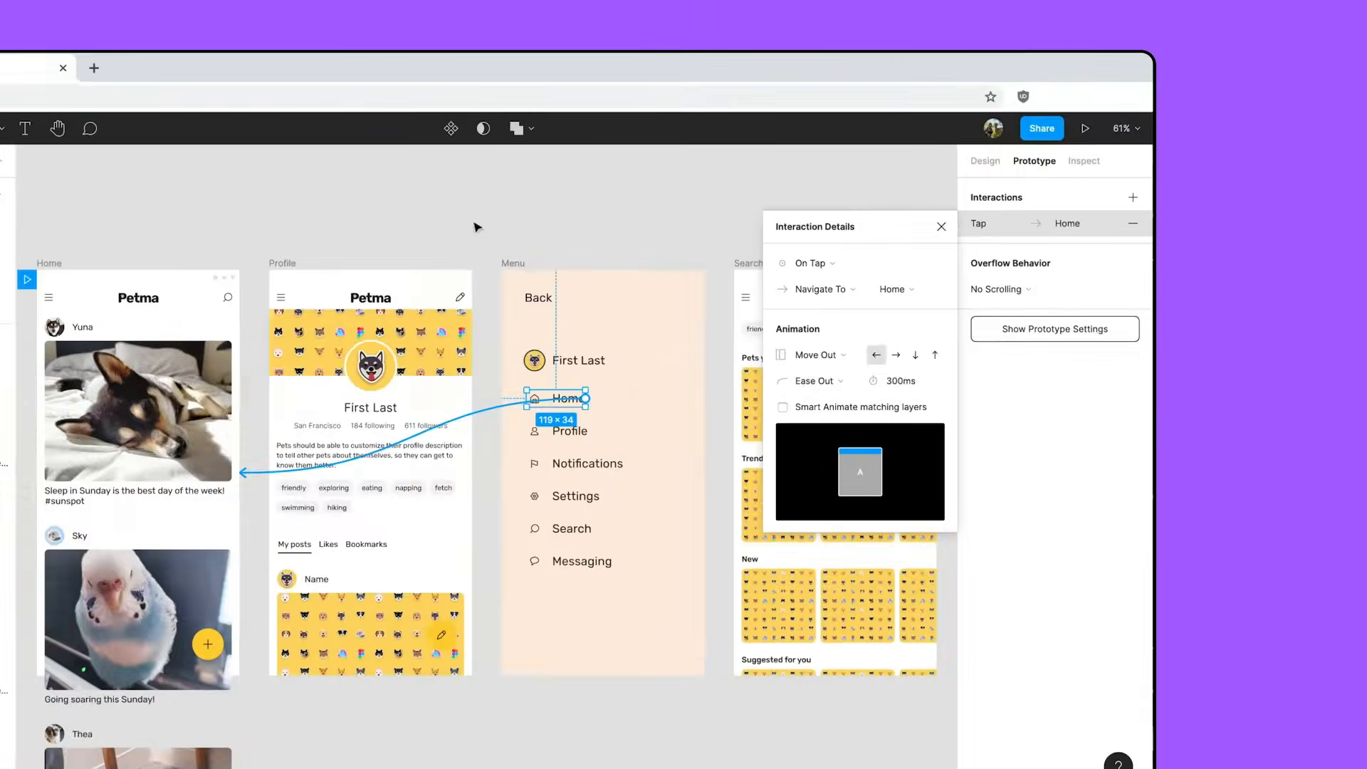
left_click(671, 202)
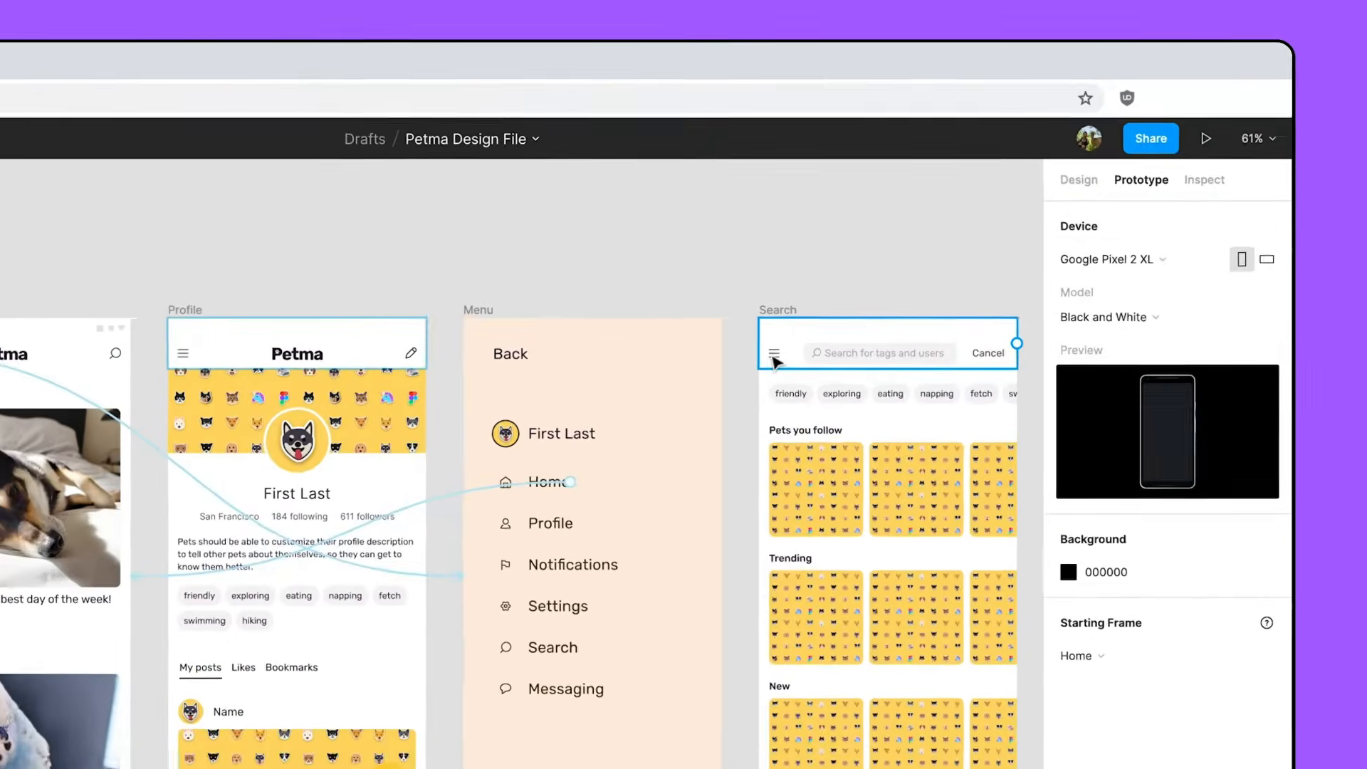
- Connect the Search frame's hamburger icon to the Menu frame on tap, using a rightward Move In animation
left_click(913, 273)
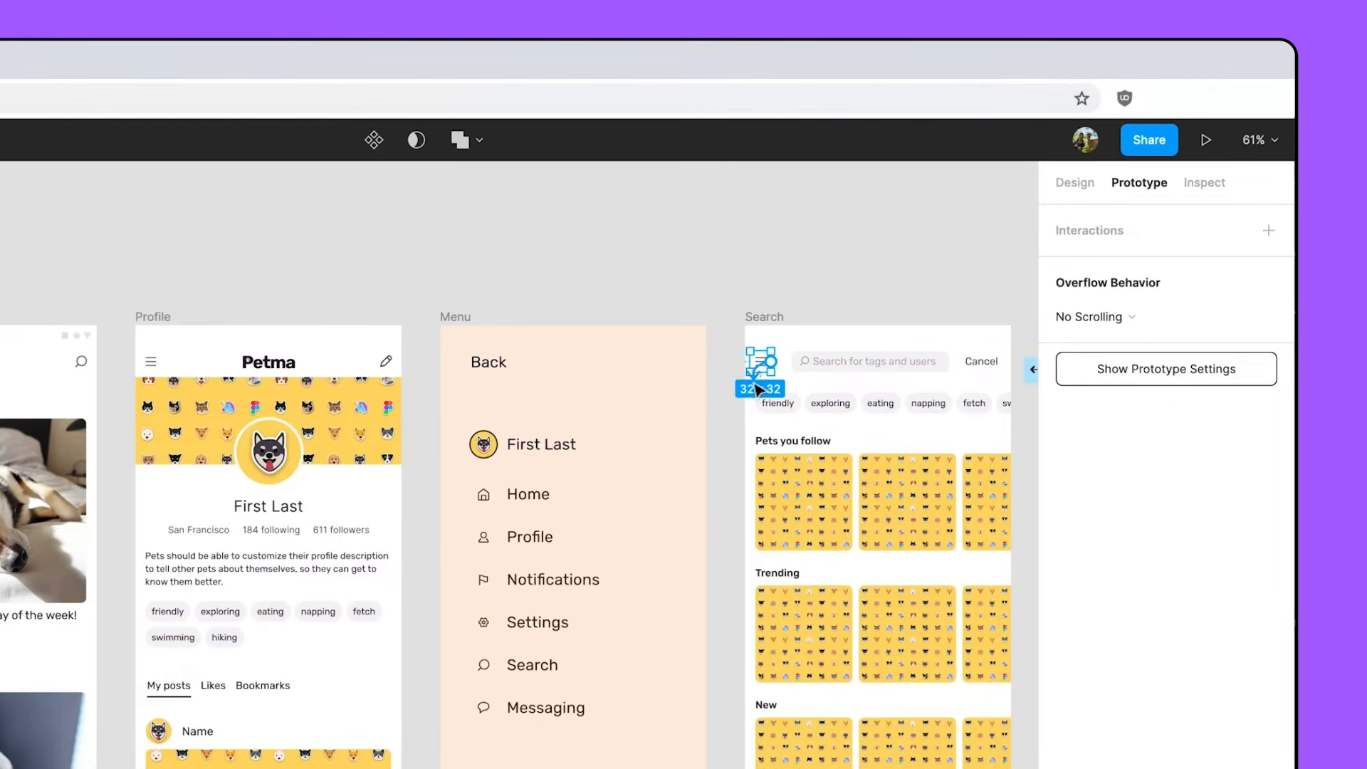
left_click_drag(771, 362, 697, 506)
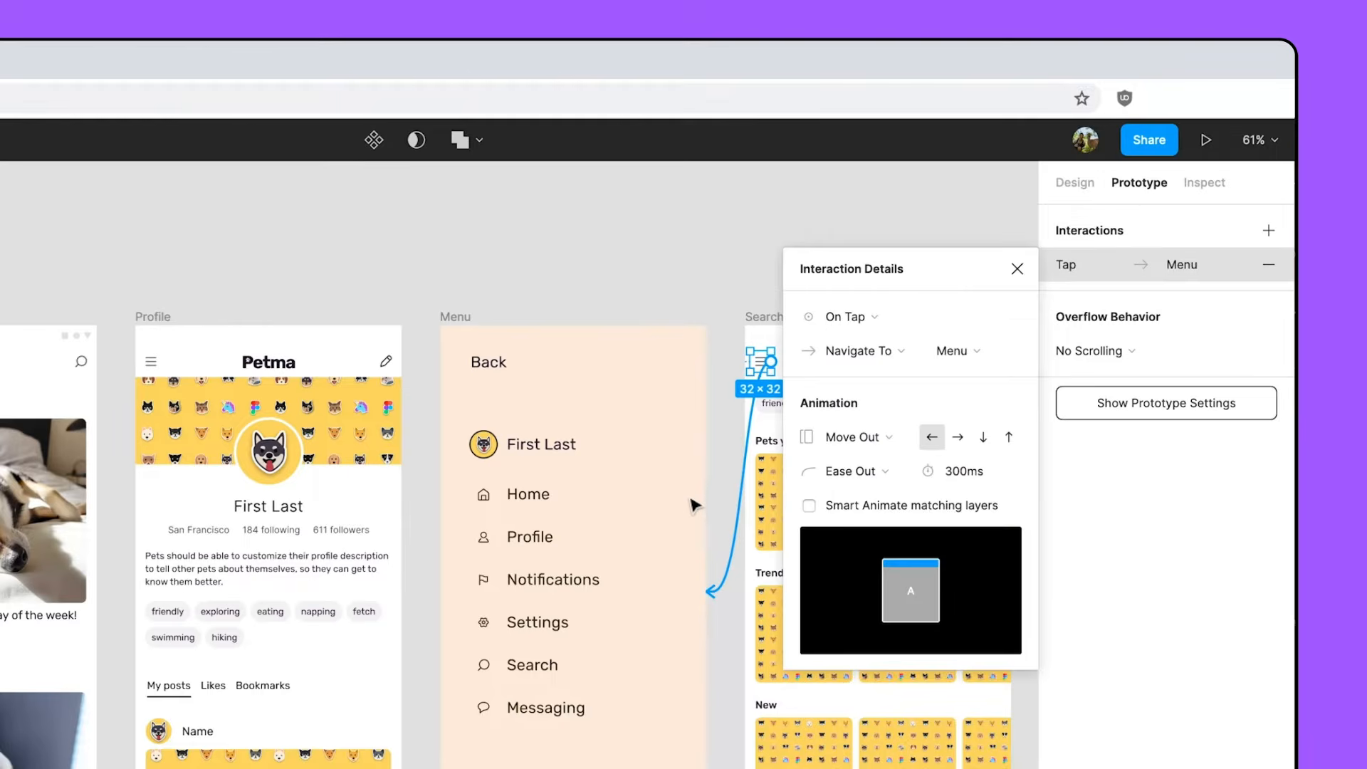
left_click(865, 441)
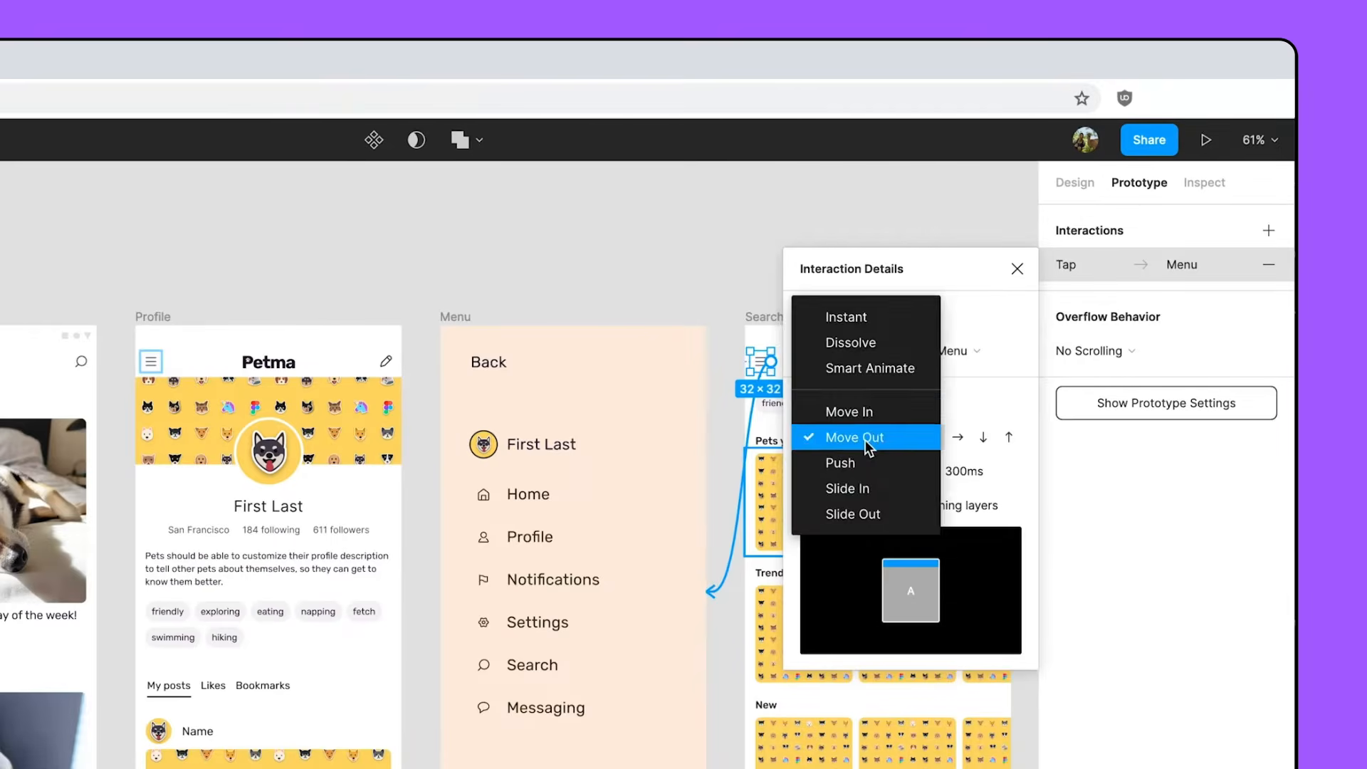
left_click(862, 410)
left_click(959, 436)
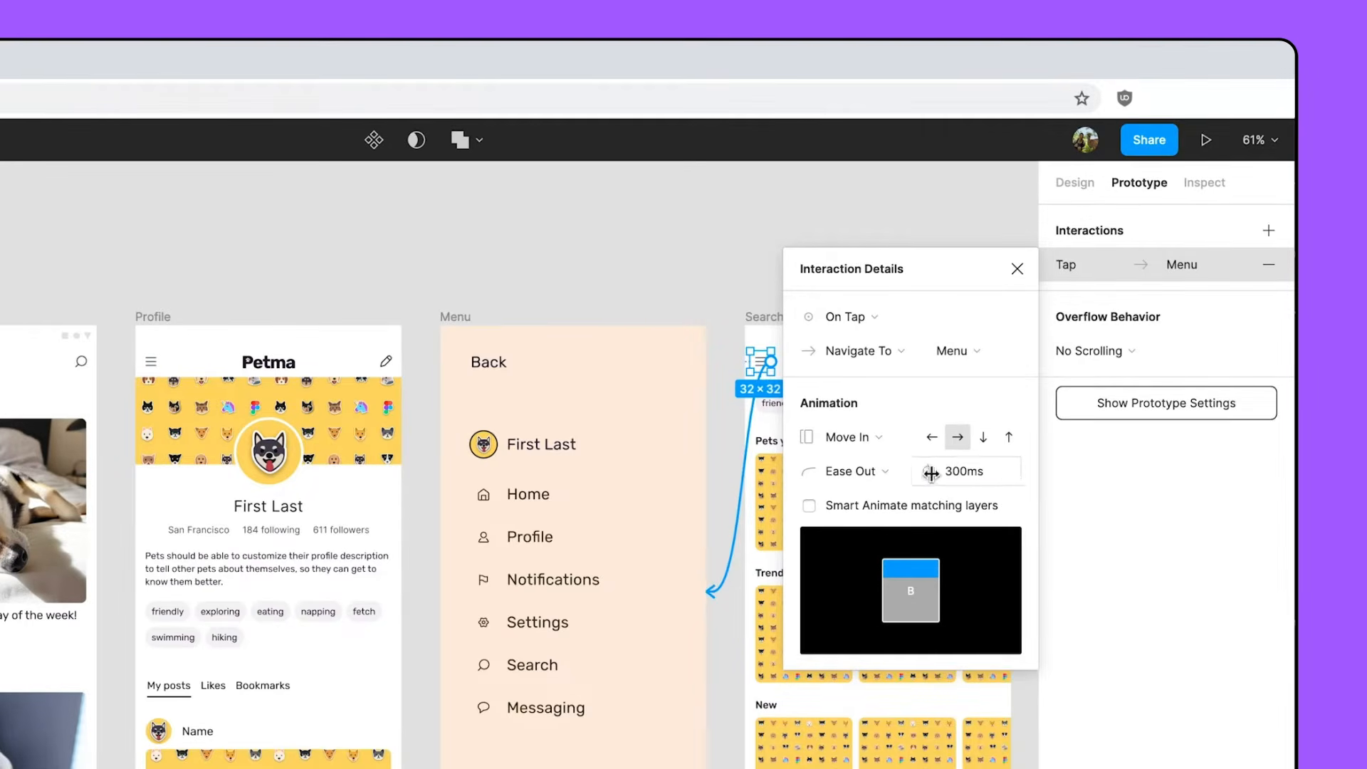
left_click(714, 266)
- Connect the Profile frame's hamburger icon to the Menu frame on tap, with the rightward Move In animation
left_click(151, 361)
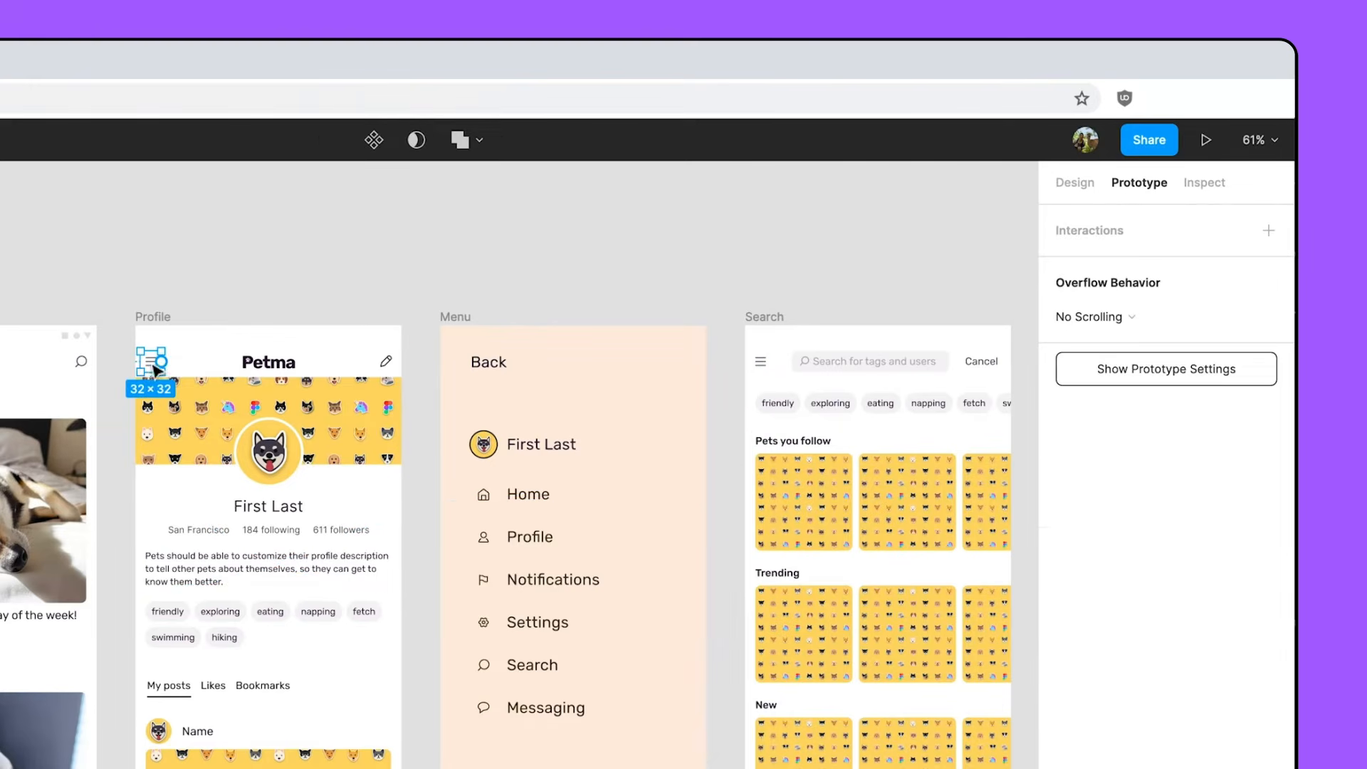
left_click_drag(162, 361, 569, 569)
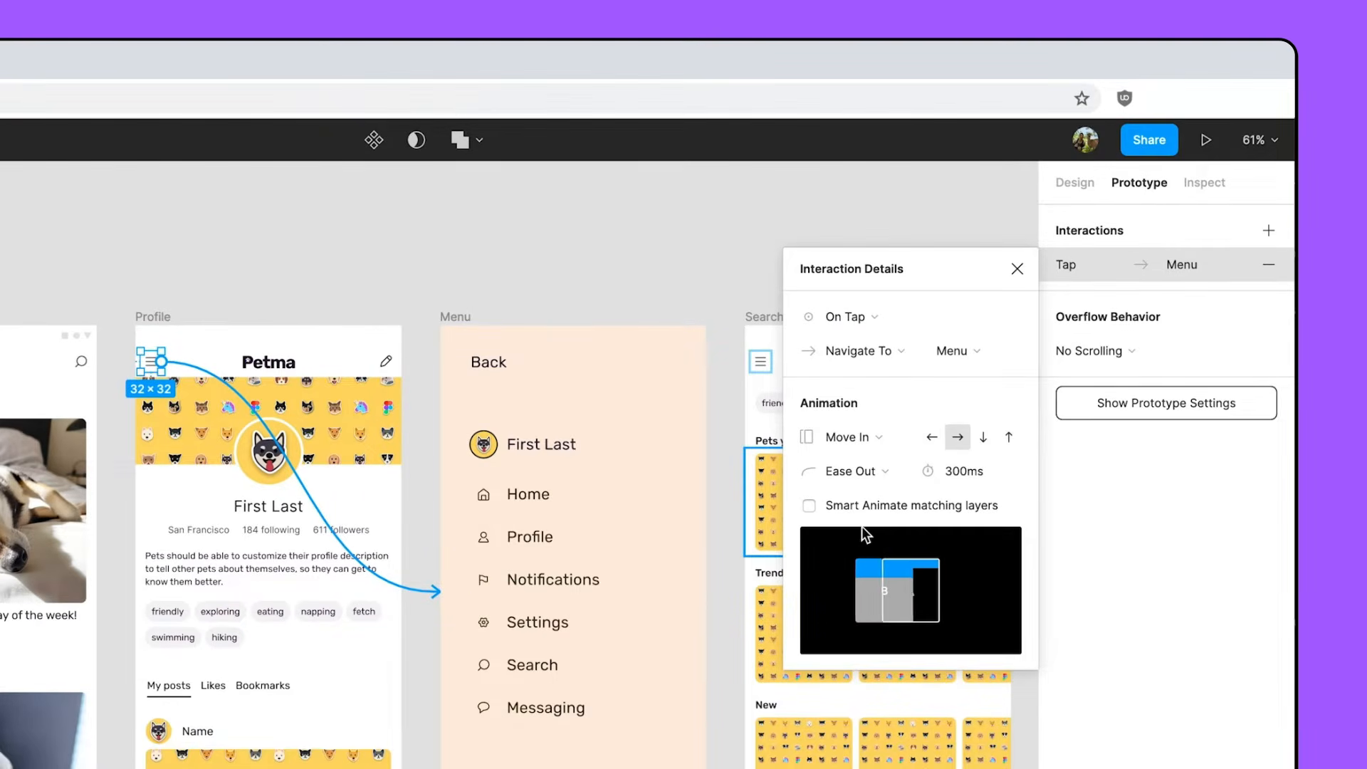
left_click(566, 269)
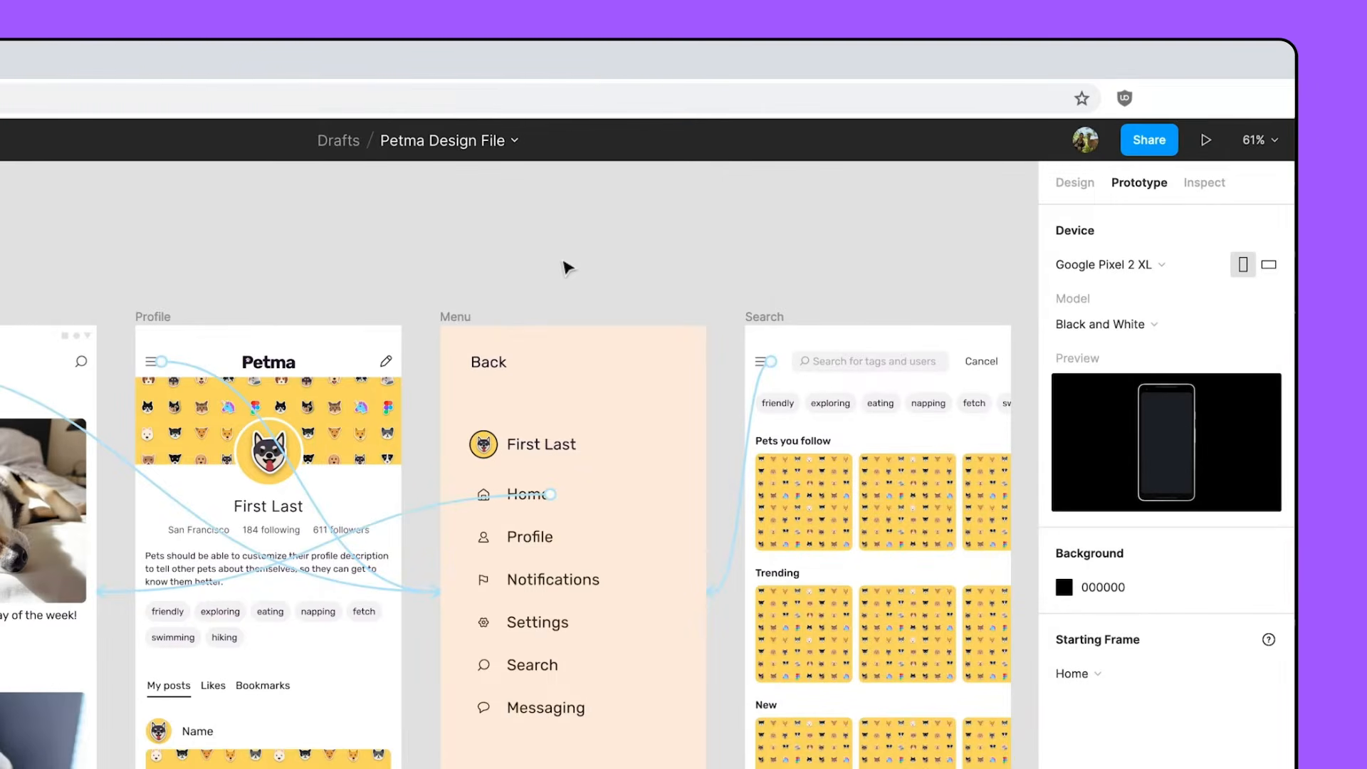
- Connect the Menu's Profile item to the Profile frame on tap, using the Move Out animation
left_click(541, 537)
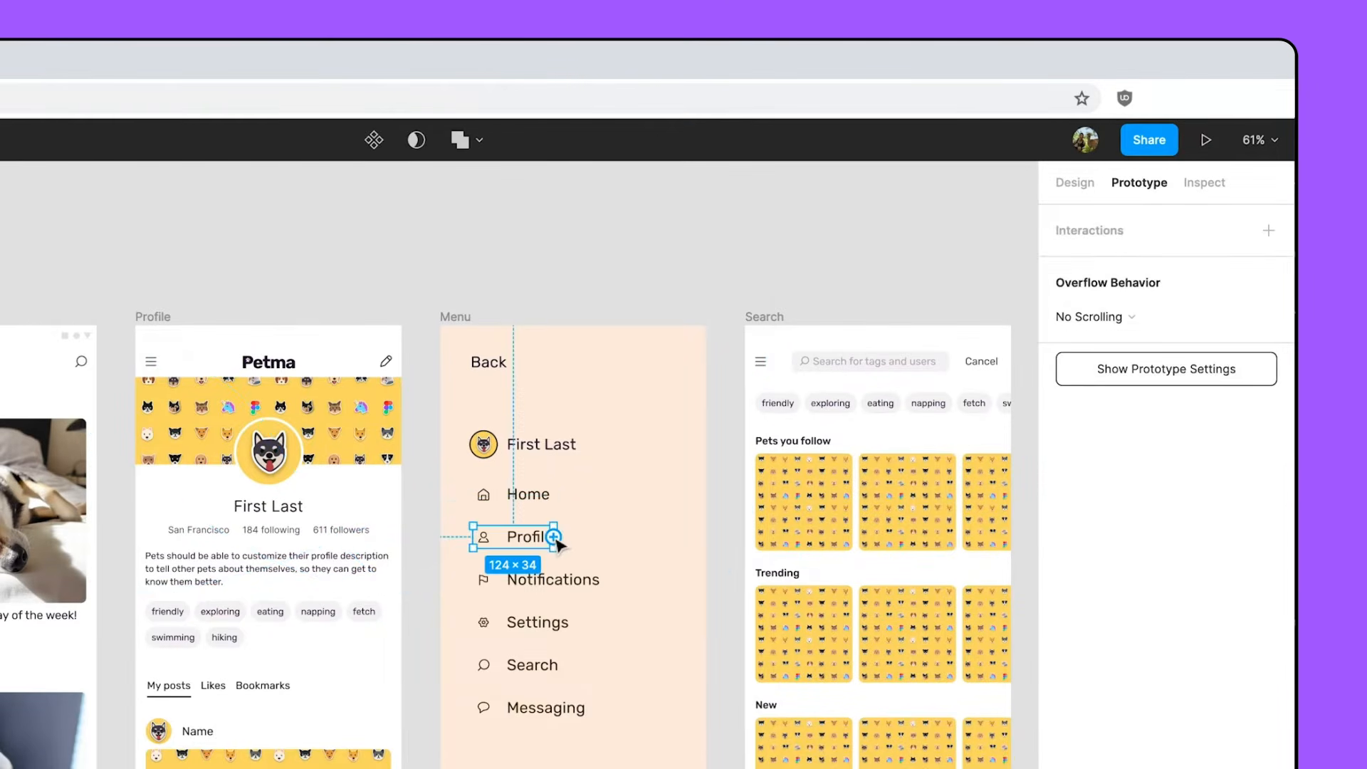
left_click_drag(554, 536, 384, 560)
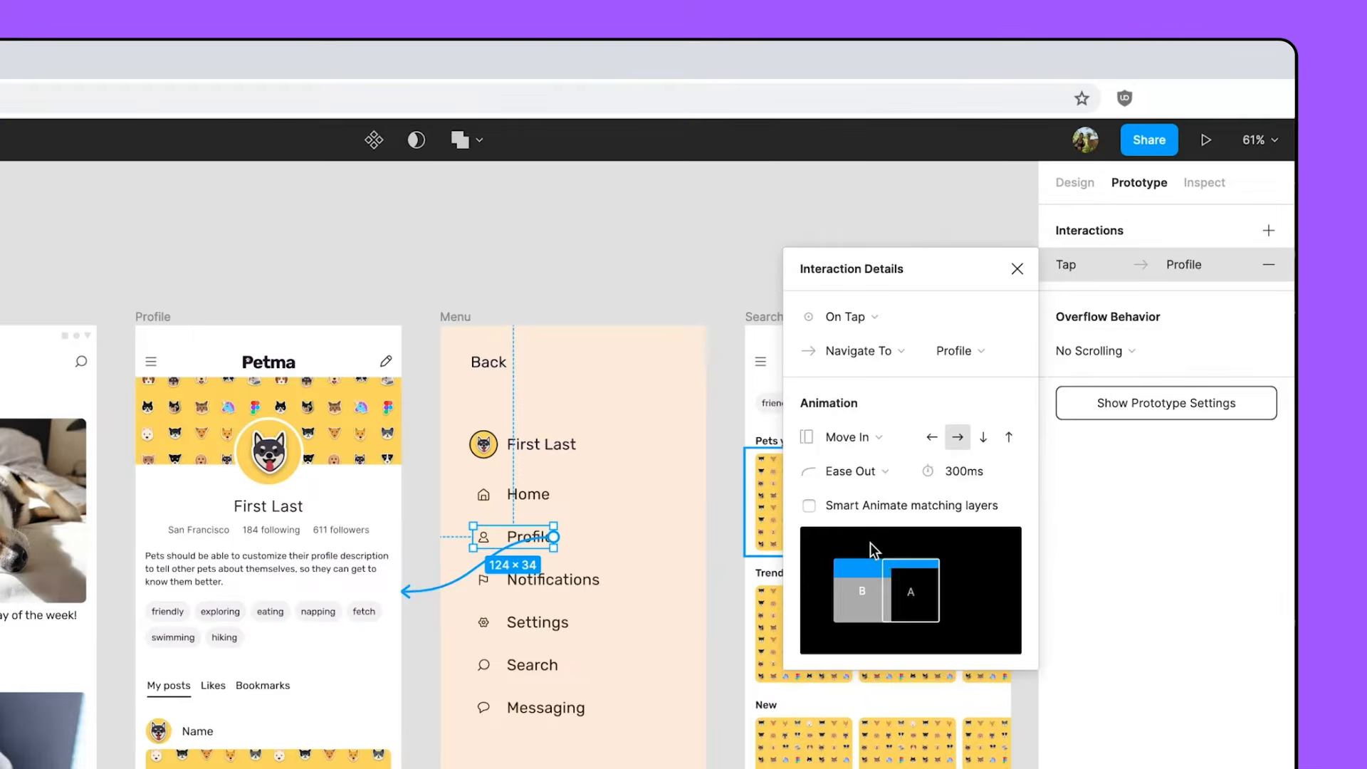
left_click(851, 437)
left_click(854, 464)
left_click(406, 257)
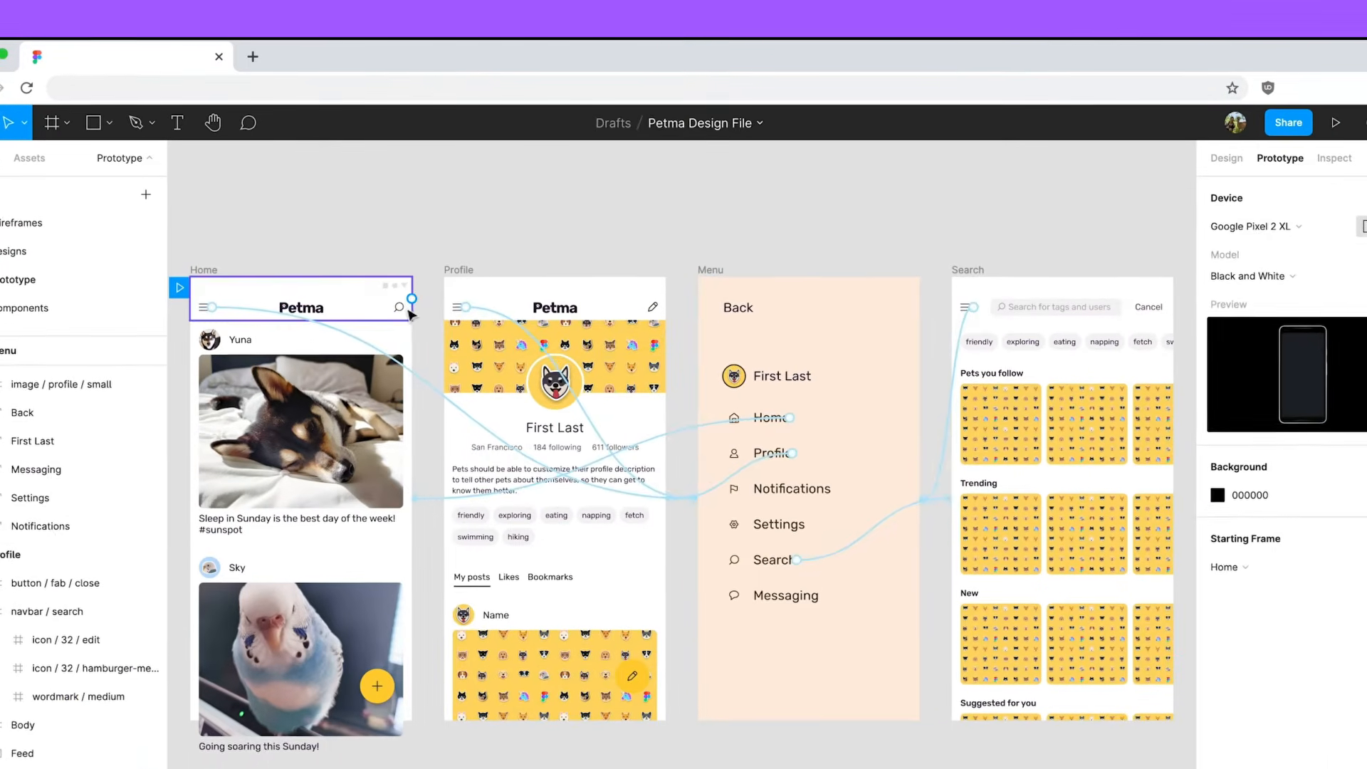
- Connect the search icon in Home's nav bar to the Search frame on tap, with a leftward Push animation
left_click(456, 272)
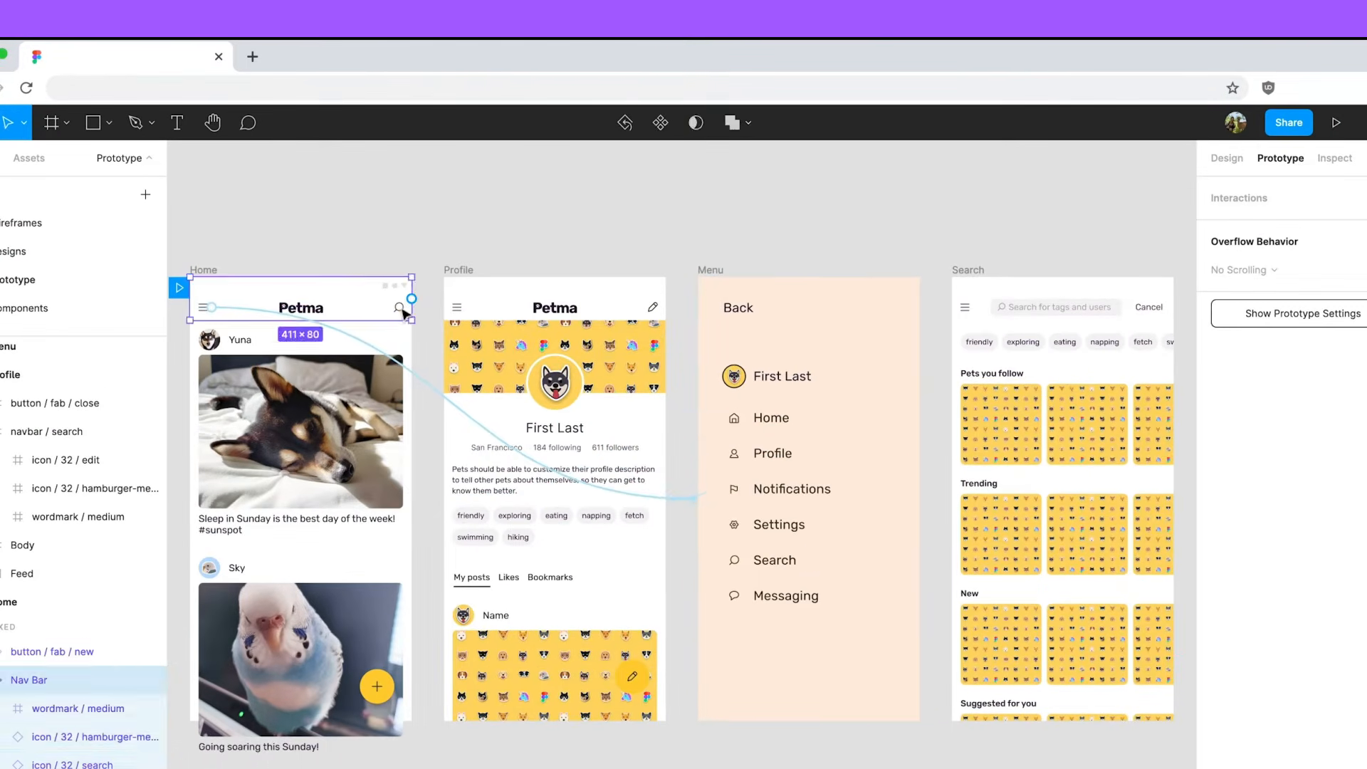
left_click(456, 272)
left_click_drag(406, 308, 1002, 547)
left_click(1054, 370)
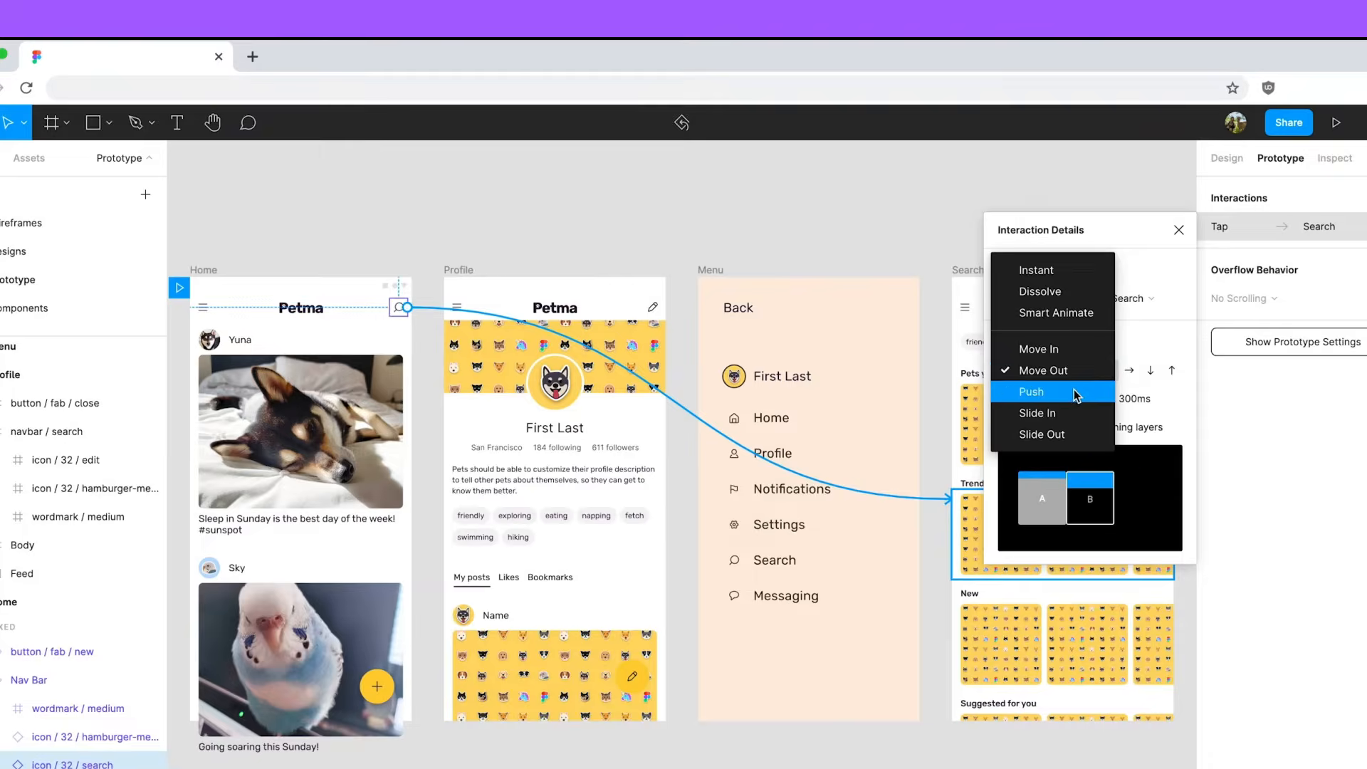
left_click(1046, 391)
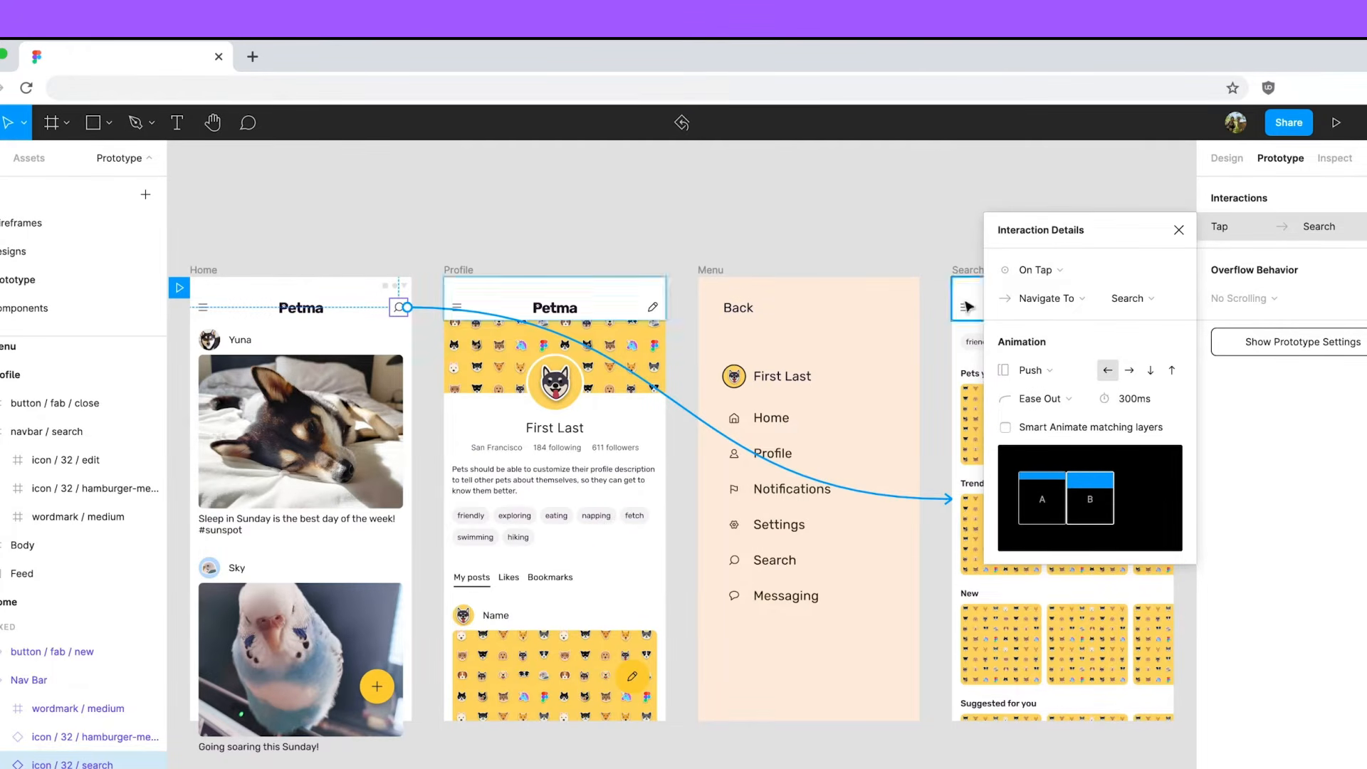
left_click(932, 241)
- Connect the Search frame's Cancel text to the Home frame on tap, with a rightward Push animation
left_click(1144, 314)
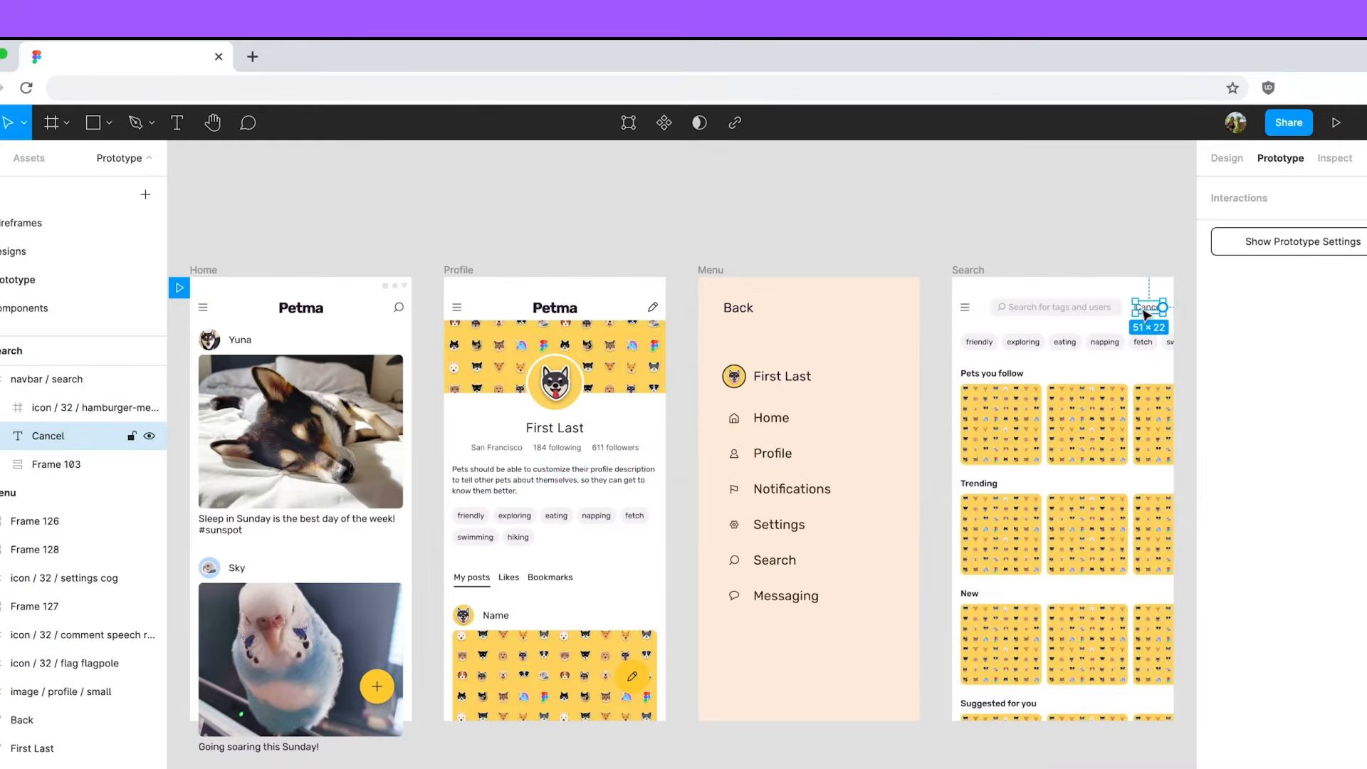
left_click_drag(1163, 307, 410, 543)
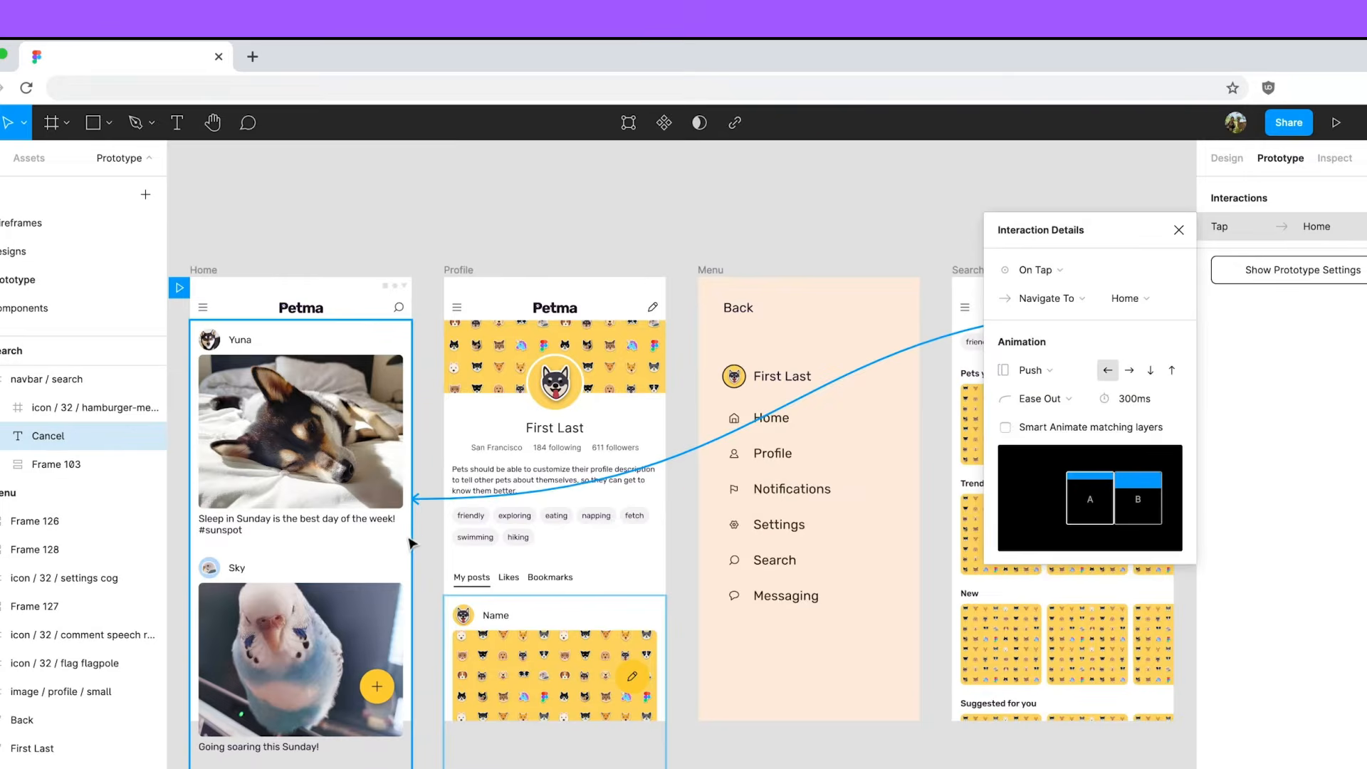
left_click(1130, 371)
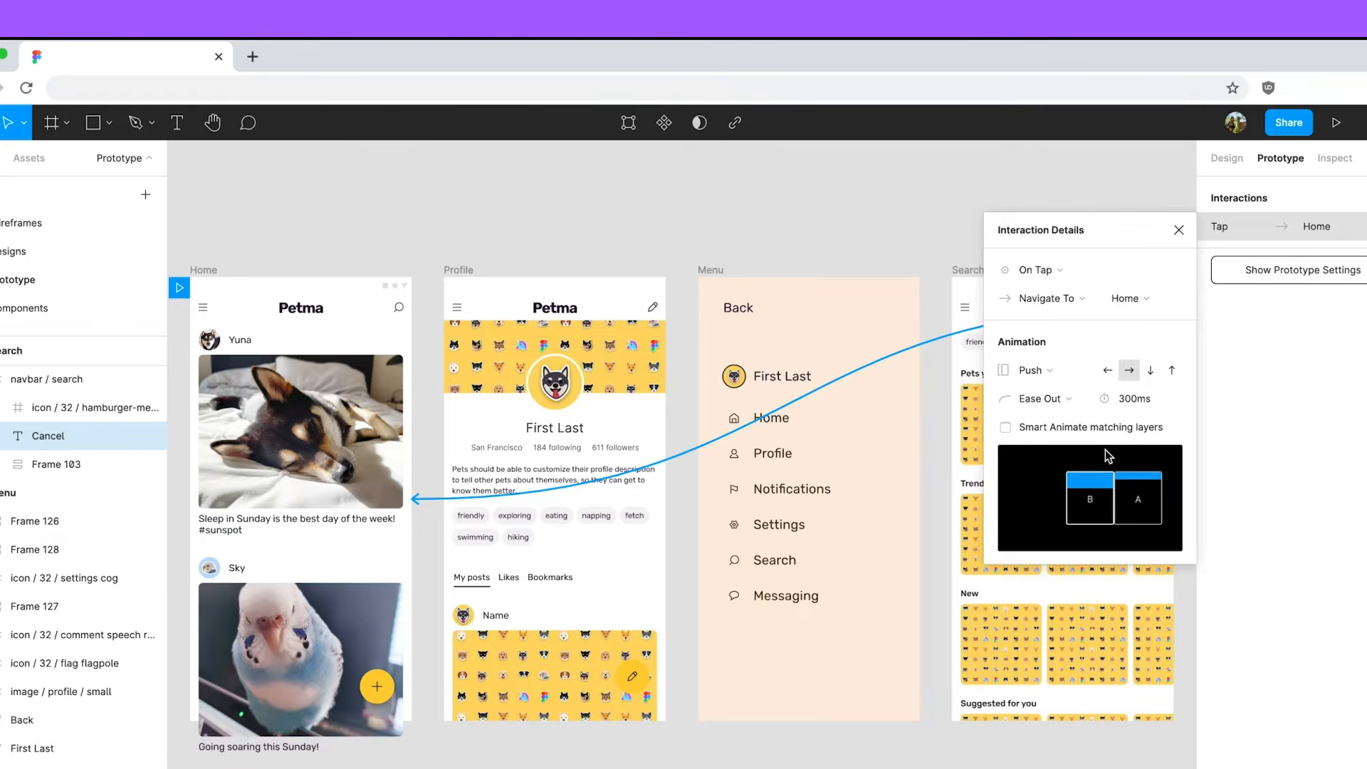
left_click(683, 229)
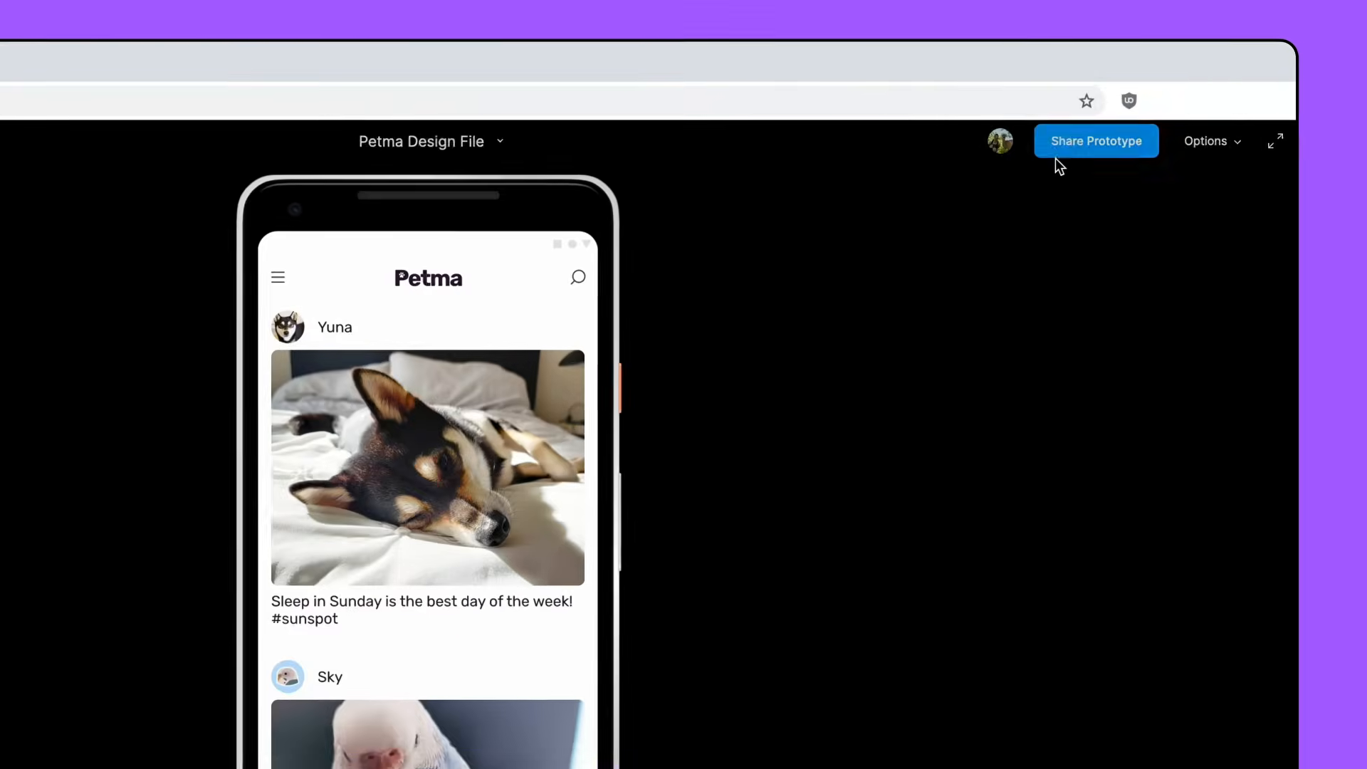
- Share the prototype so anyone with the link can view it, and copy its link
left_click(1060, 146)
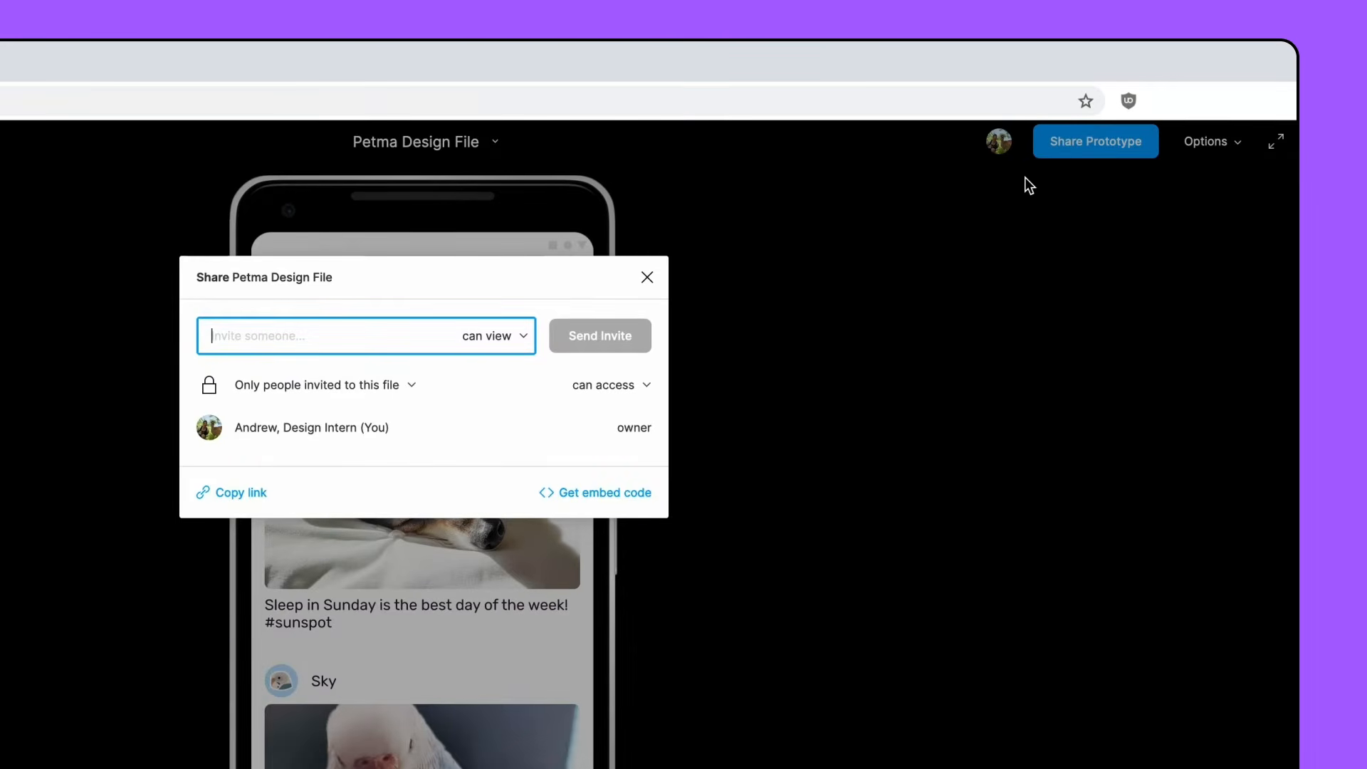
left_click(402, 388)
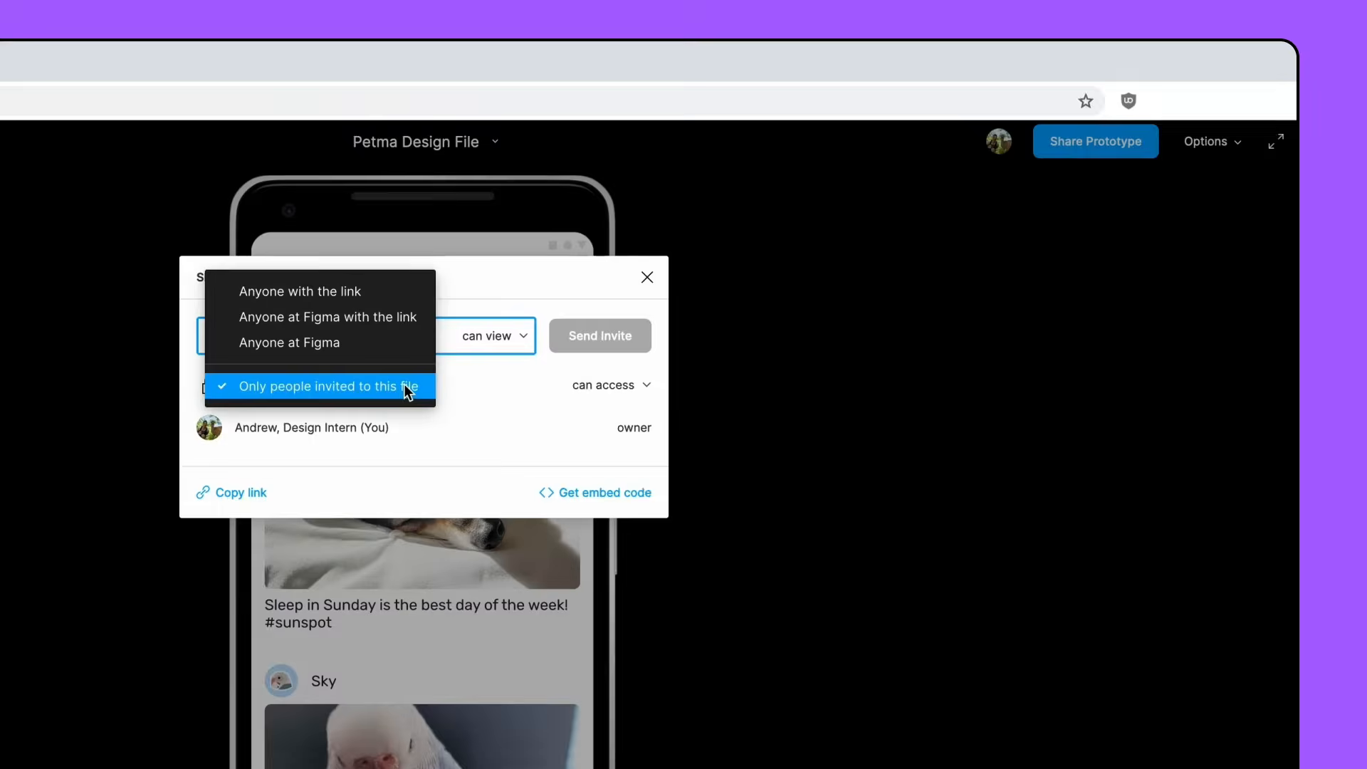
left_click(385, 291)
left_click(633, 382)
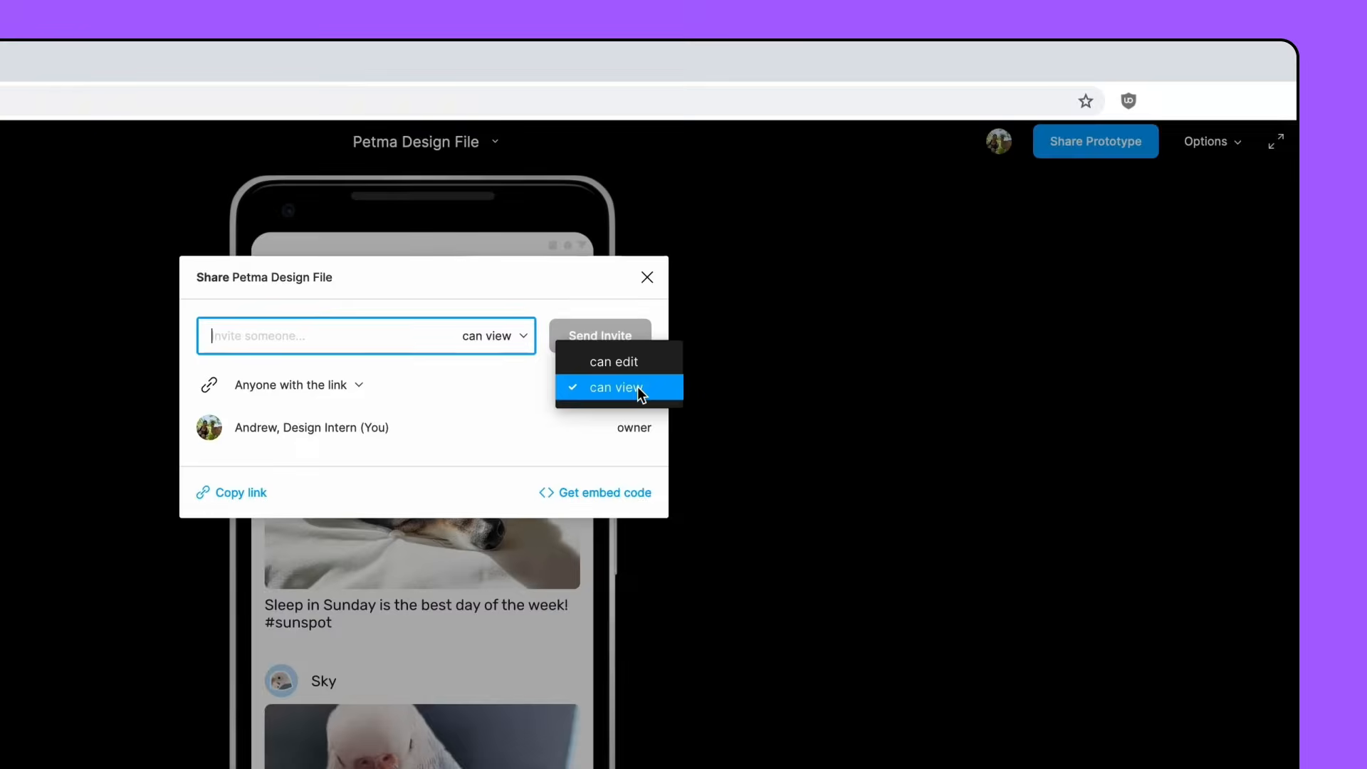
left_click(638, 387)
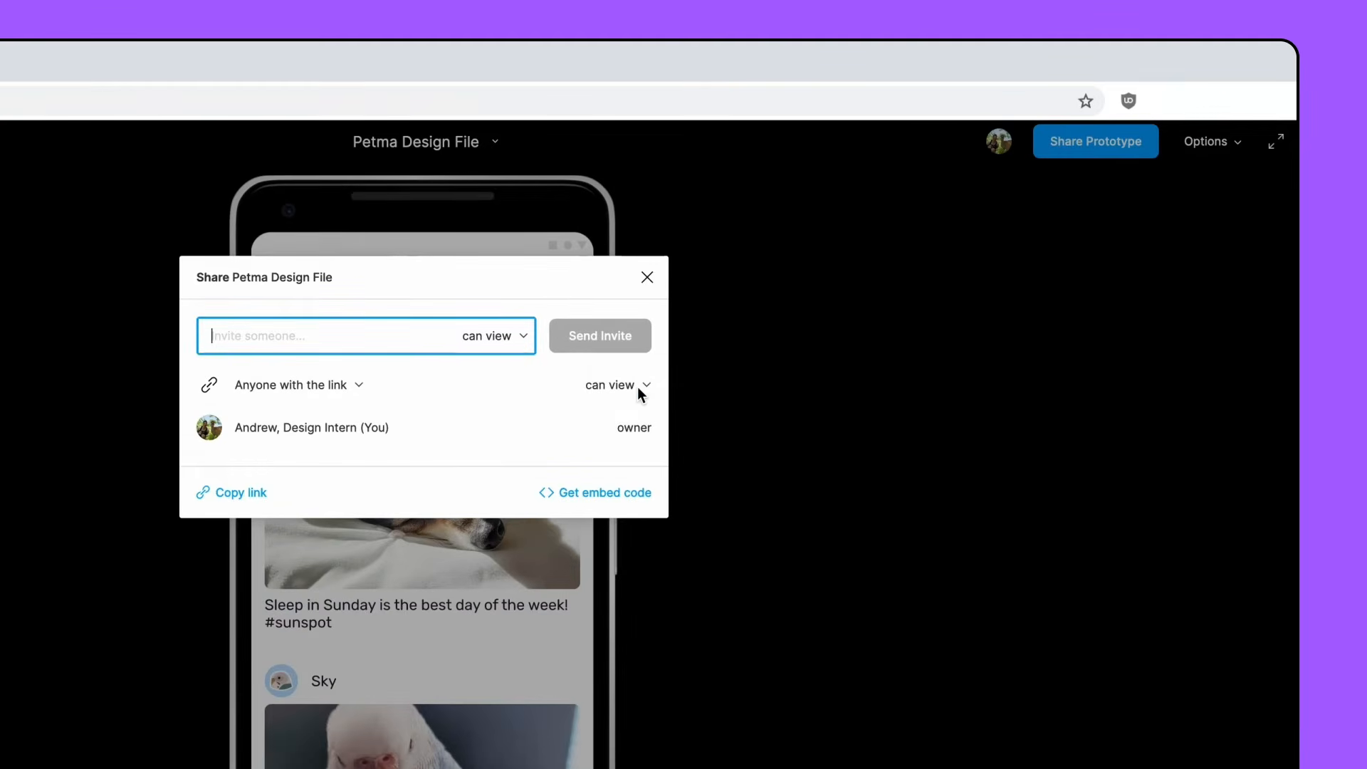
left_click(238, 491)
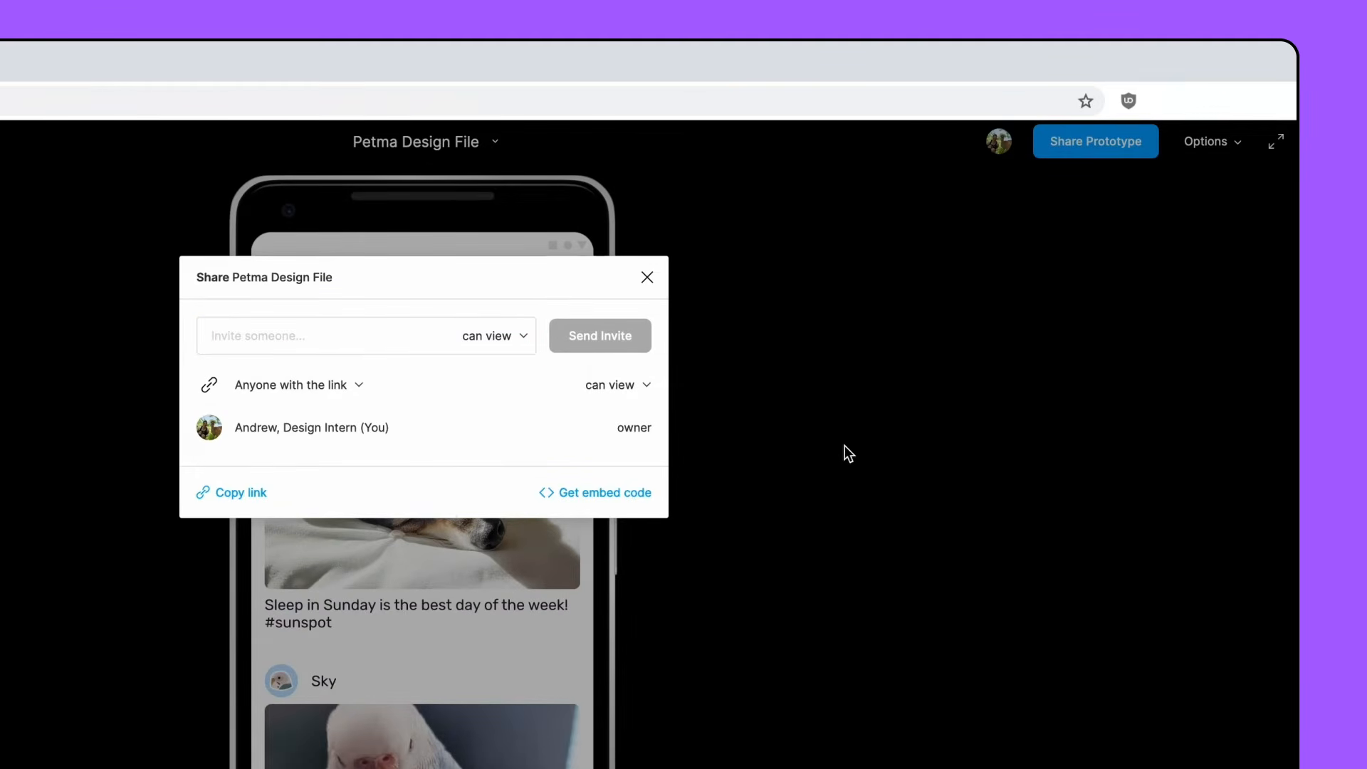
left_click(845, 446)
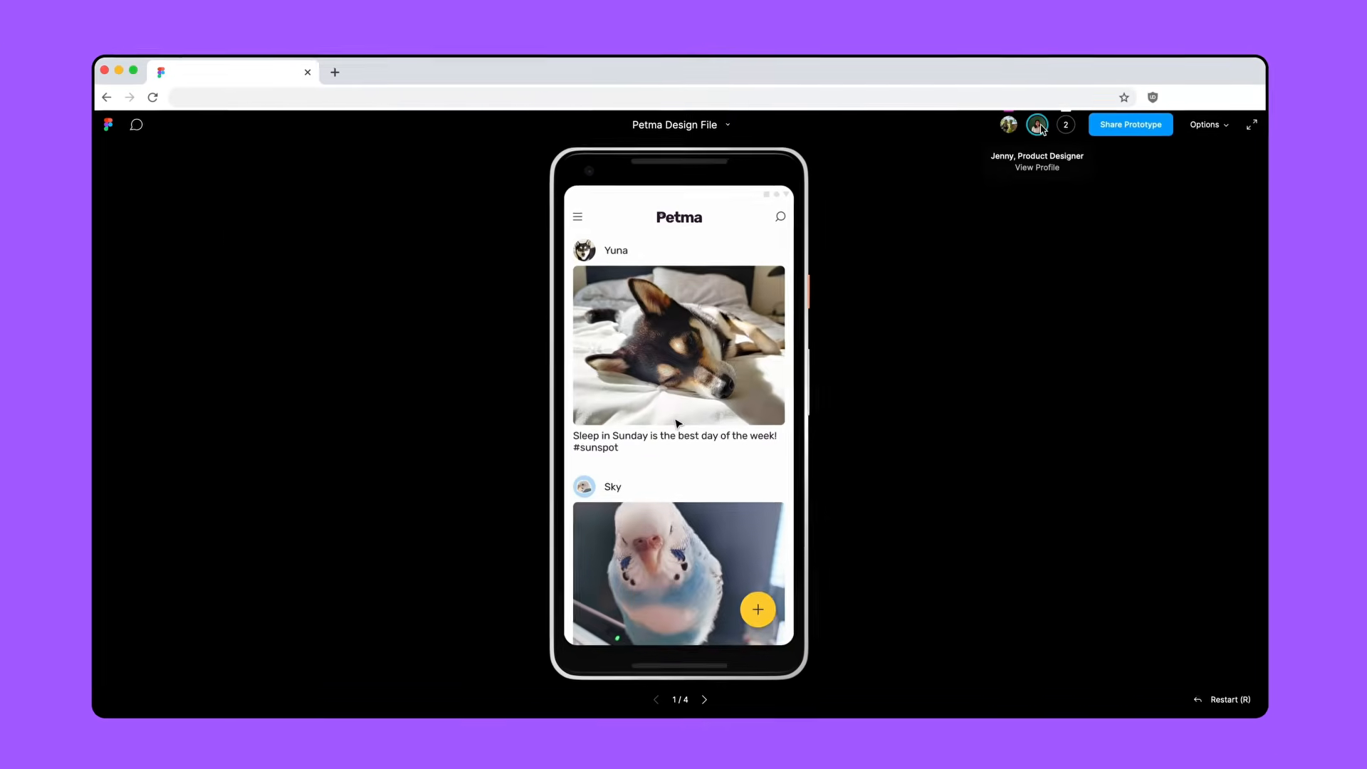
- Follow the two additional viewers' sessions in the presentation one after the other, and stop following
left_click(1066, 125)
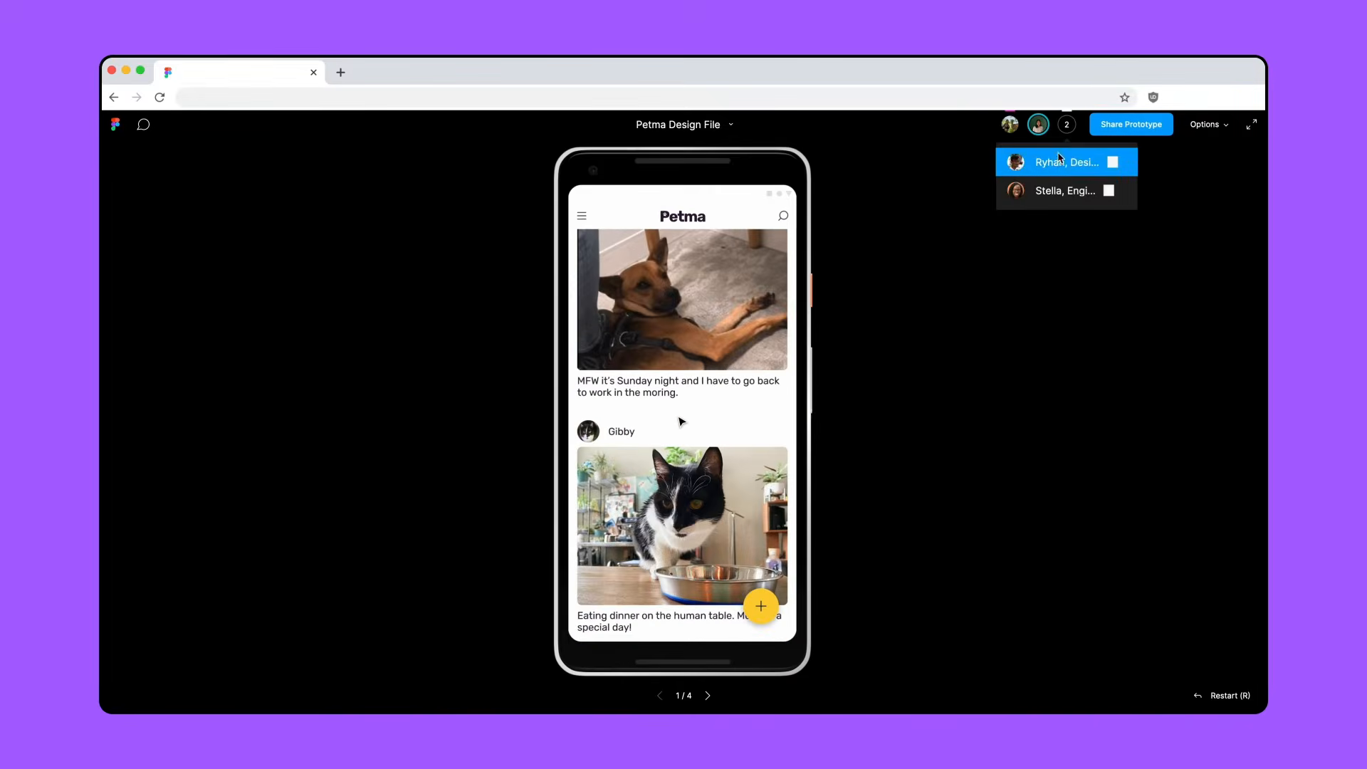
left_click(1060, 160)
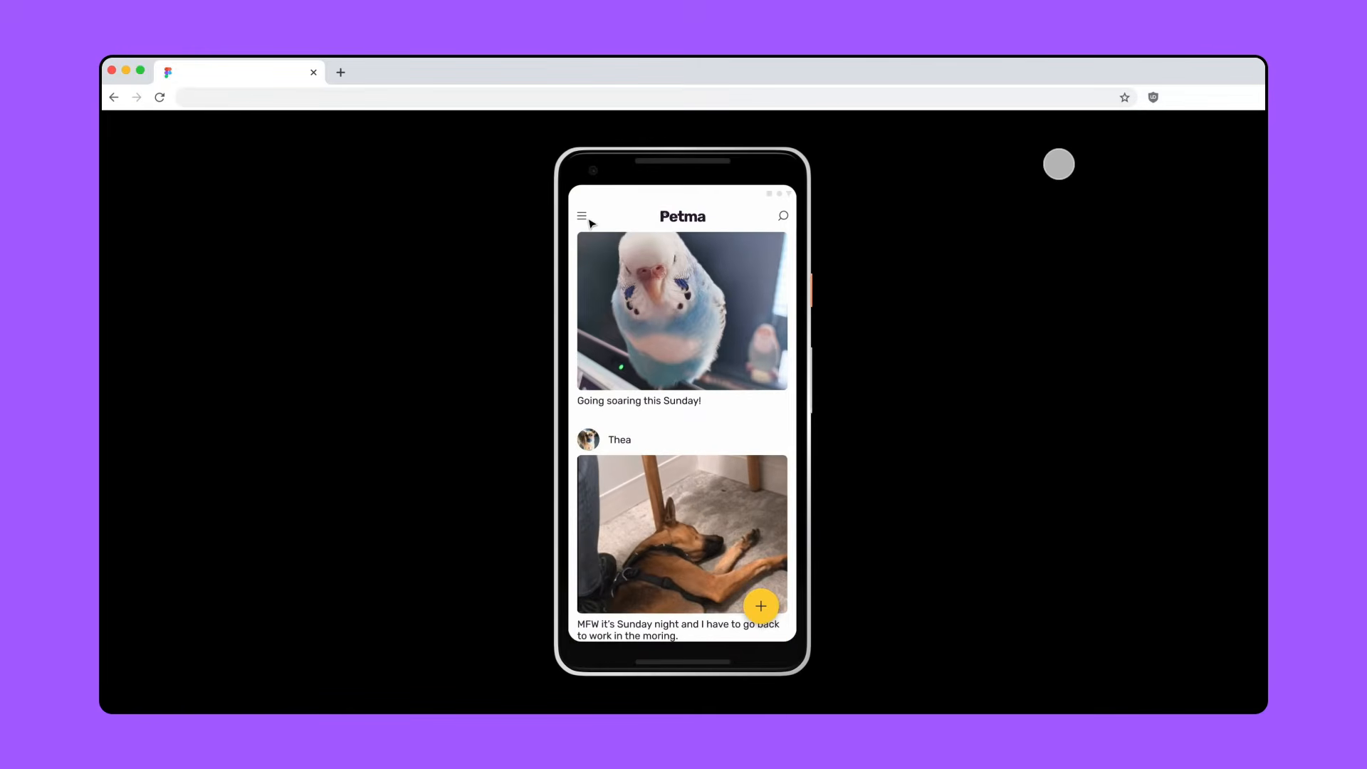
left_click(1066, 124)
left_click(1061, 191)
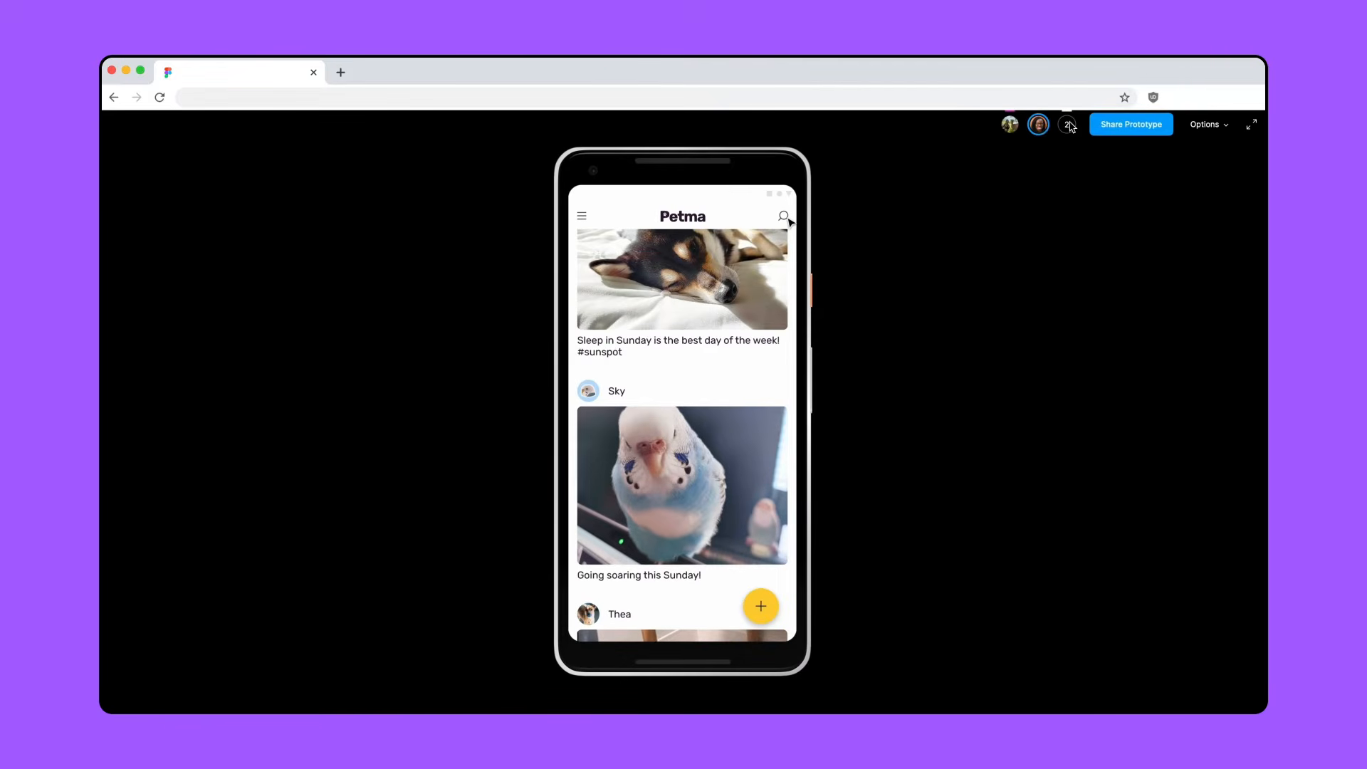
left_click(1040, 126)
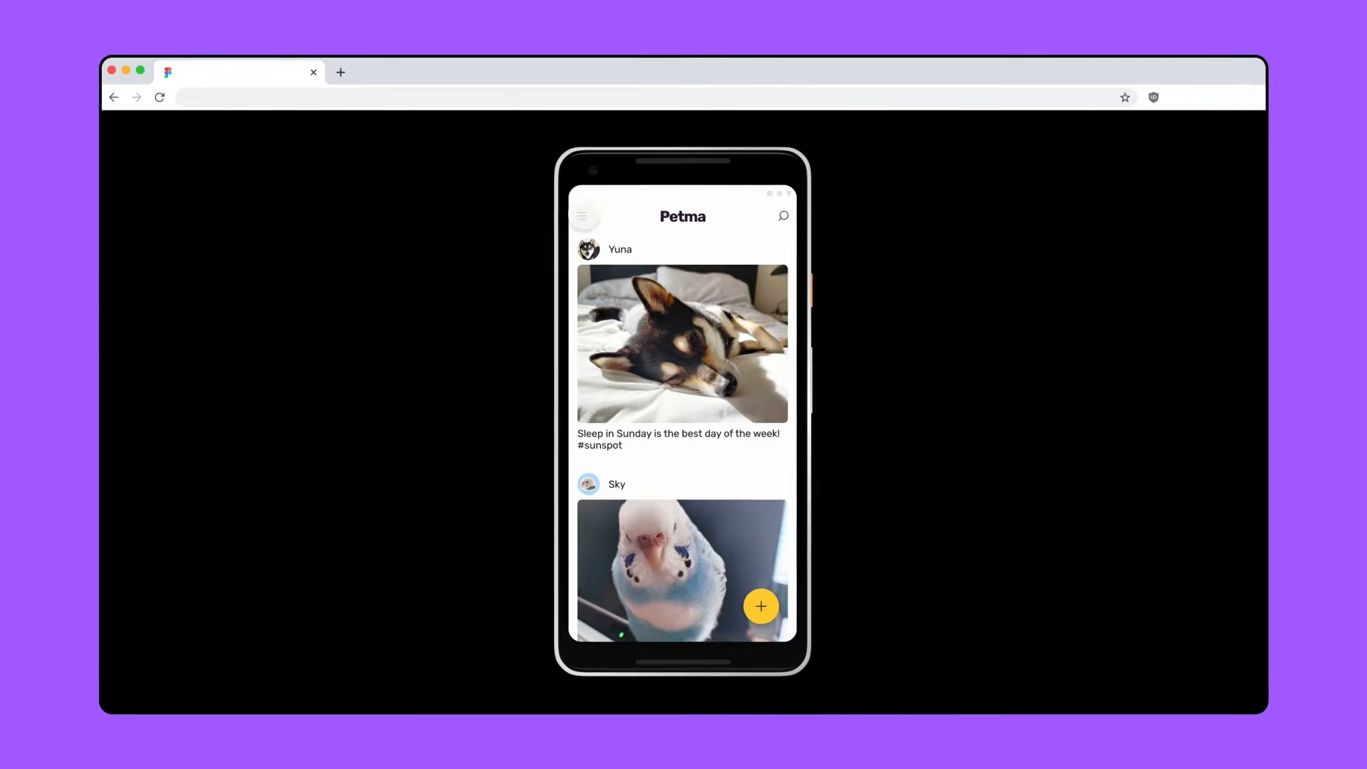
- Reply "They're currently in progress!" to the comment between Profile and Notifications on the Menu screen
left_click(708, 253)
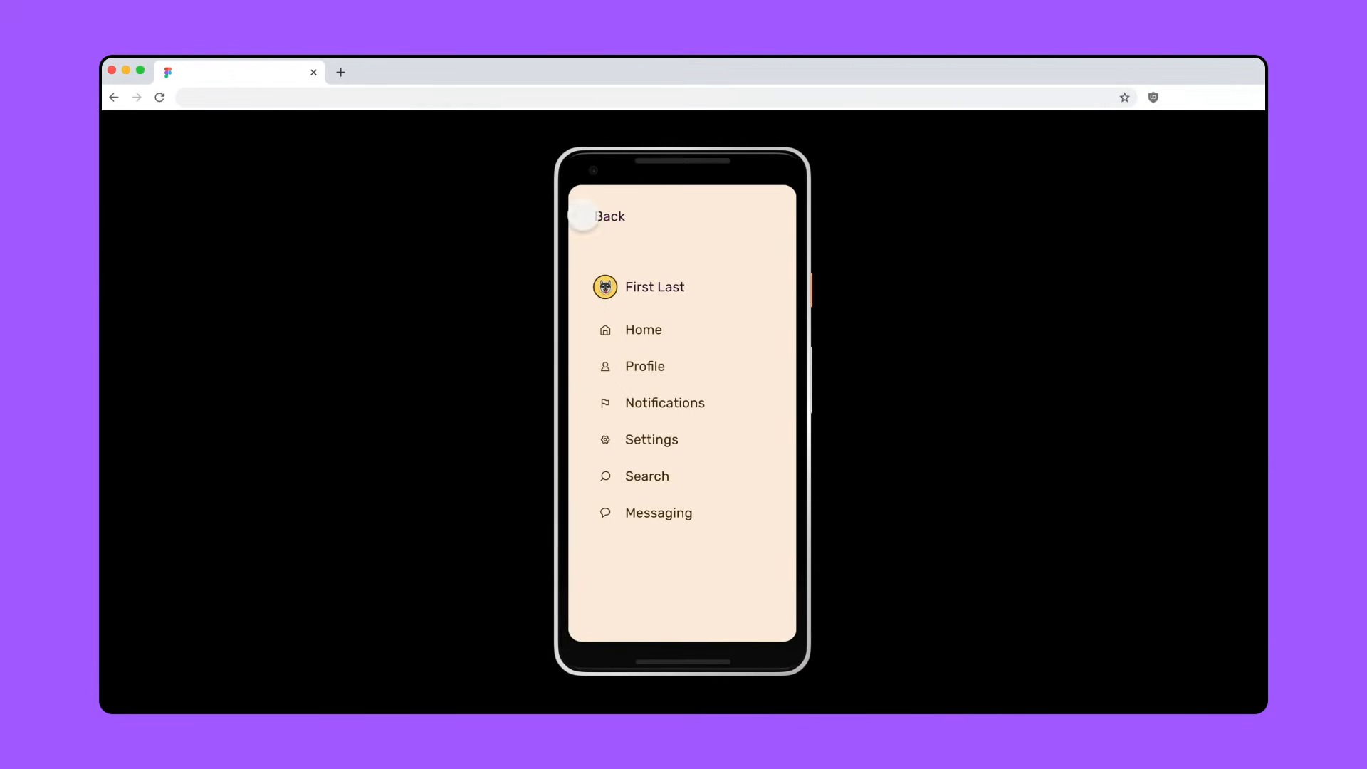
left_click(691, 377)
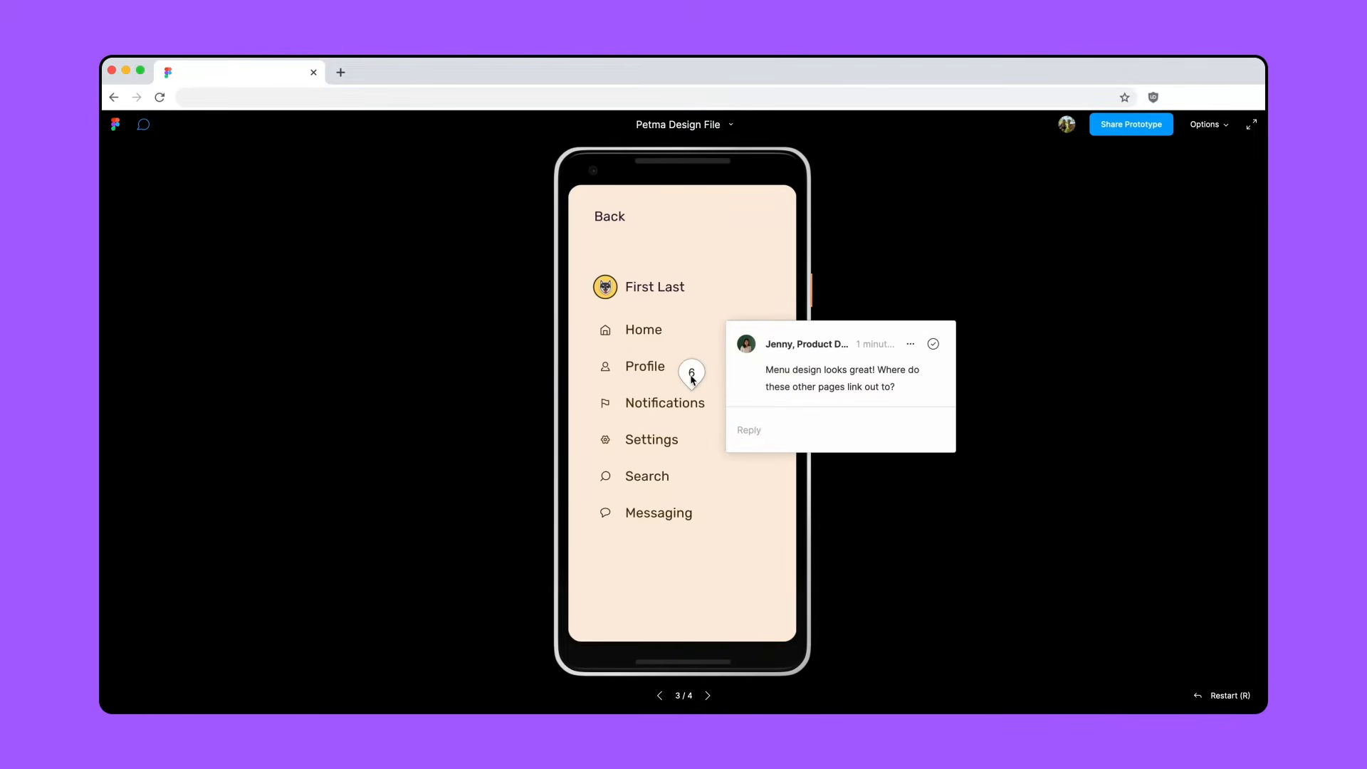
left_click(766, 430)
type("They're currently in progress!")
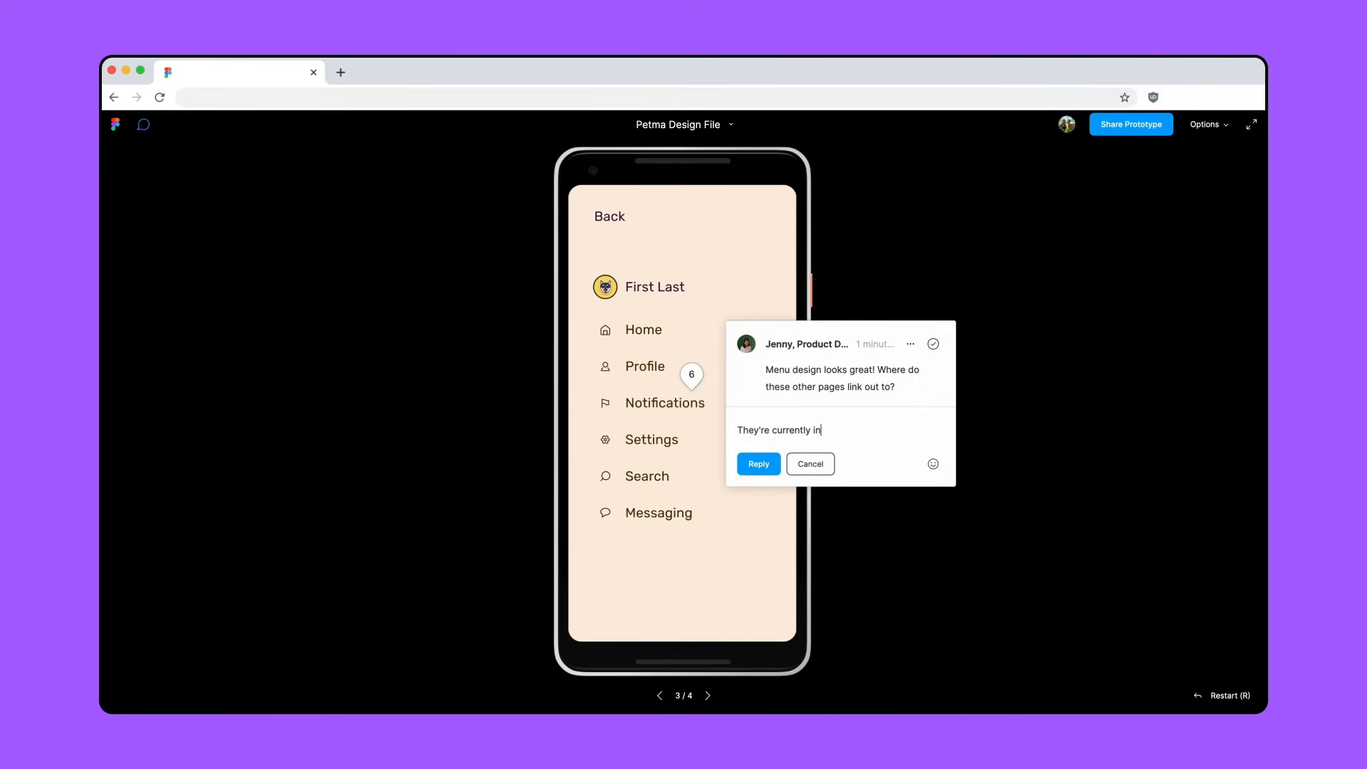
left_click(754, 471)
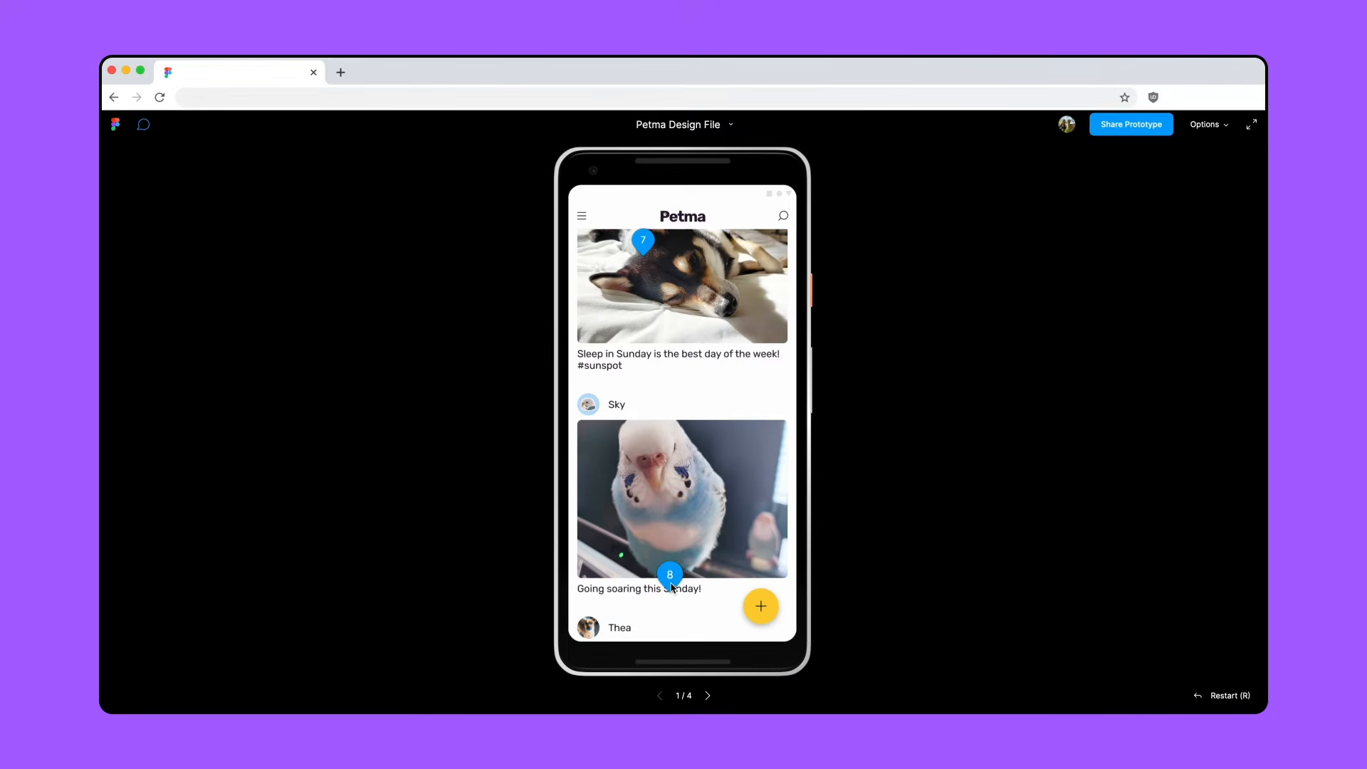
- Reply "Good catch! That's a great idea" to the comment beneath the bird photo on the Home screen
left_click(670, 576)
type("Good catch! That's a great idea")
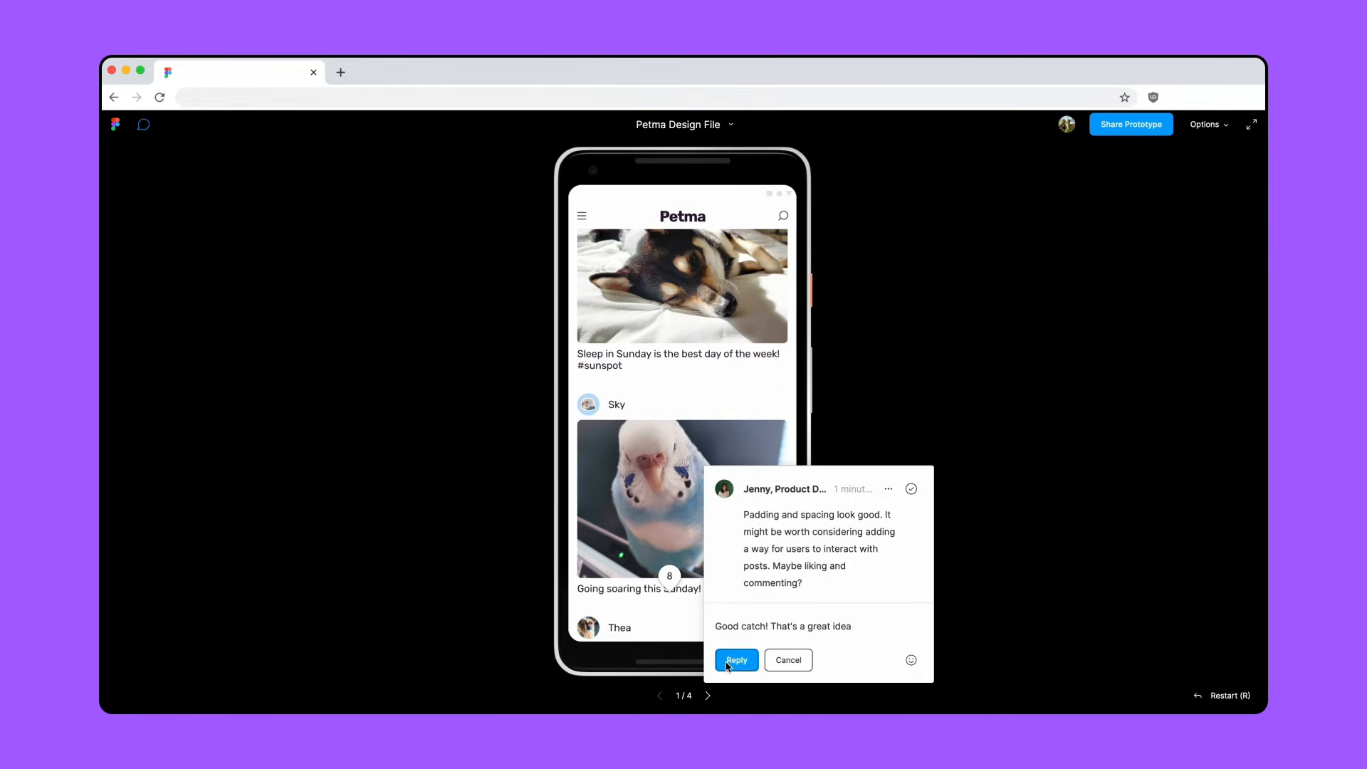
left_click(736, 660)
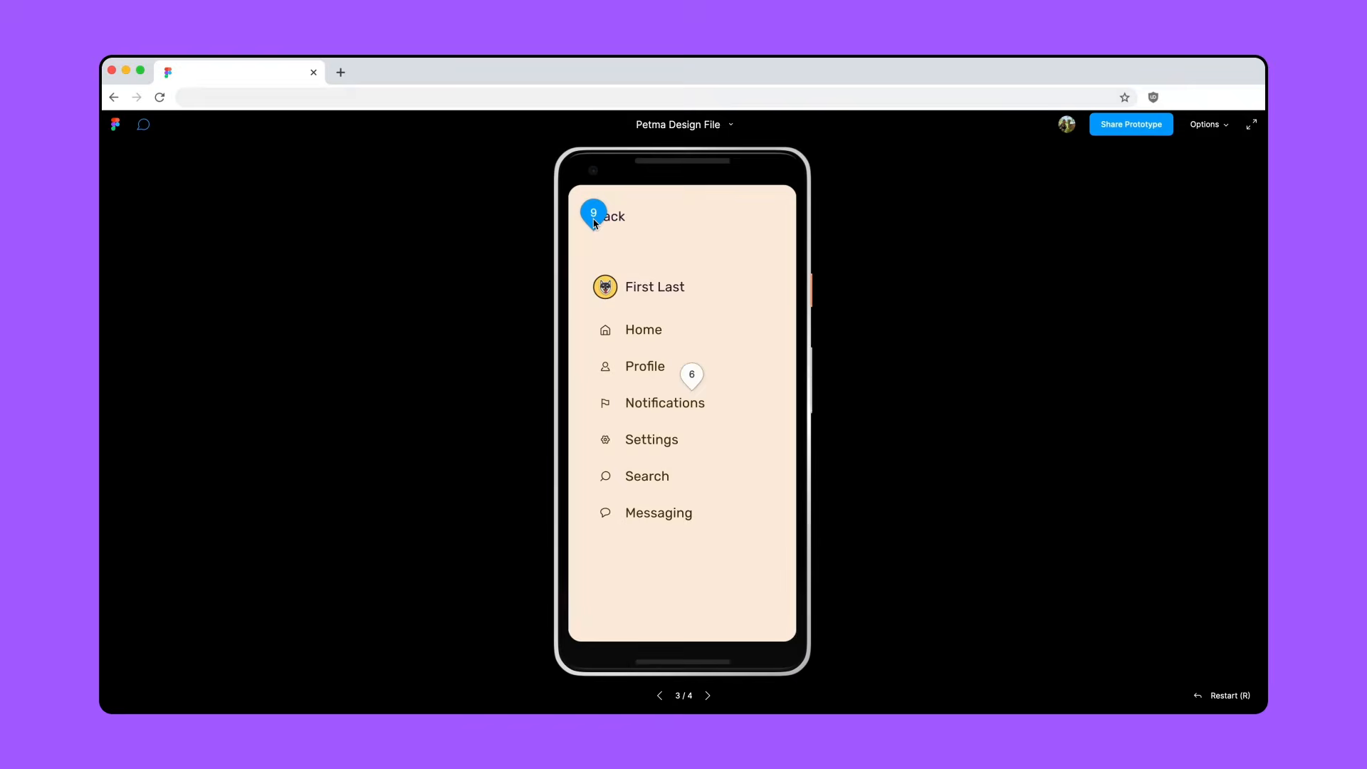
- Reply "Good catch! We should add a back icon." to the comment beside Back on the Menu screen
left_click(594, 214)
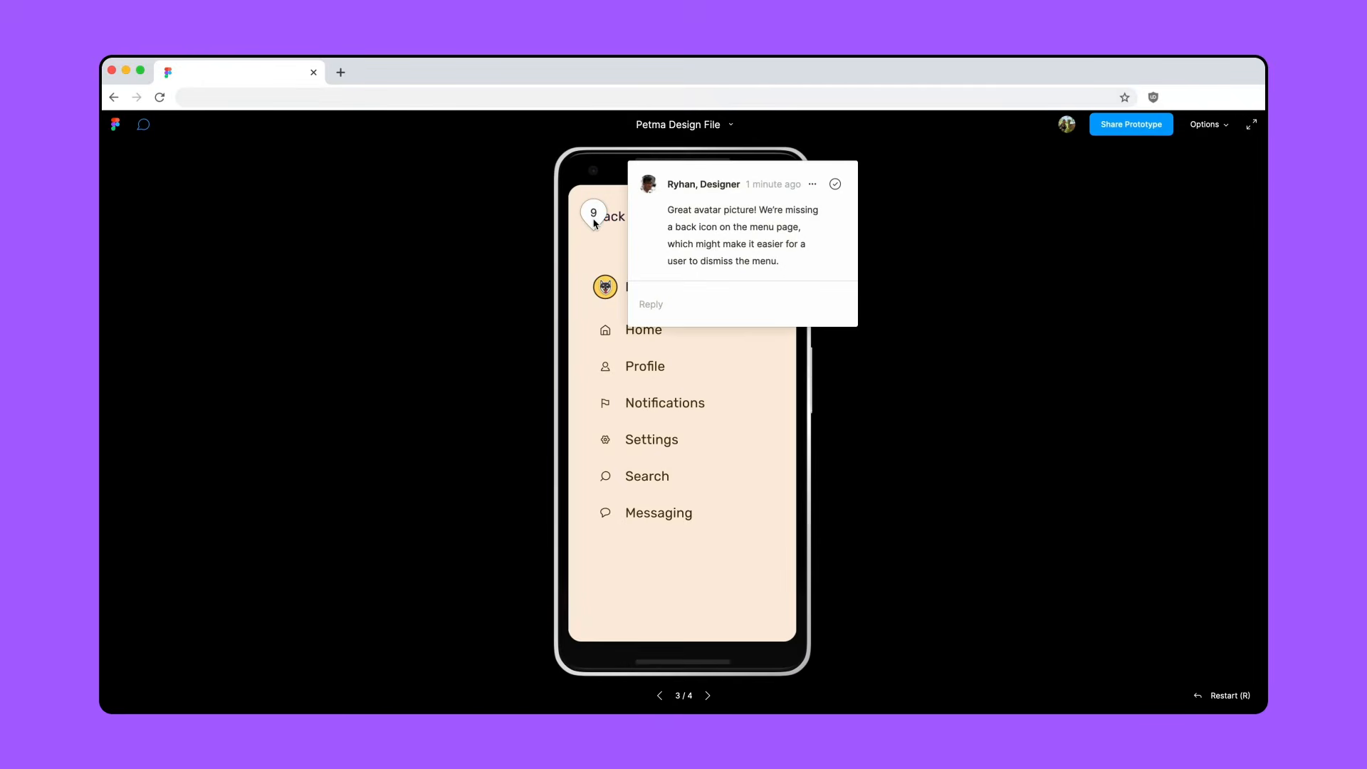
left_click(659, 305)
type("Good")
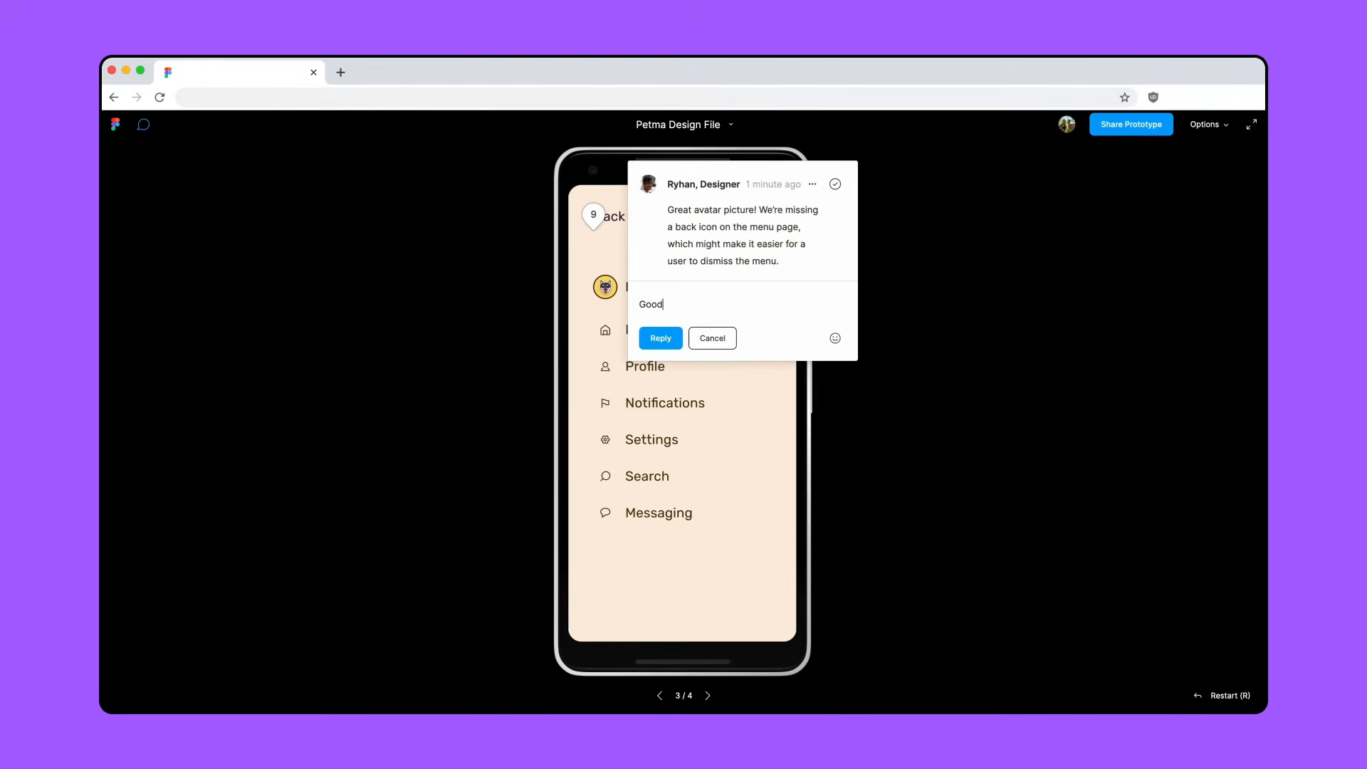
type(" catch! We should add a back icon.")
left_click(655, 338)
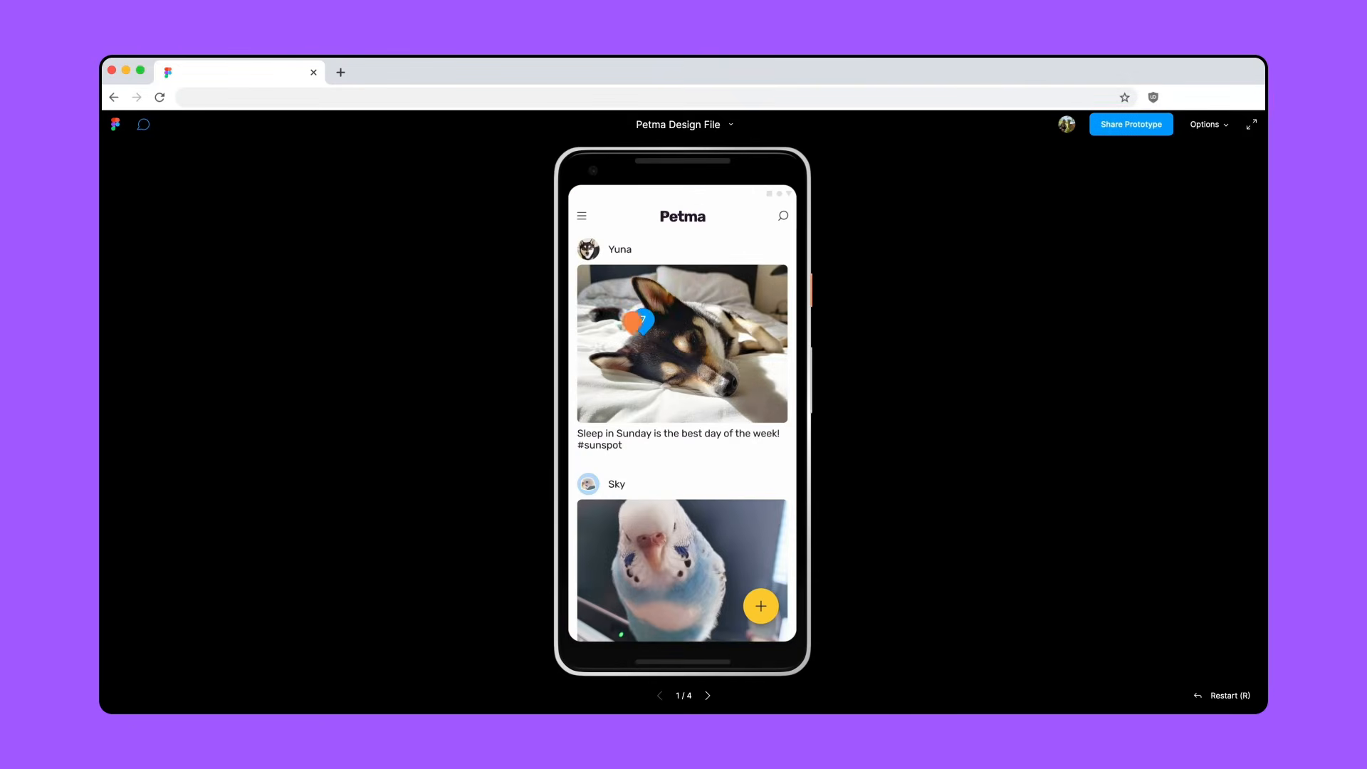
- Reply "She's such a cute dog" to the comment on the dog photo on the Home screen
left_click(643, 322)
type("She's such a cute dog :)")
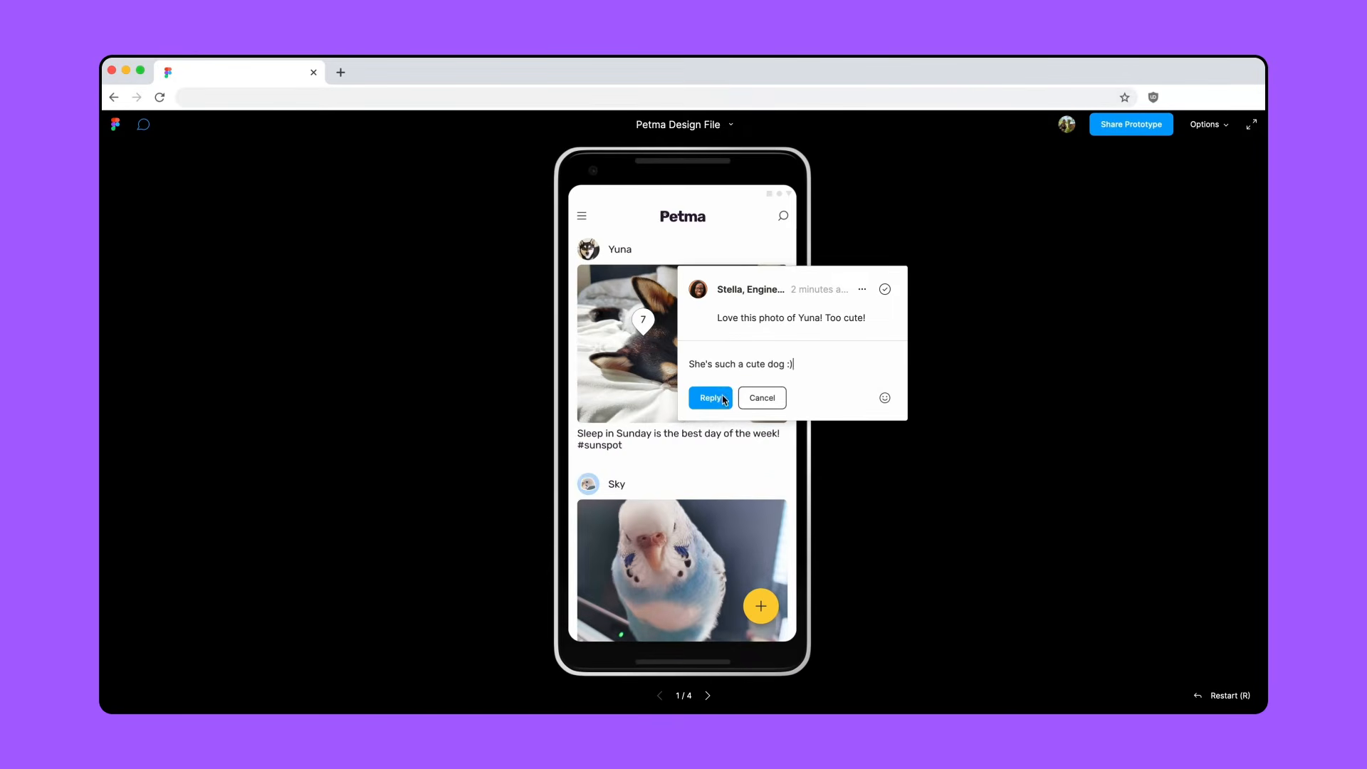
left_click(712, 398)
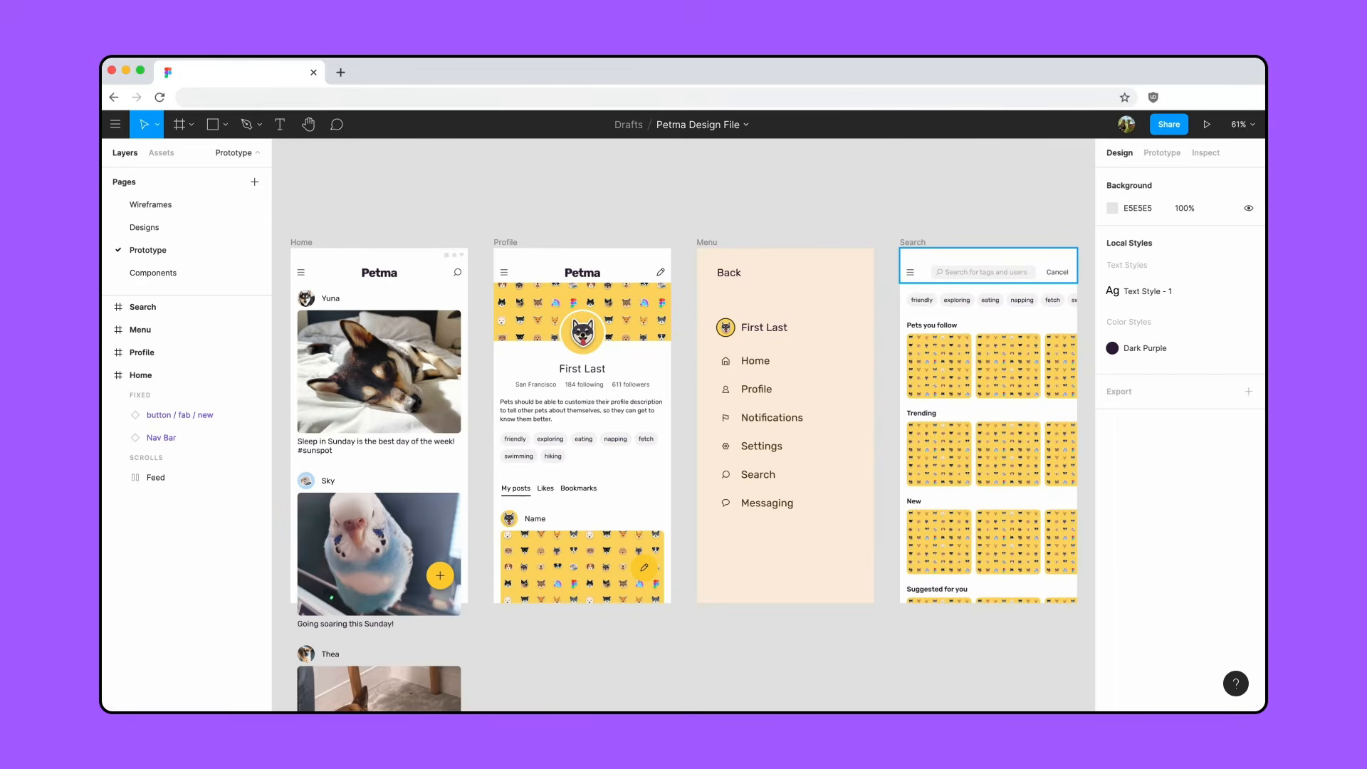
- Show the comments in the design file and open the one beside Back on the Menu frame
key("c")
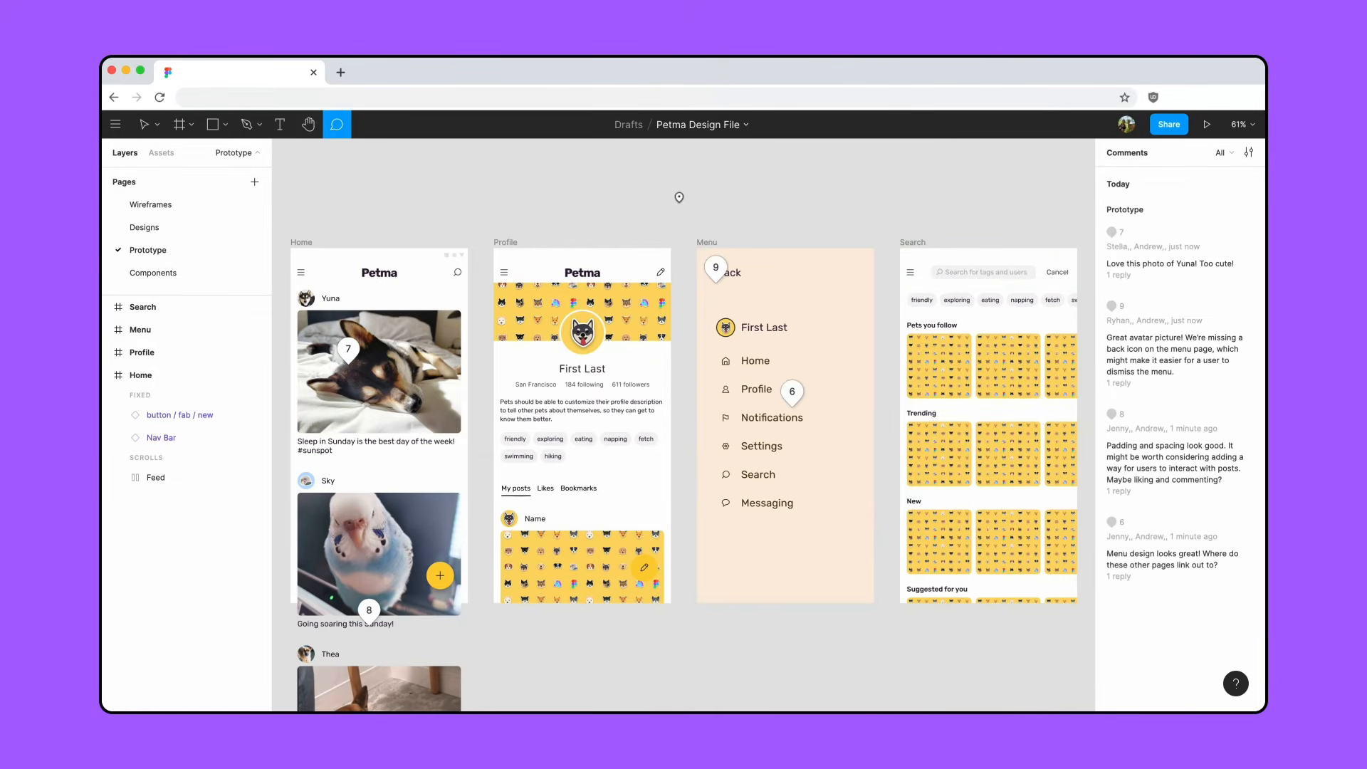
left_click(716, 269)
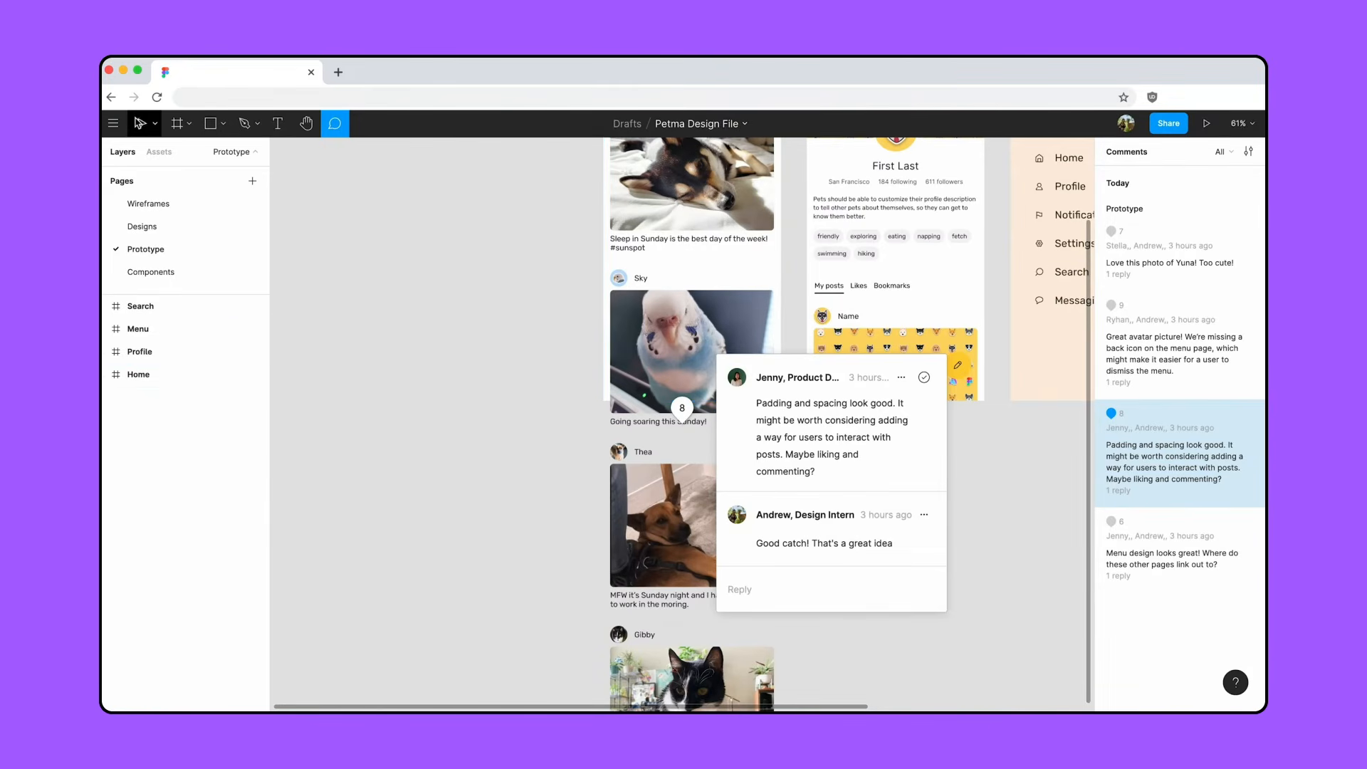
- On the Components page, place an instance of icon-row in the Post component between its image and caption text
left_click(141, 123)
left_click(185, 338)
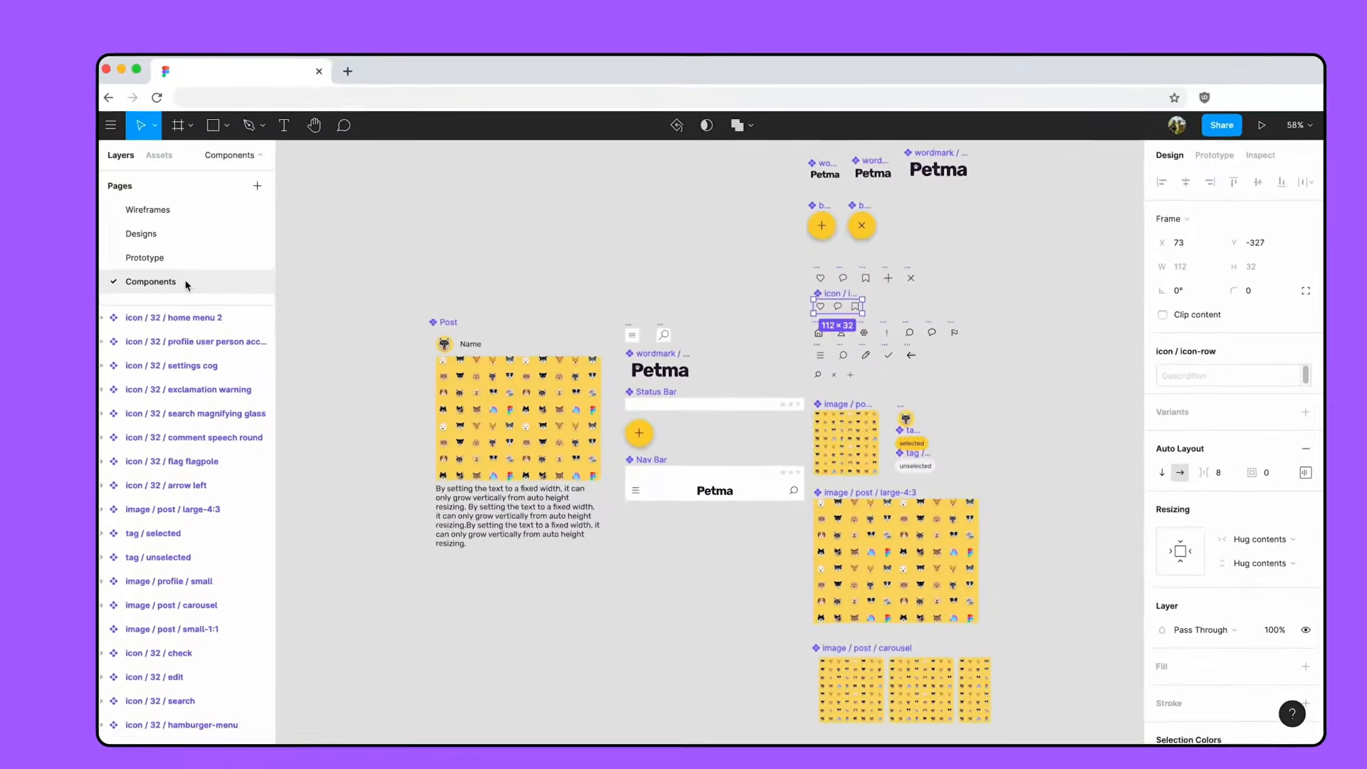
key("shift+2")
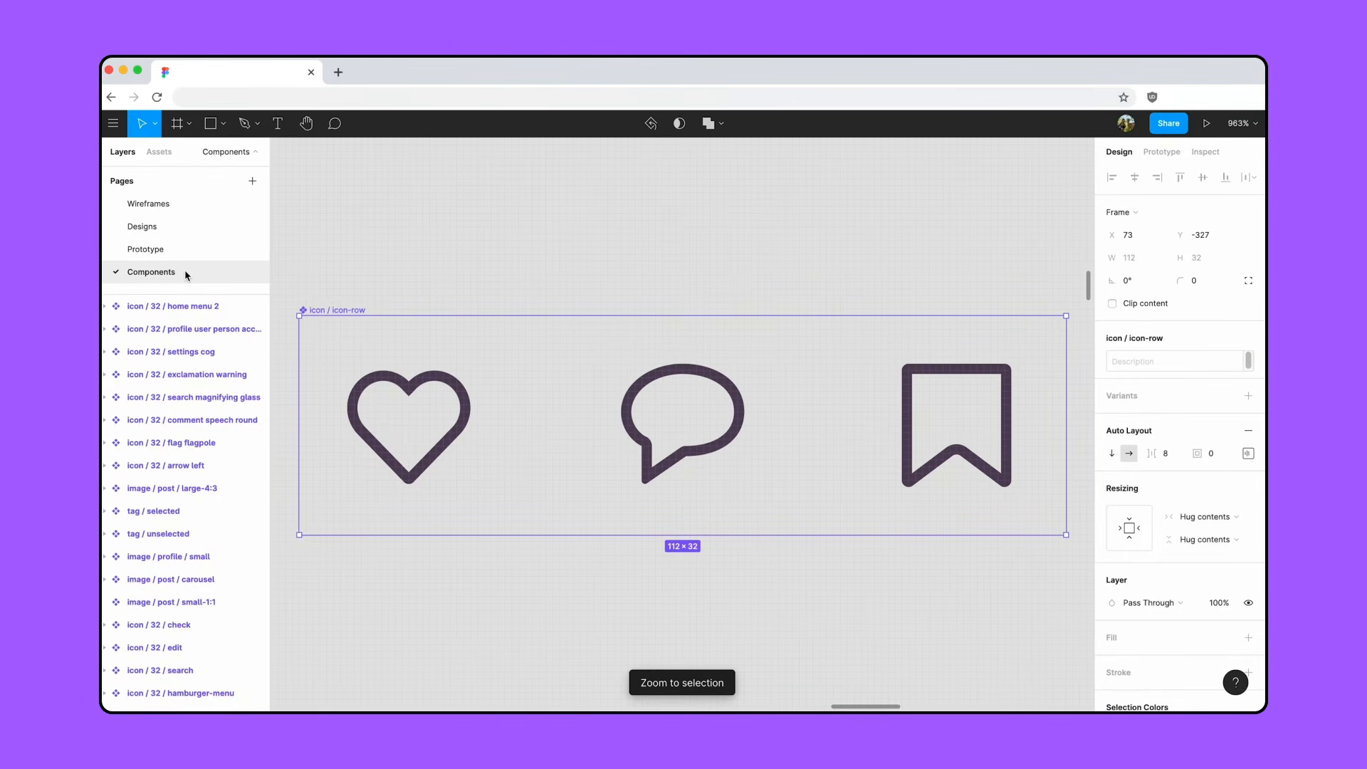
left_click(1237, 123)
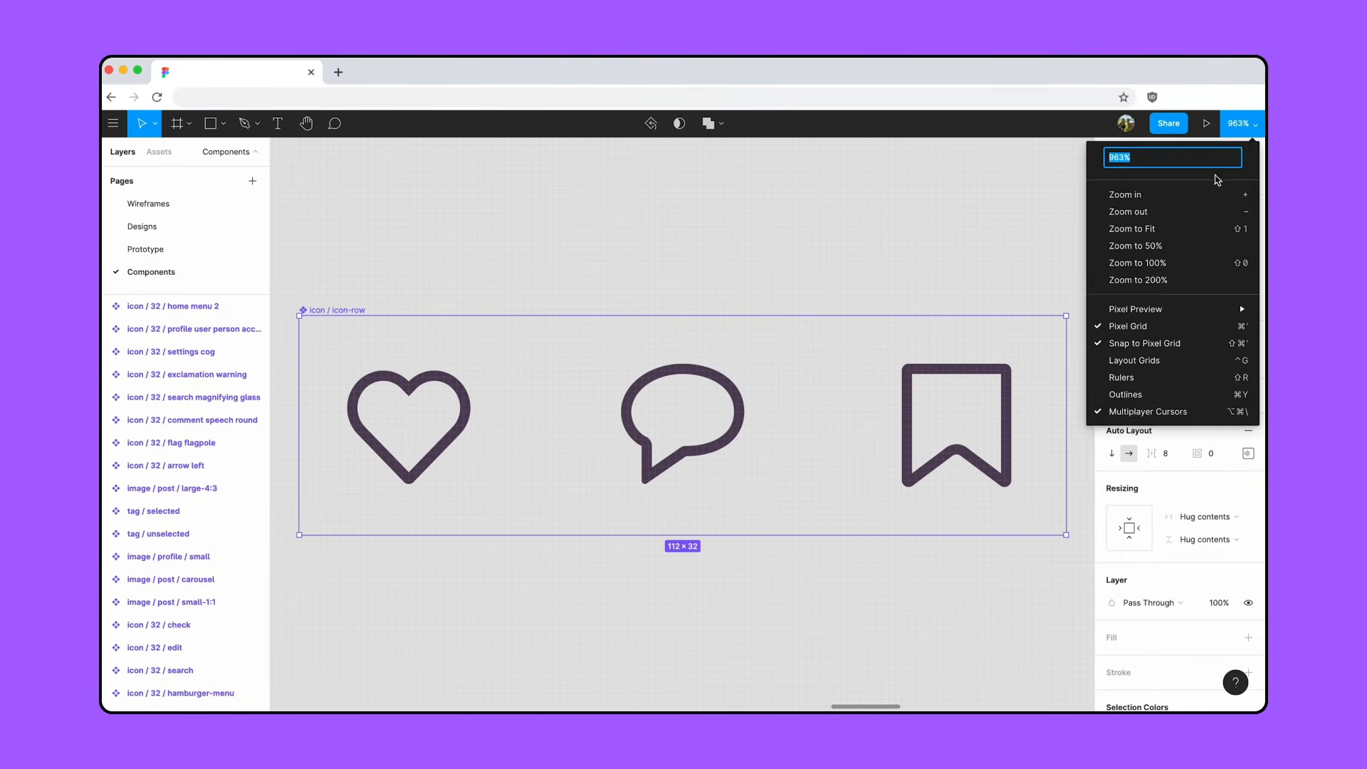
left_click(1189, 229)
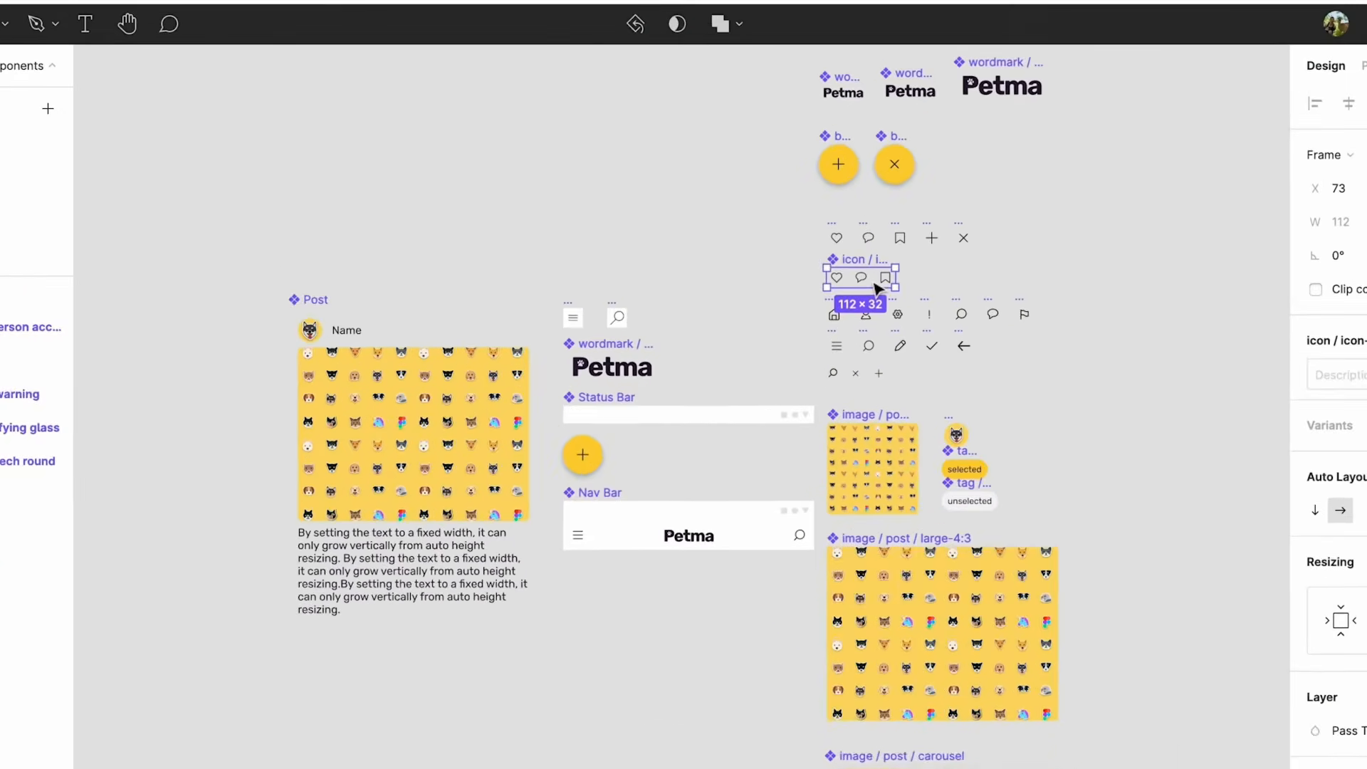
left_click_drag(875, 284, 339, 527)
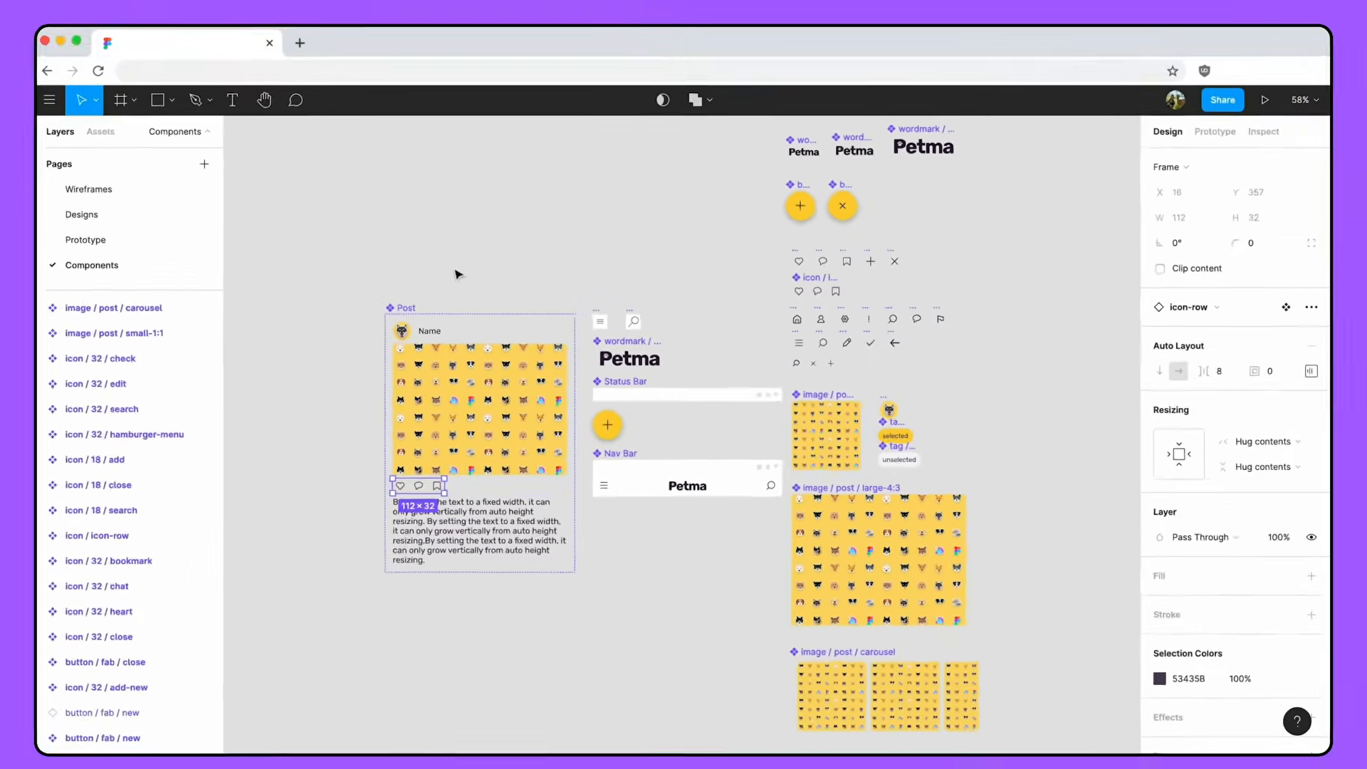
left_click(374, 253)
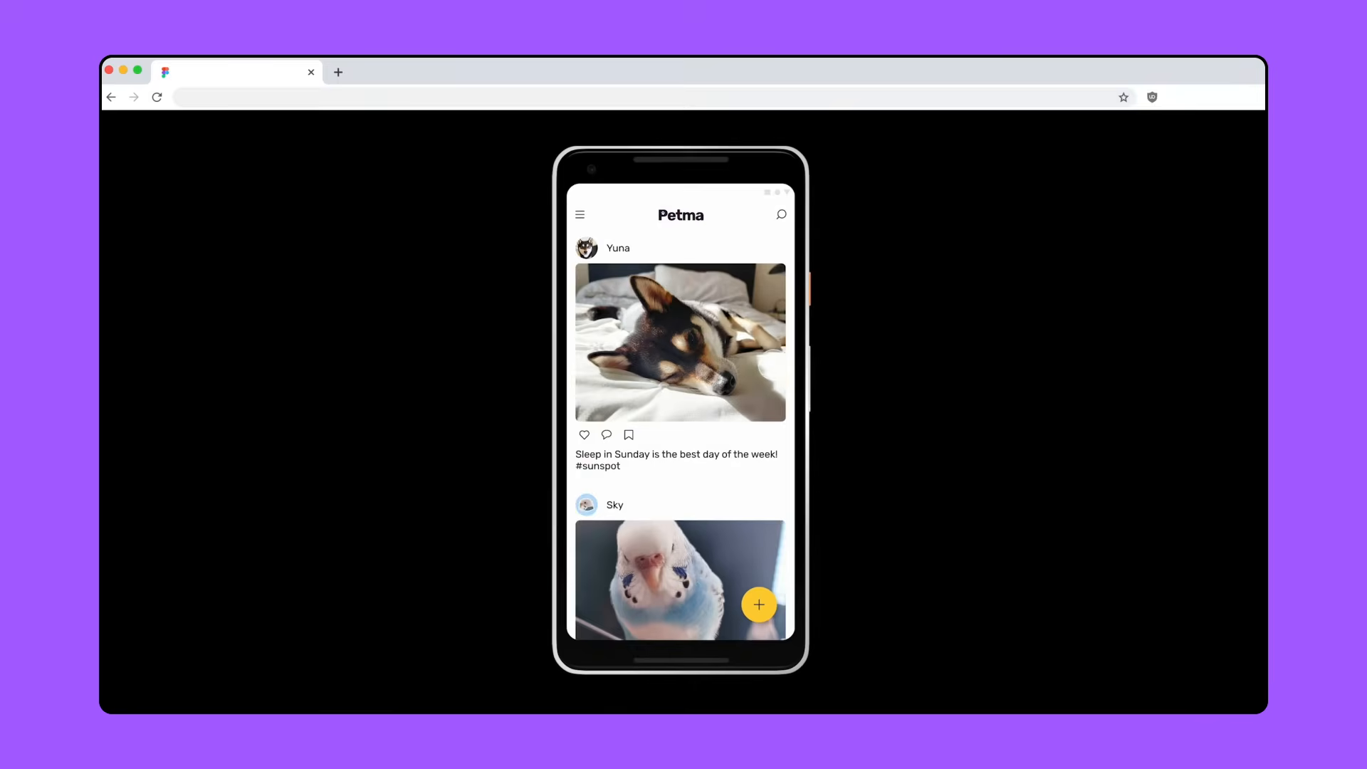
- Examine the posts in the Home feed of the prototype for the heart, comment and bookmark icons beneath each photo
scroll(680, 434, "down", 3)
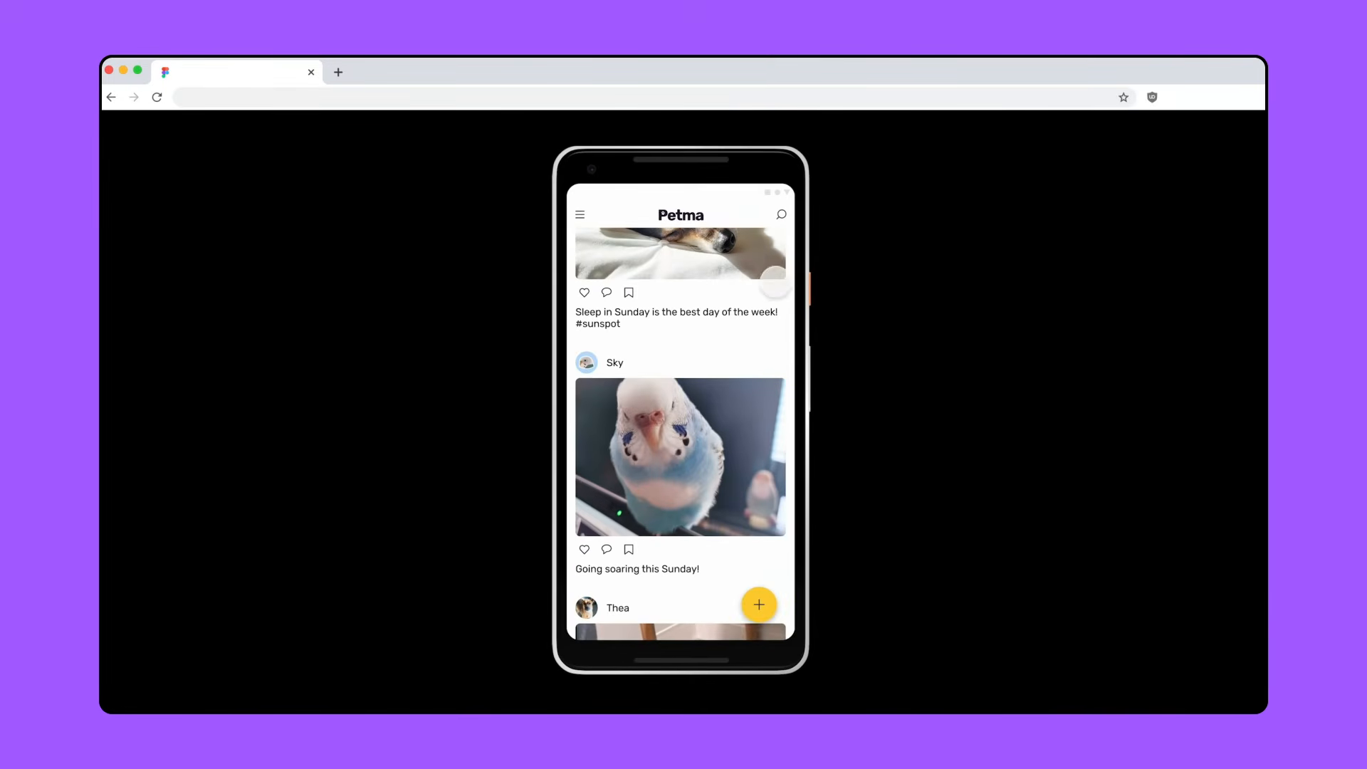
scroll(768, 400, "down", 2)
scroll(768, 399, "down", 5)
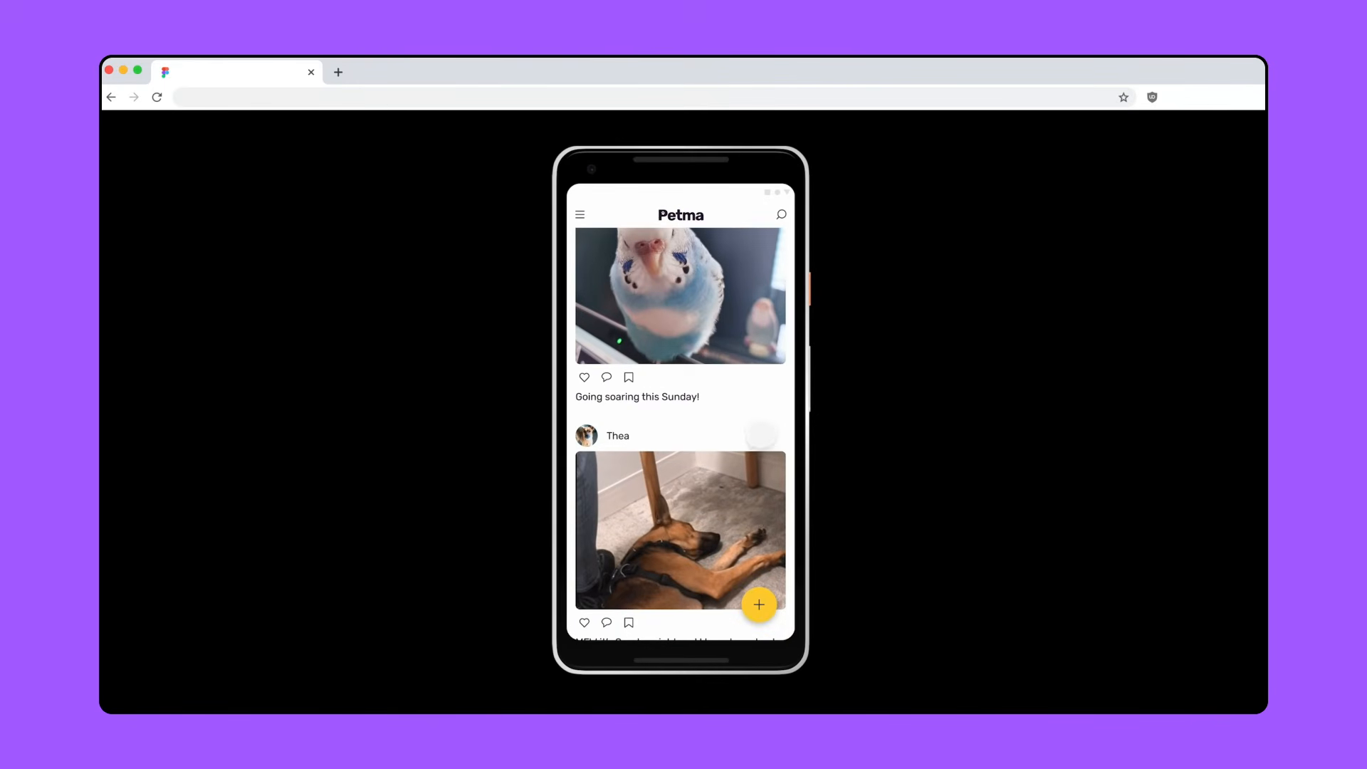
scroll(760, 445, "down", 4)
scroll(767, 564, "down", 1)
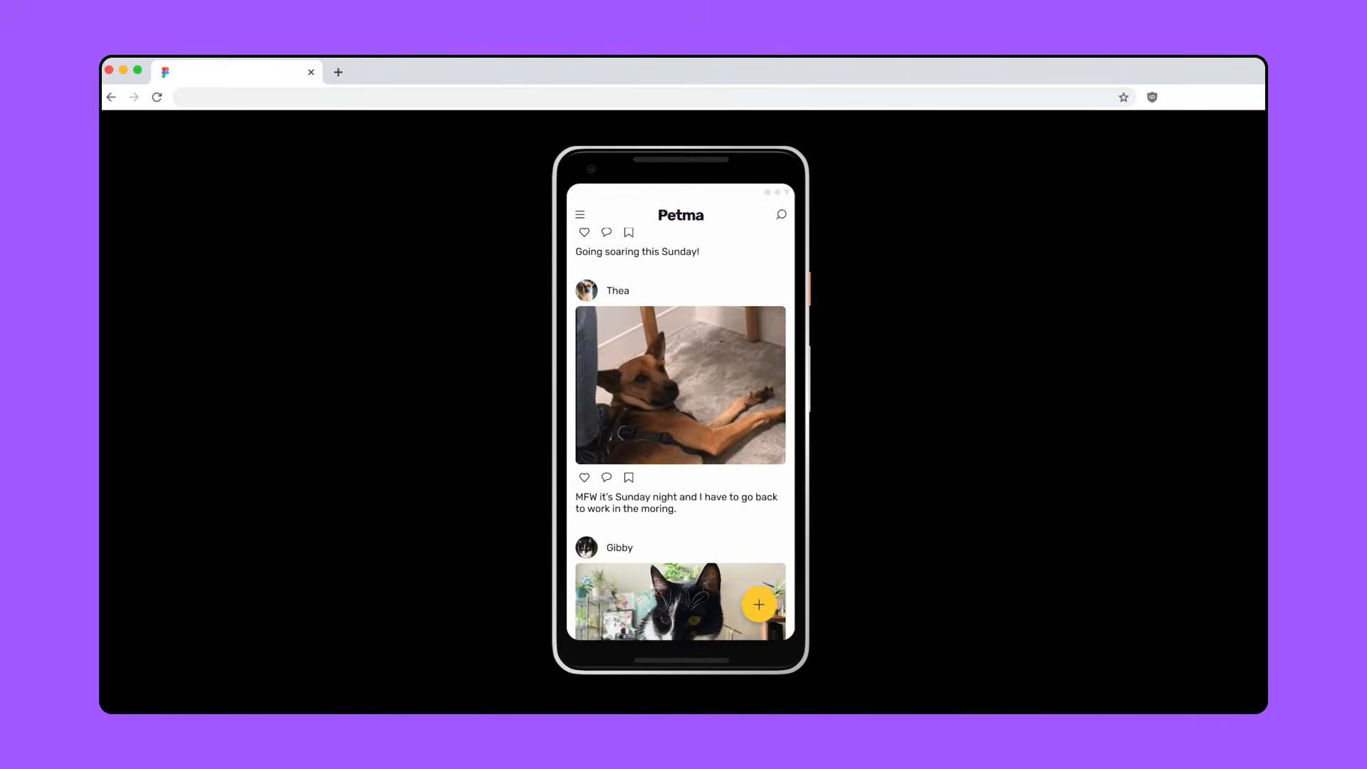
scroll(765, 520, "down", 4)
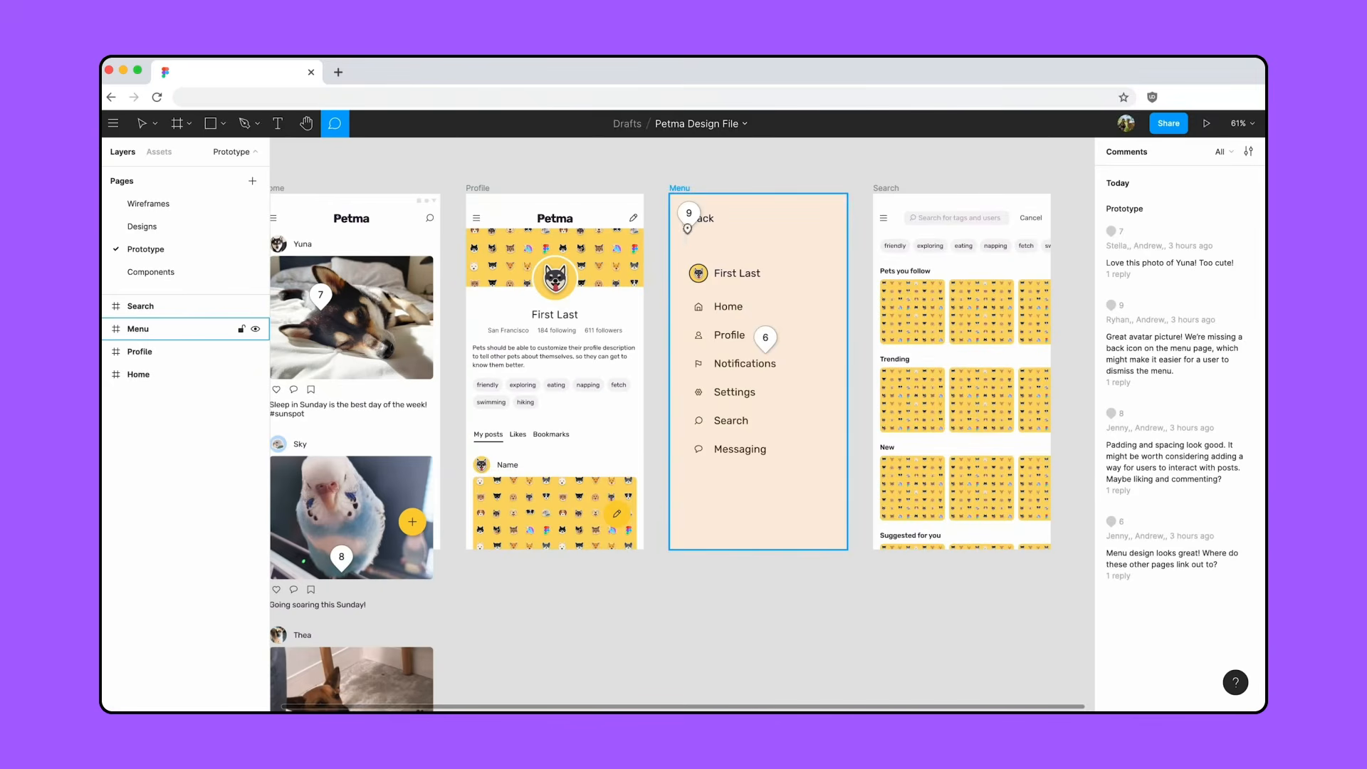
- Review the missing back icon comment, add the arrow left component before Back on the Menu frame, and shift the Back text to make room
left_click(688, 222)
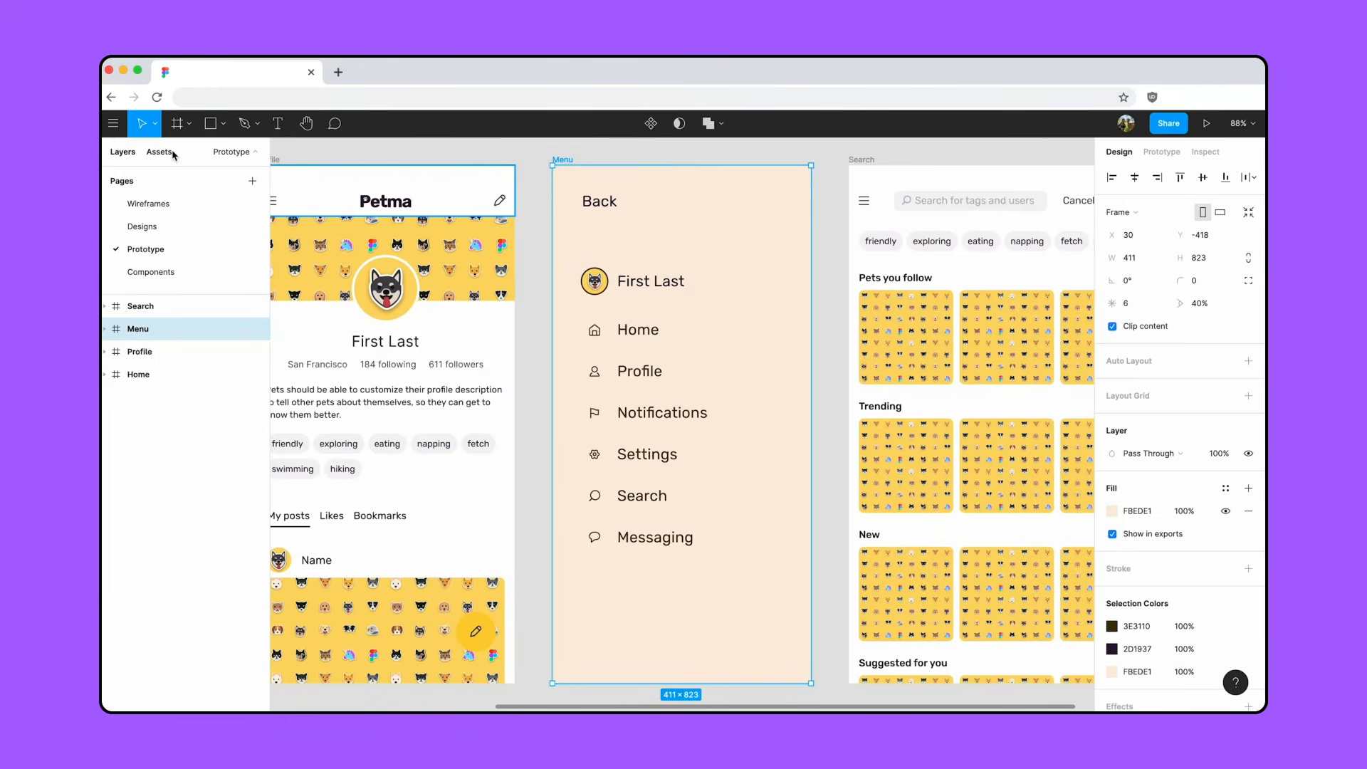
left_click(173, 153)
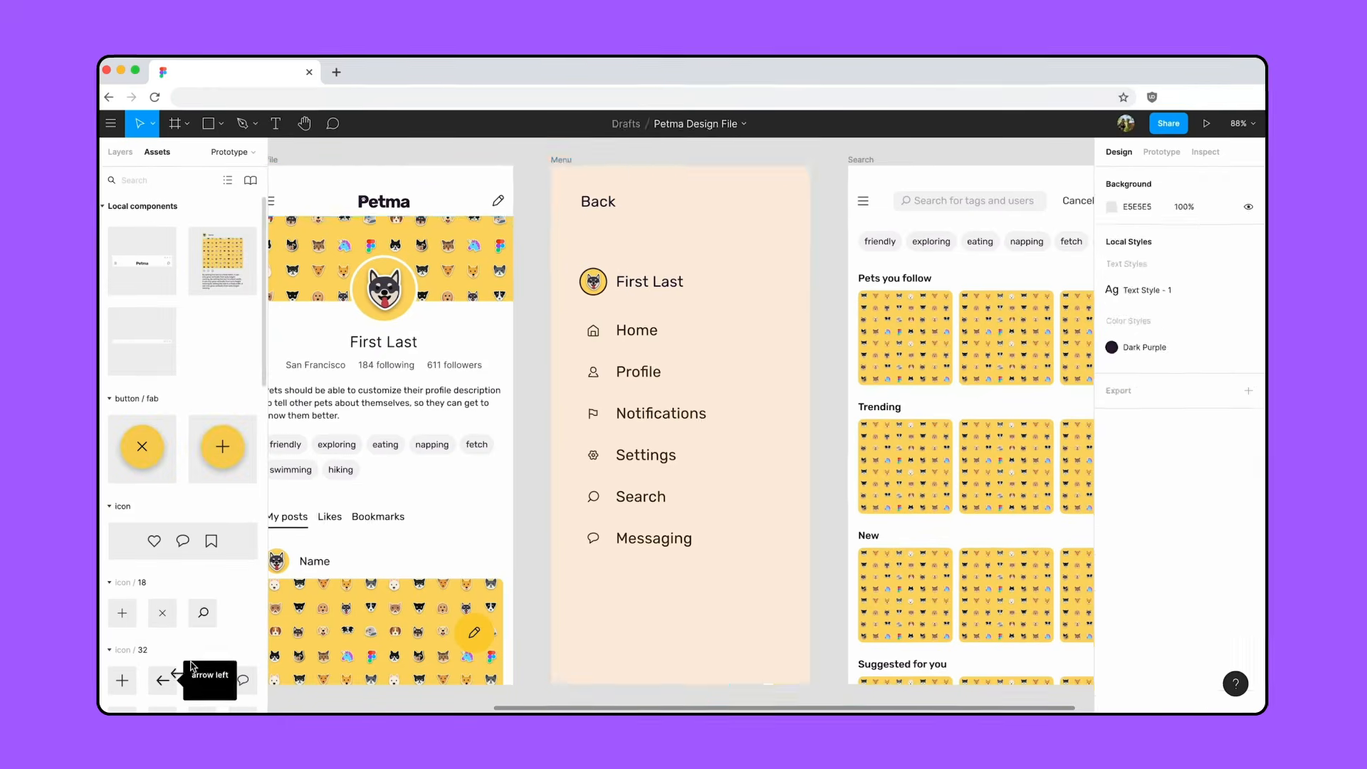
left_click_drag(172, 674, 608, 203)
left_click(602, 203, "shift")
left_click_drag(309, 260, 347, 262)
left_click(324, 313)
- Combine the arrow left icon and the Back text on the Menu frame into one auto layout frame
left_click(290, 258)
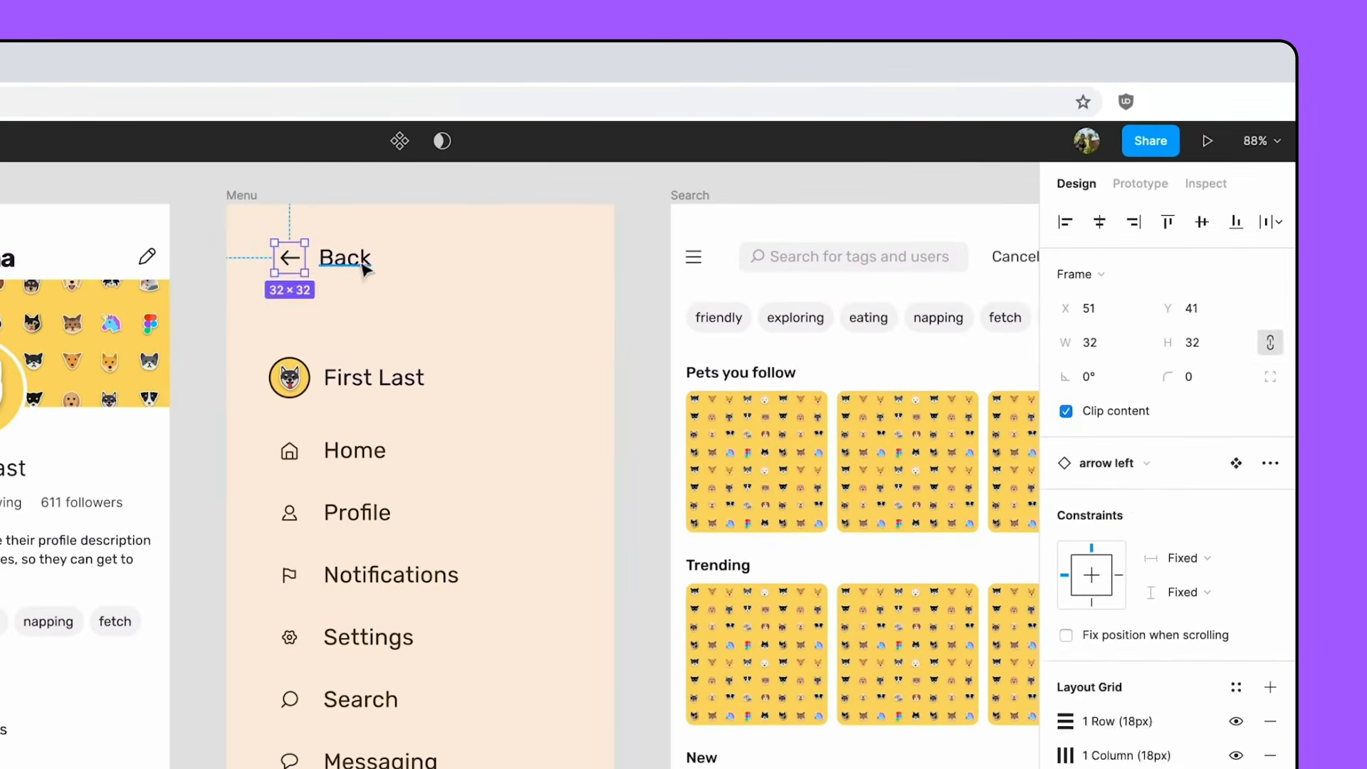
left_click(363, 264, "shift")
key("shift+a")
- Add an On Tap interaction with the Back action to the arrow and Back frame on the Menu screen
left_click(1142, 185)
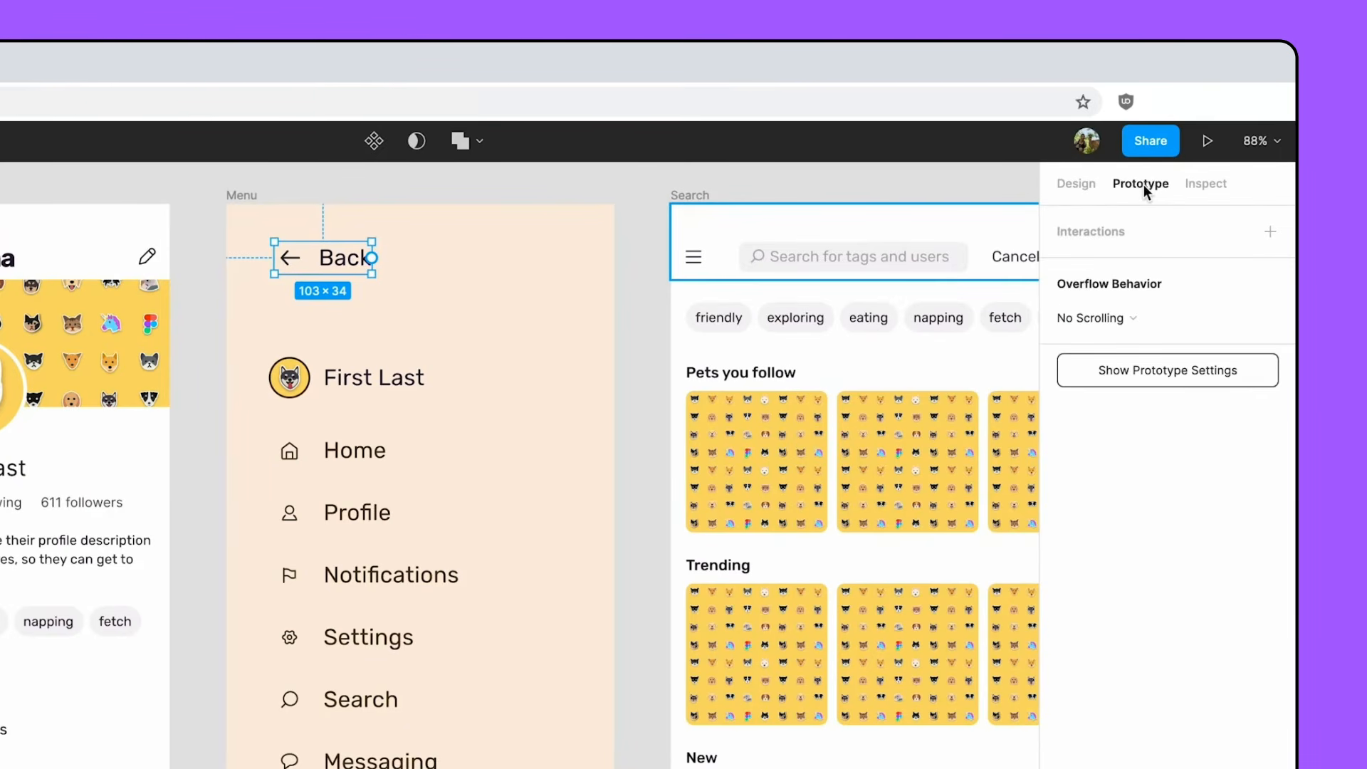
left_click(1271, 233)
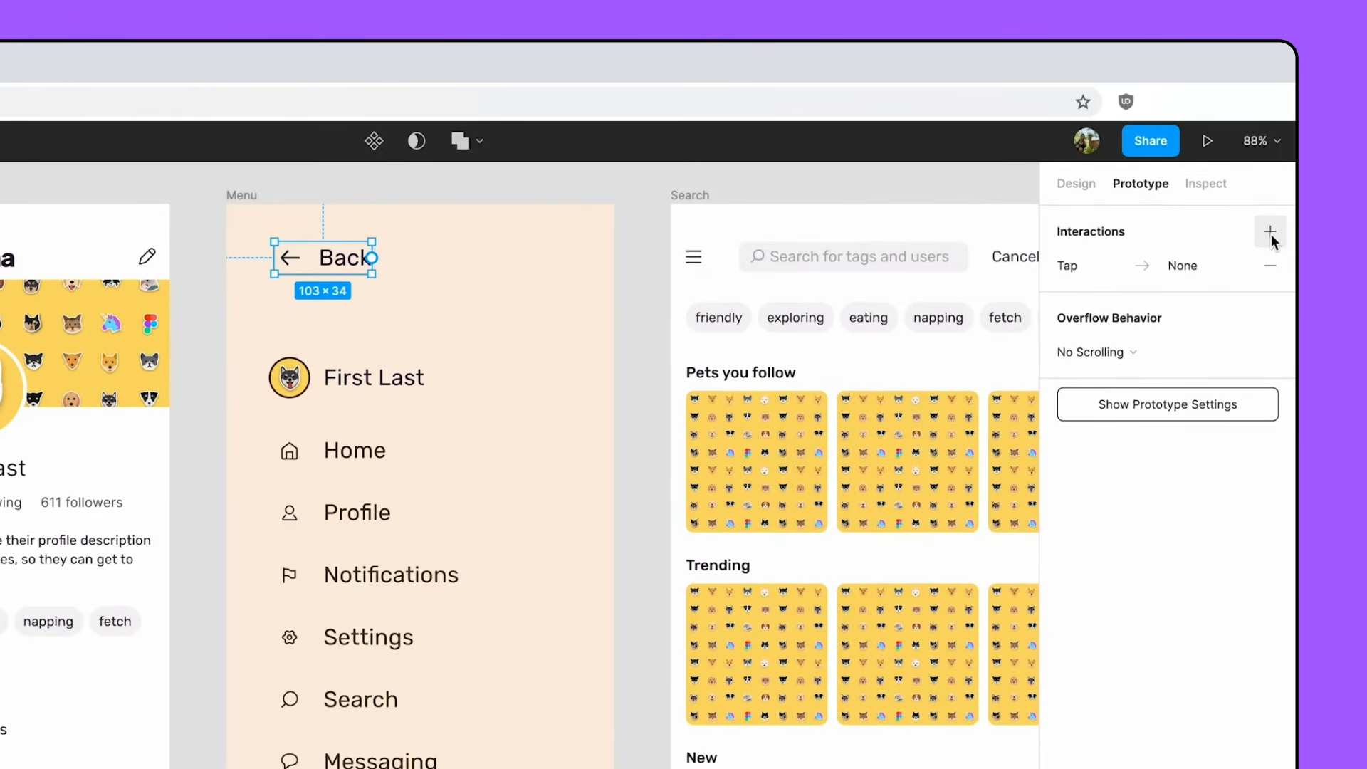
left_click(1208, 260)
left_click(851, 352)
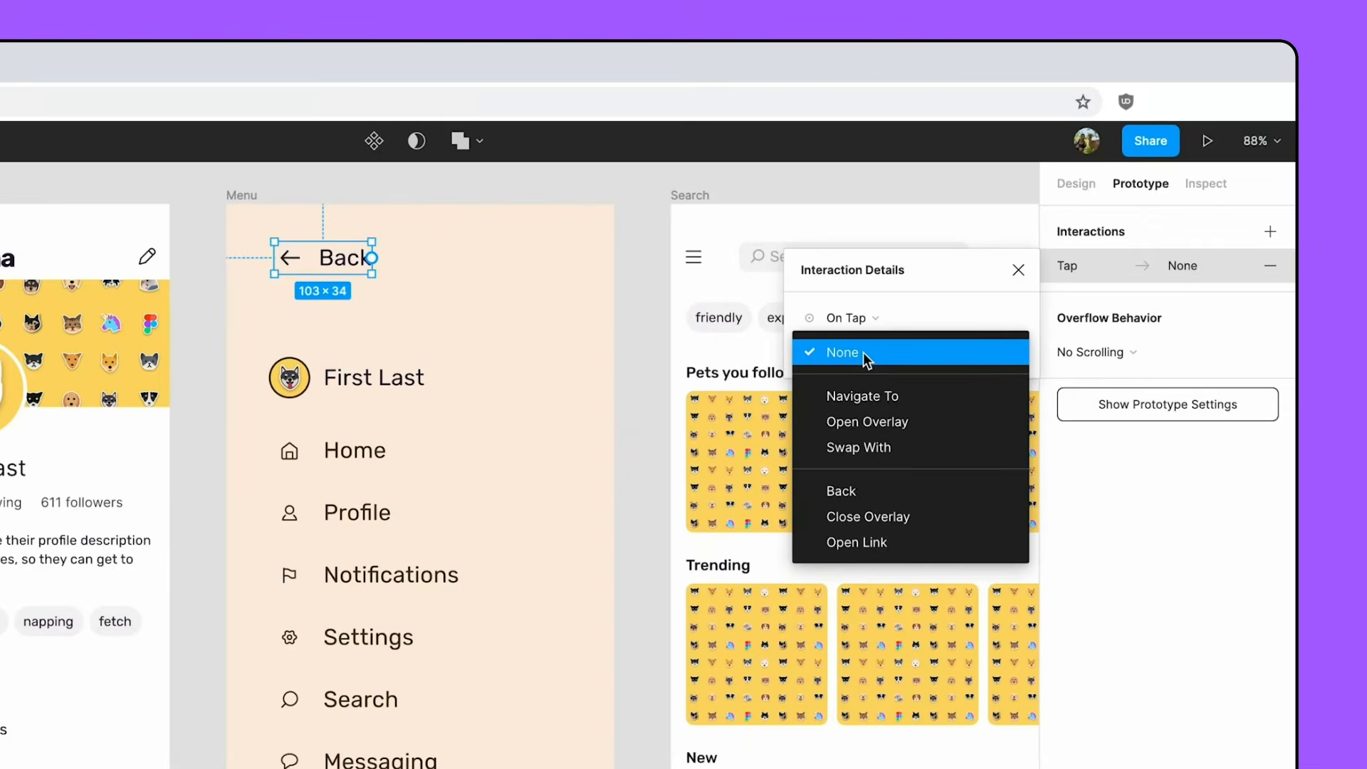
left_click(880, 491)
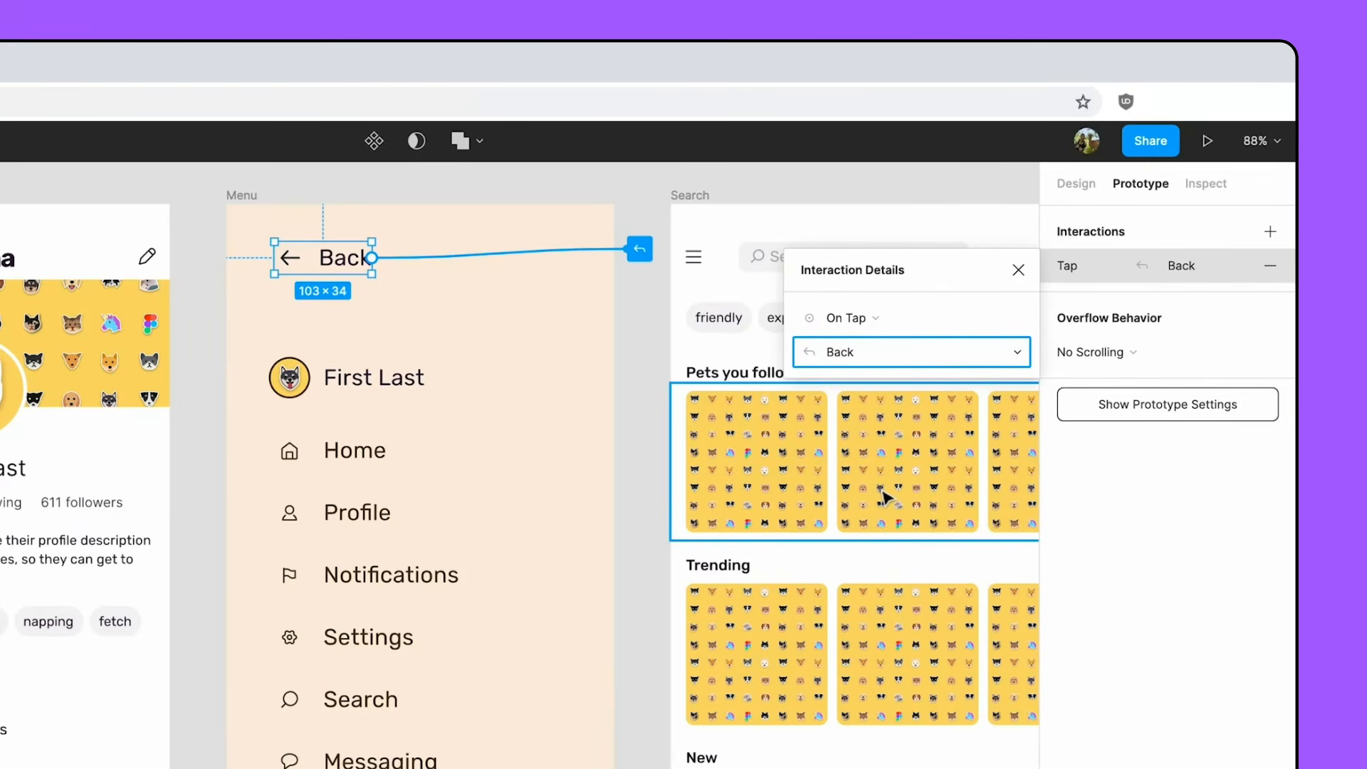